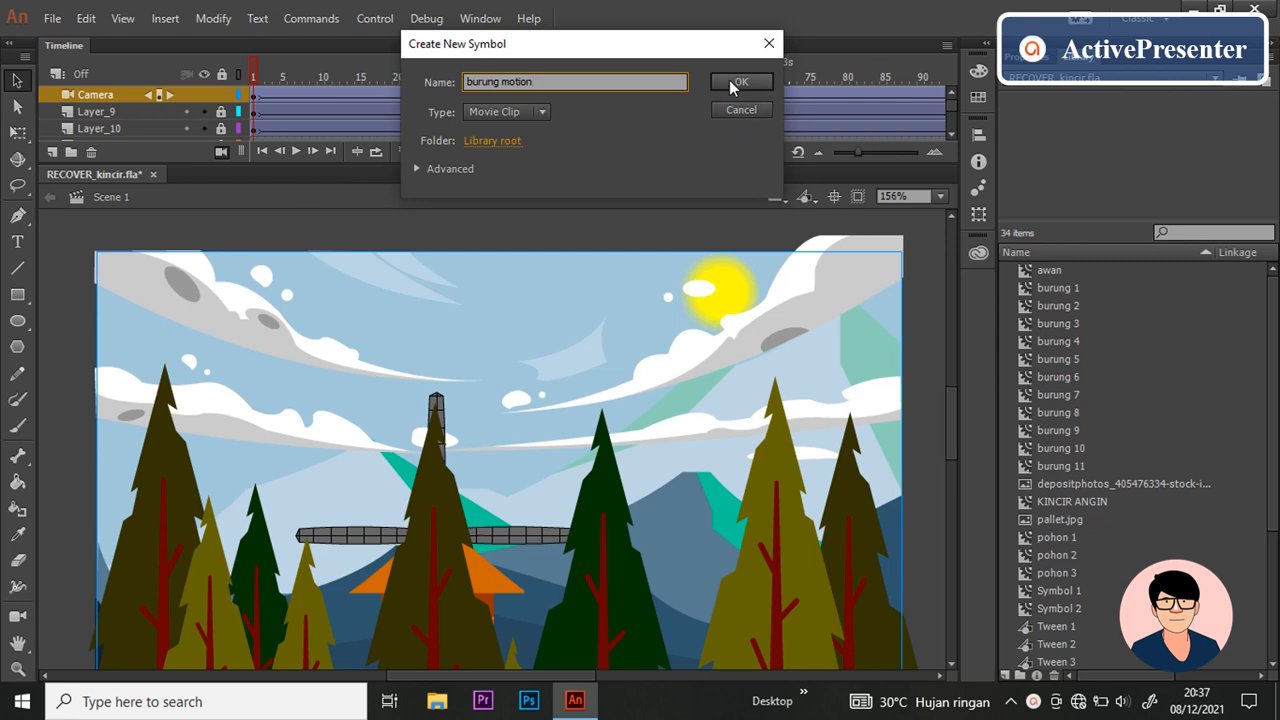
# Step: Create a new movie clip symbol named burung motion in the library root
pyautogui.click(737, 83)
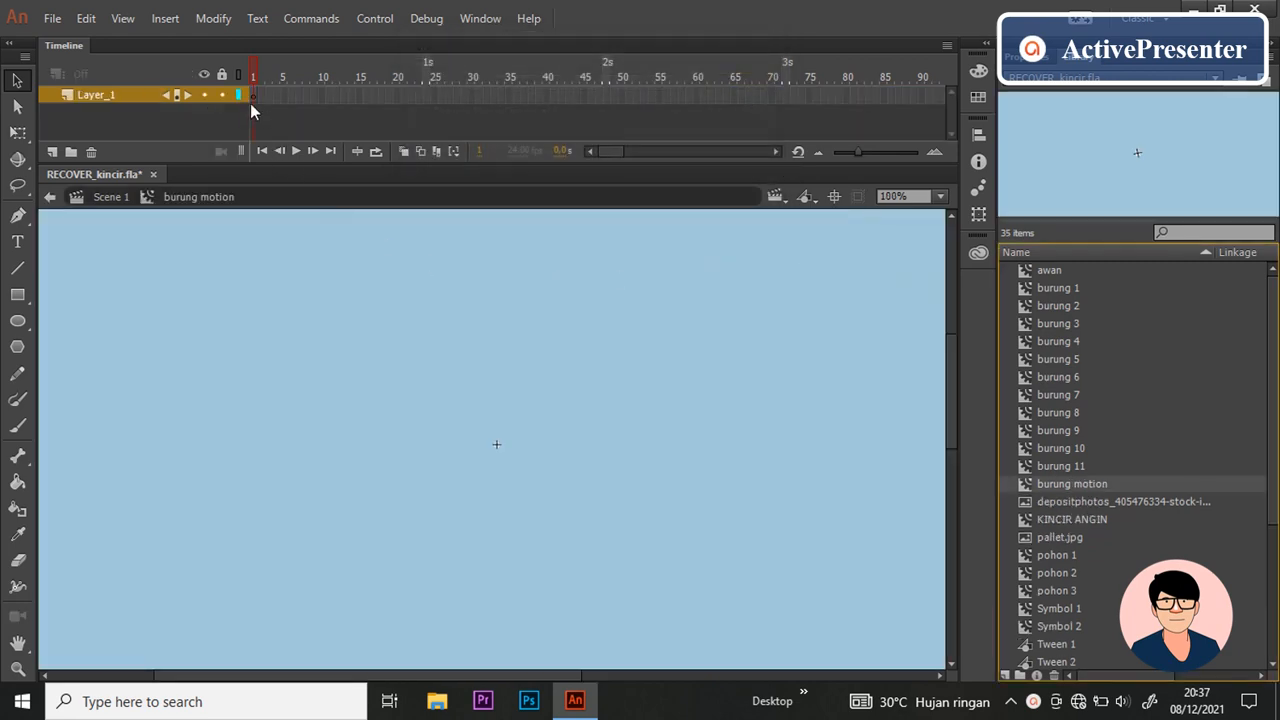
# Step: Preview the bird pose symbols burung 1 through burung 11 one after another in the library
pyautogui.click(1079, 292)
pyautogui.click(1076, 303)
pyautogui.click(1076, 321)
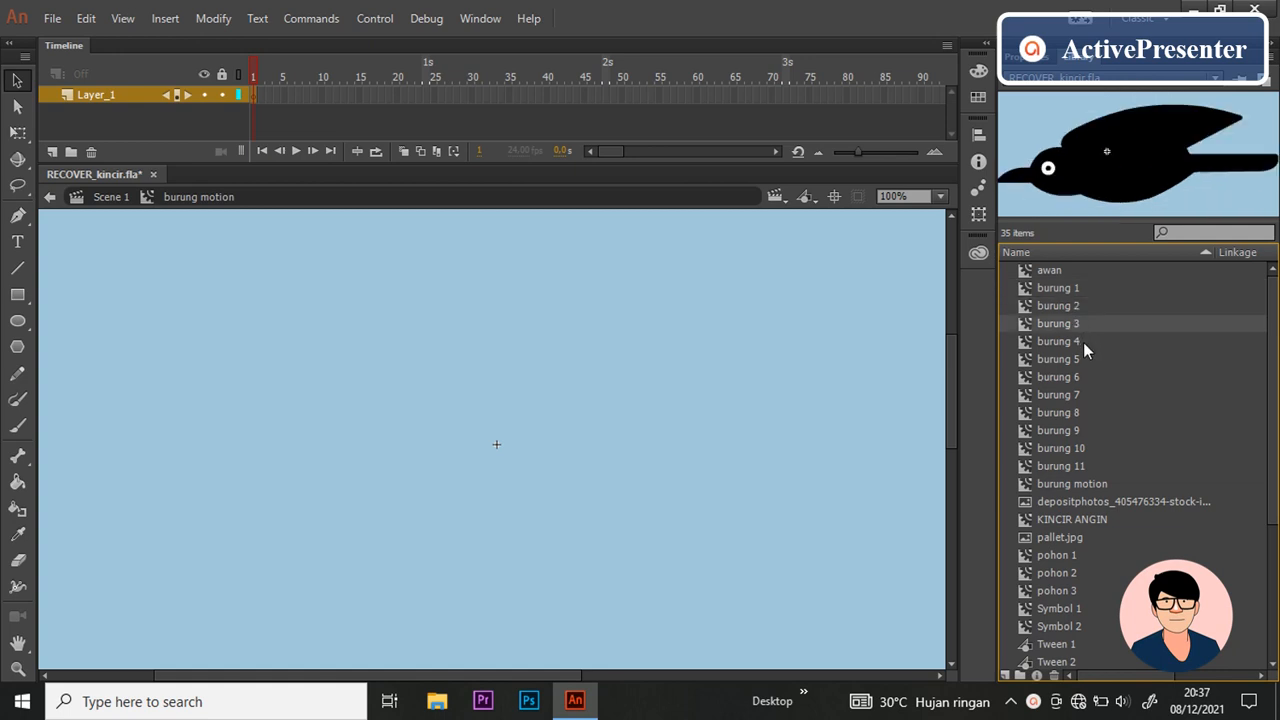
pyautogui.click(1083, 342)
pyautogui.click(1084, 358)
pyautogui.click(1084, 377)
pyautogui.click(1086, 396)
pyautogui.click(1088, 411)
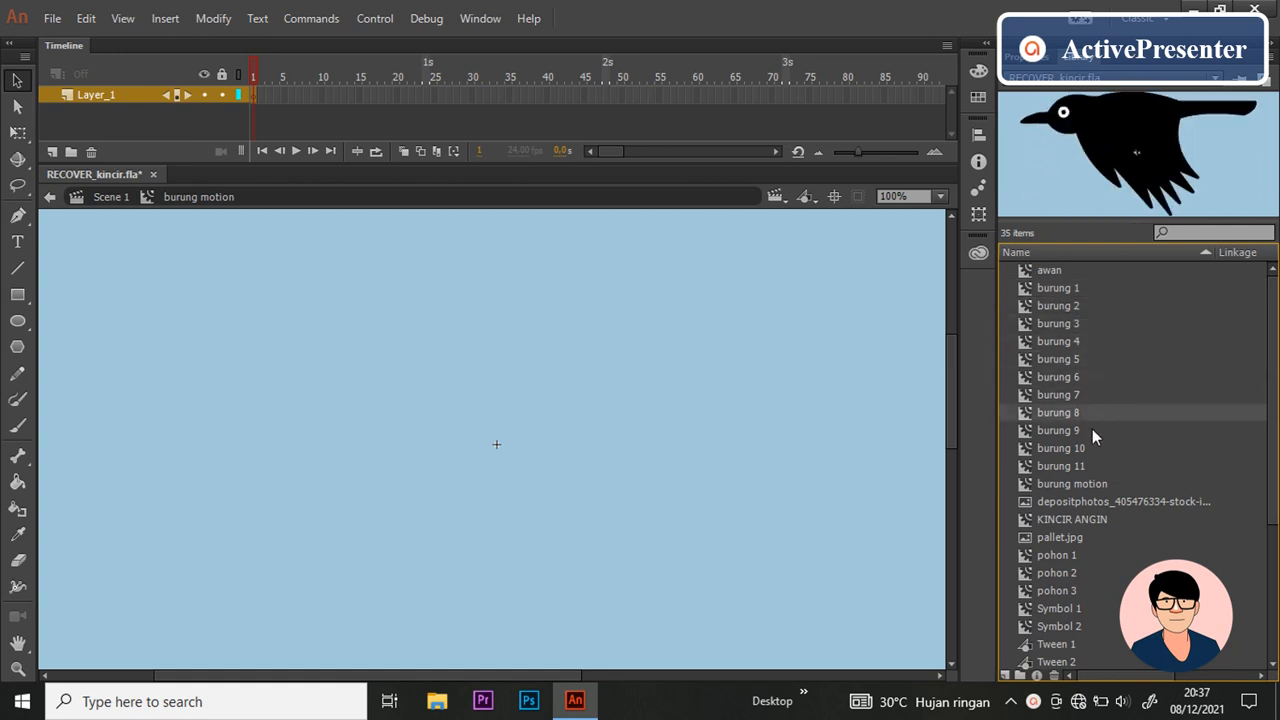
pyautogui.click(1092, 430)
pyautogui.click(1095, 448)
pyautogui.click(1098, 465)
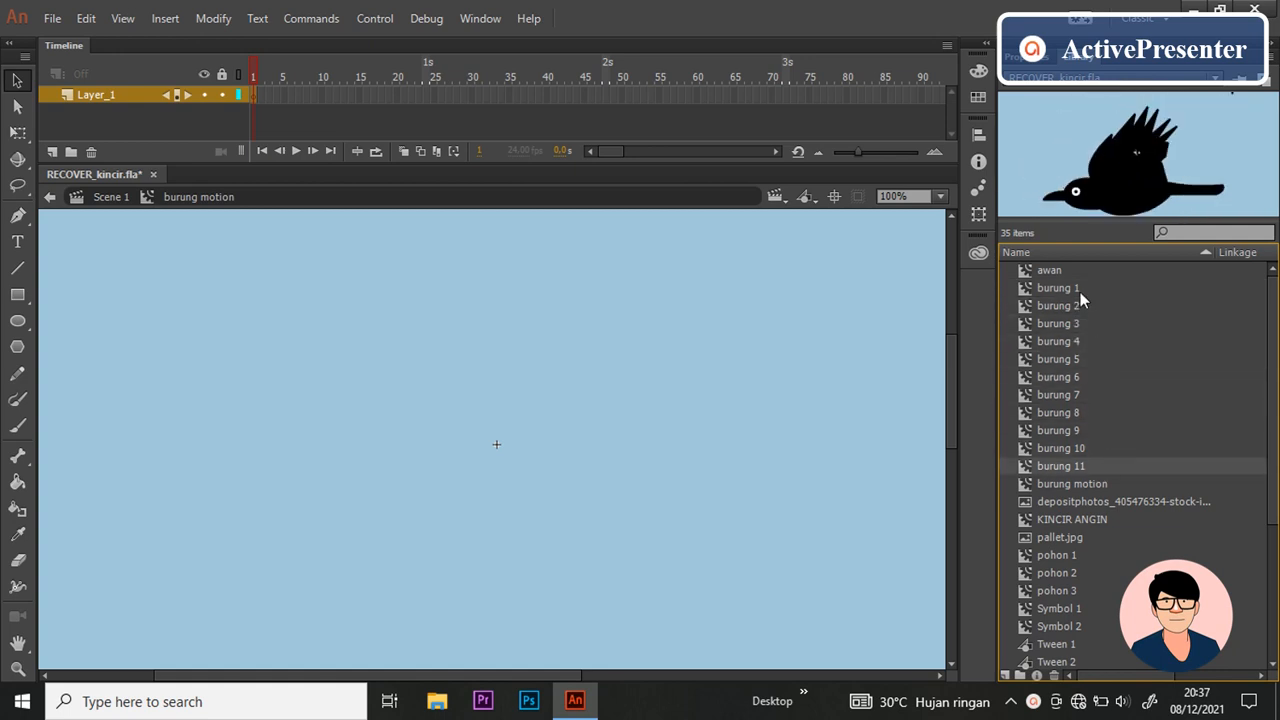
# Step: Place the burung 1 symbol inside burung motion, with its body over the registration point
pyautogui.moveTo(1079, 292); pyautogui.dragTo(705, 360)
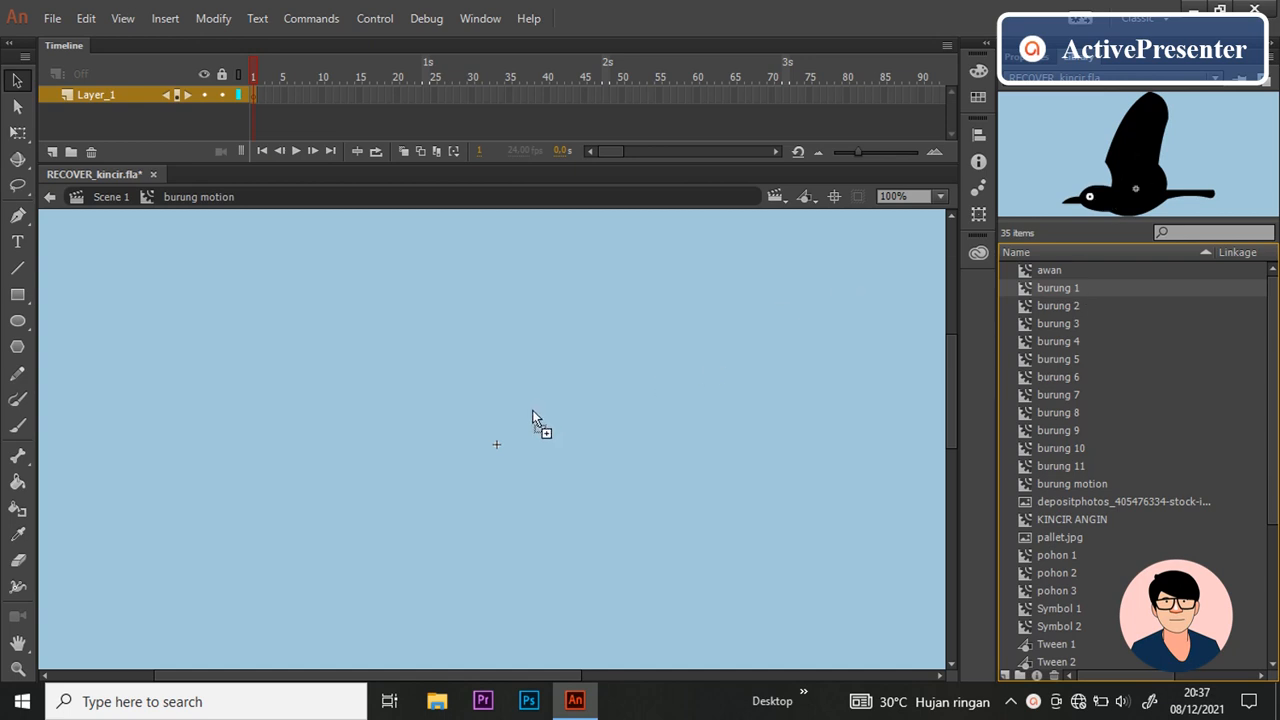
pyautogui.moveTo(532, 417); pyautogui.dragTo(530, 420)
pyautogui.scroll(5, 532, 425)
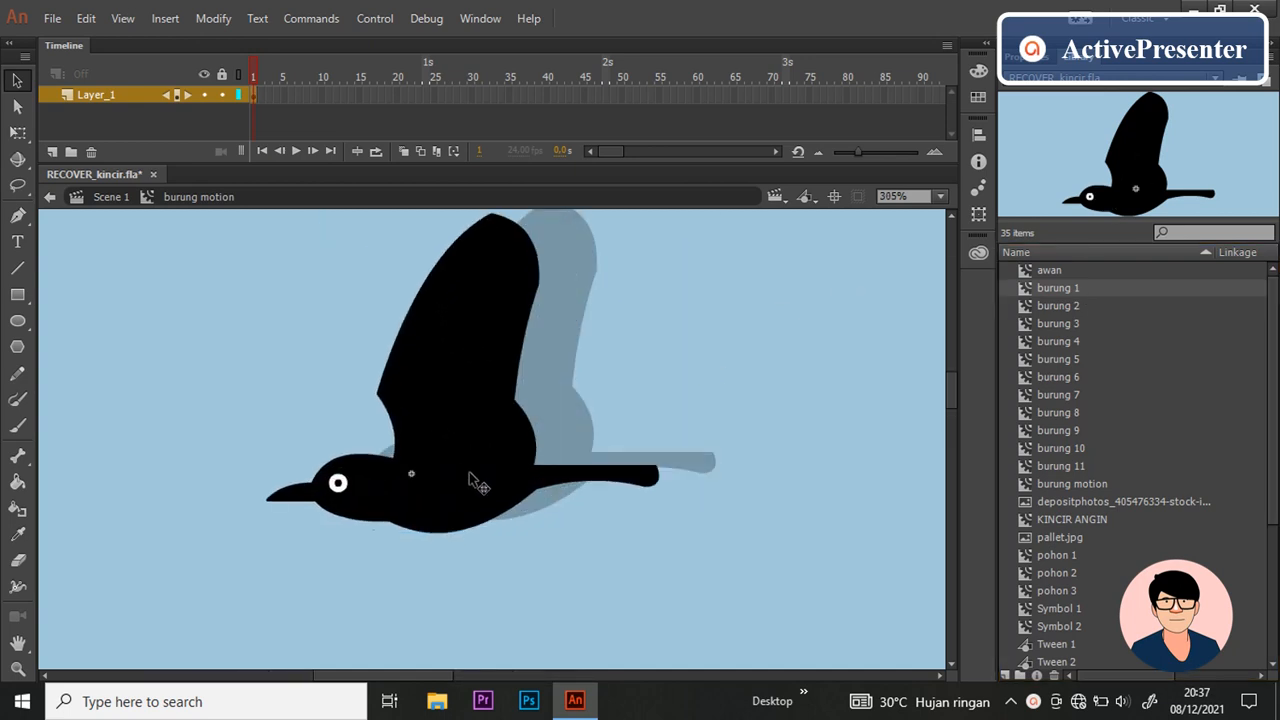
pyautogui.moveTo(475, 483); pyautogui.dragTo(440, 503)
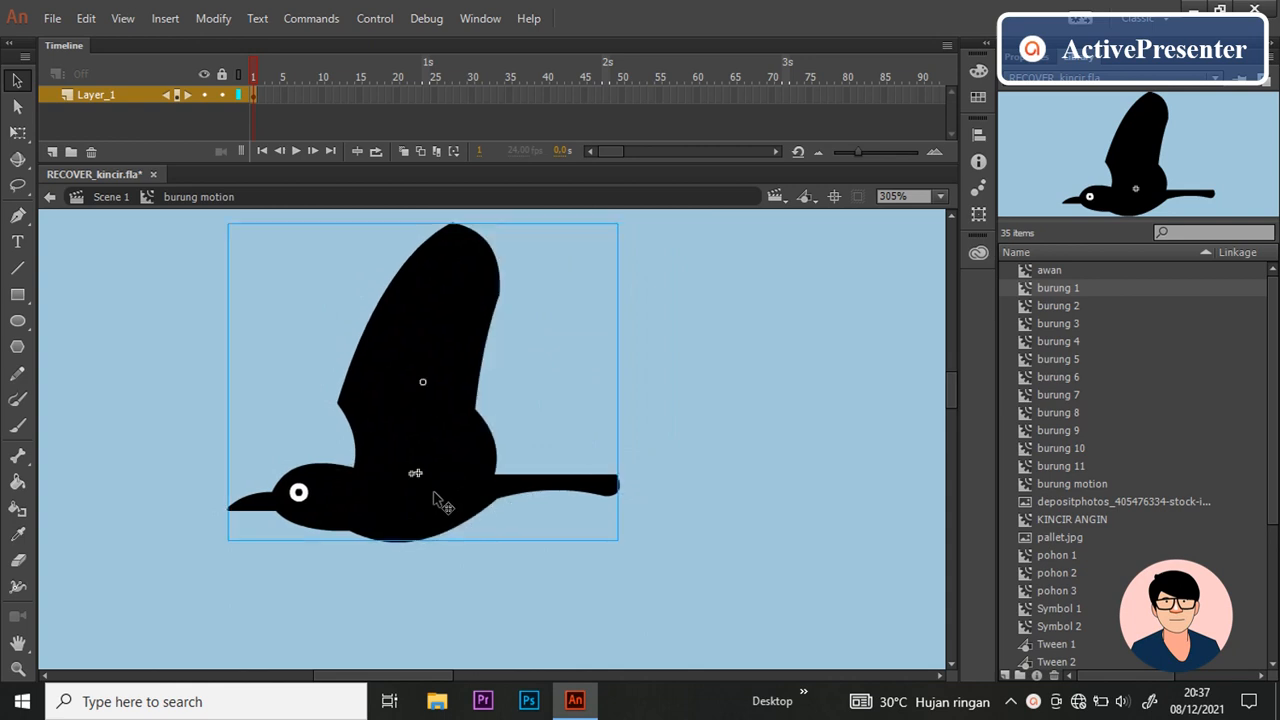
# Step: Open the placed burung 1 symbol for editing, insert a keyframe at frame 2 and turn on onion skin outlines
pyautogui.doubleClick(433, 500)
pyautogui.scroll(-1, 441, 512)
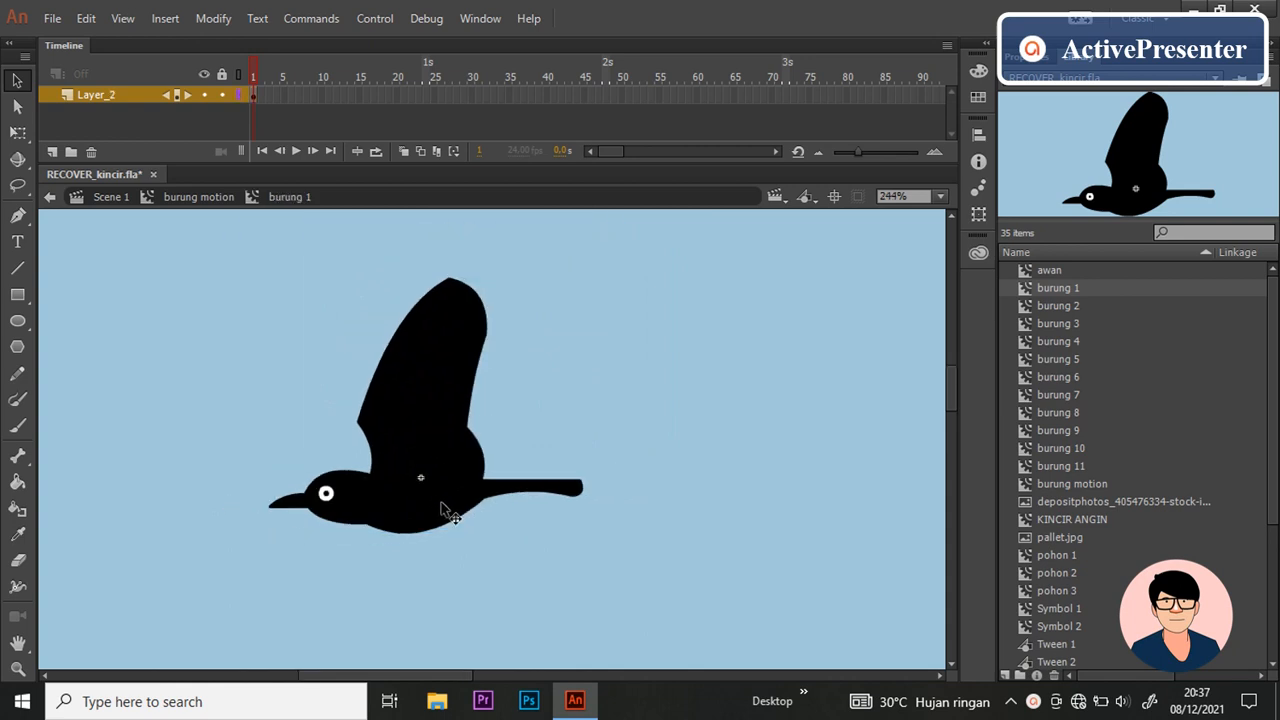
pyautogui.hscroll(-1, 446, 606)
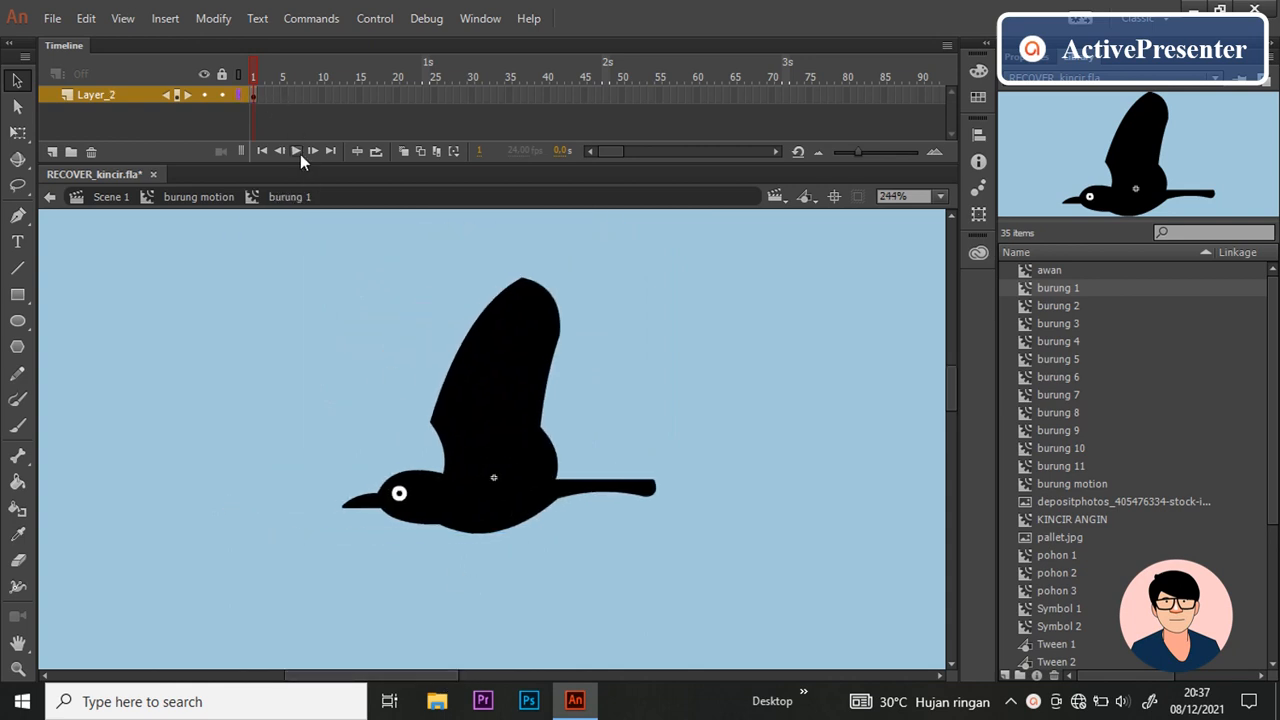
pyautogui.rightClick(259, 94)
pyautogui.click(331, 240)
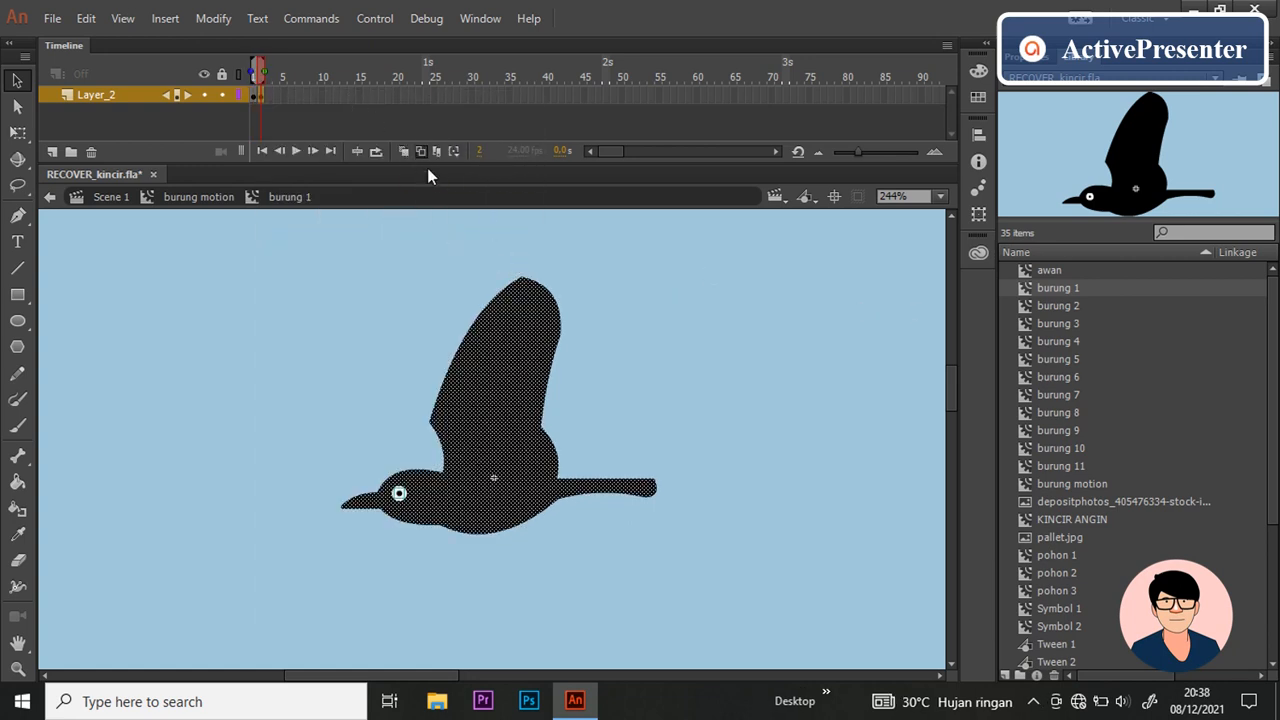
pyautogui.click(1090, 297)
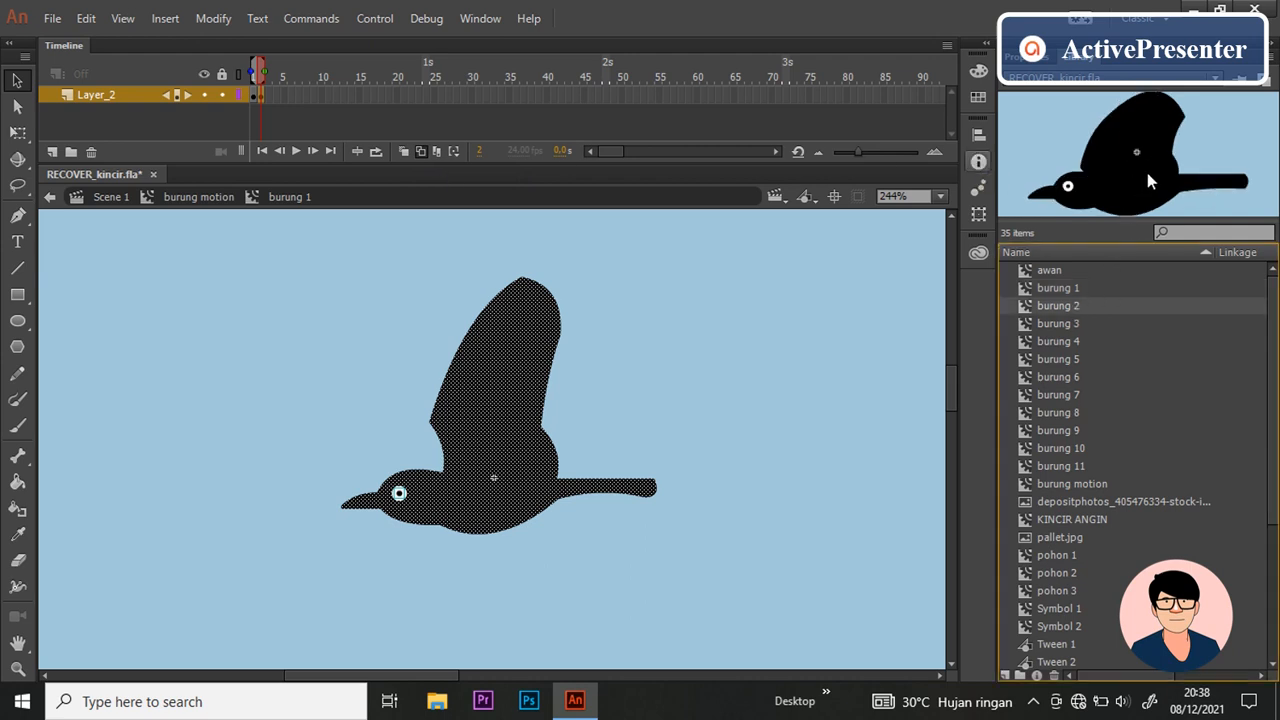
pyautogui.moveTo(1148, 180); pyautogui.dragTo(781, 400)
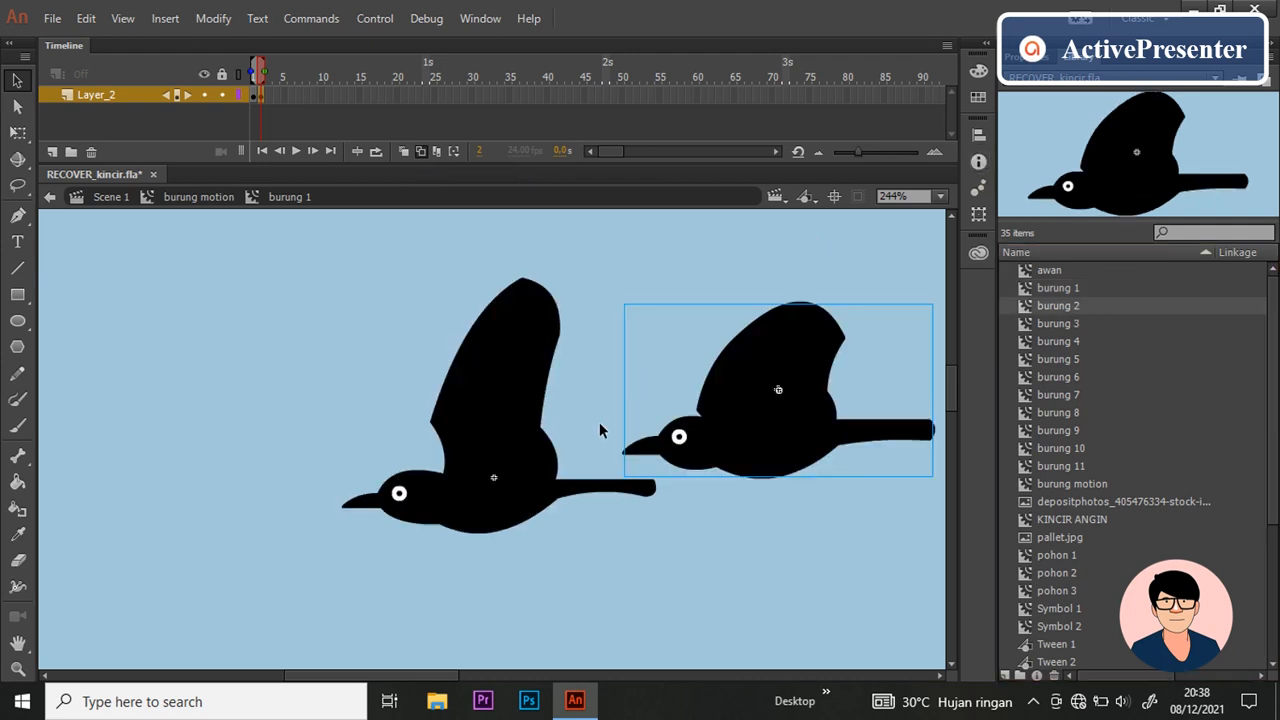
pyautogui.click(518, 418)
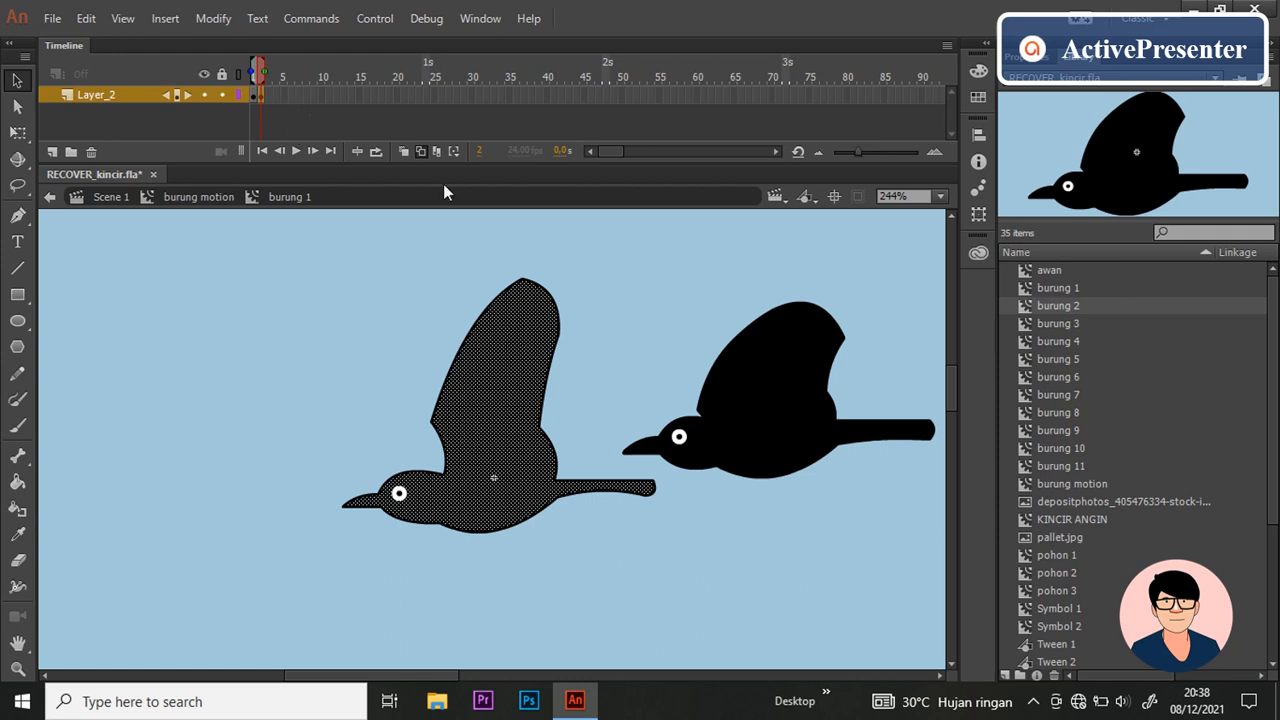
pyautogui.hotkey('ctrl', 'z')
pyautogui.hotkey('ctrl', 'z')
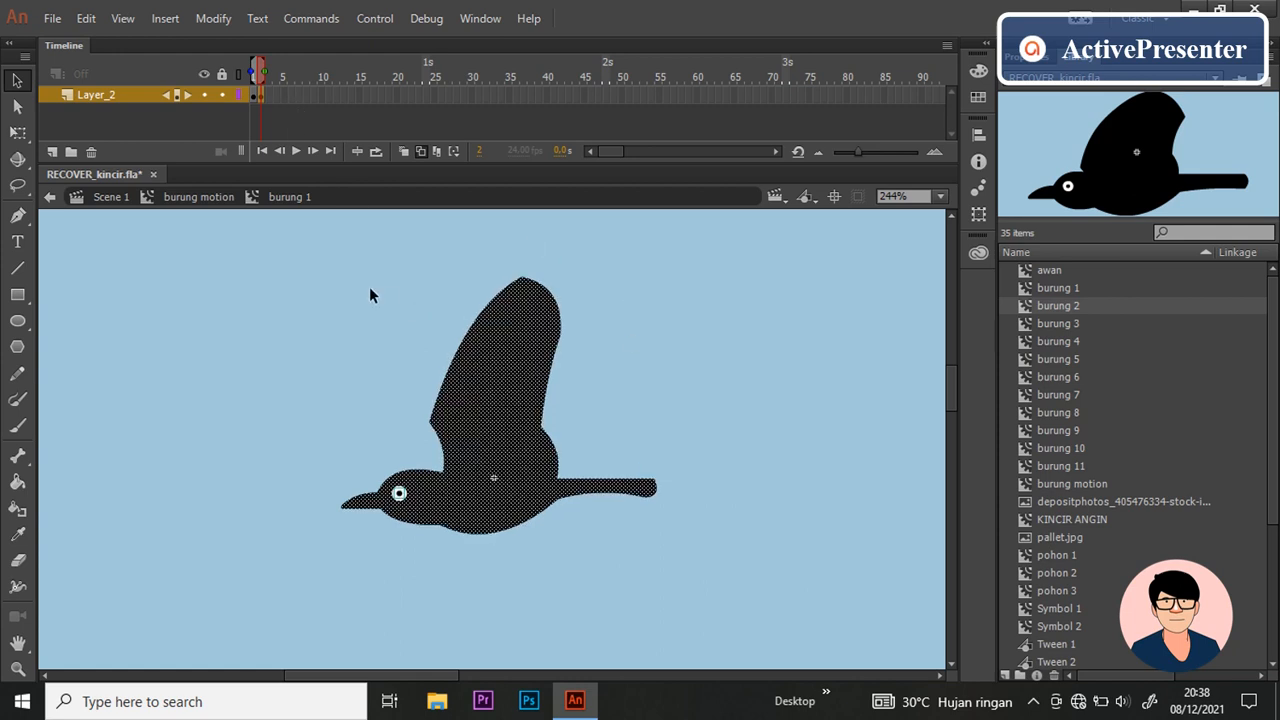
# Step: Replace the bird at frame 2 with the burung 2 symbol, aligned to the previous frame's outline
pyautogui.press('Delete')
pyautogui.moveTo(1093, 303); pyautogui.dragTo(488, 485)
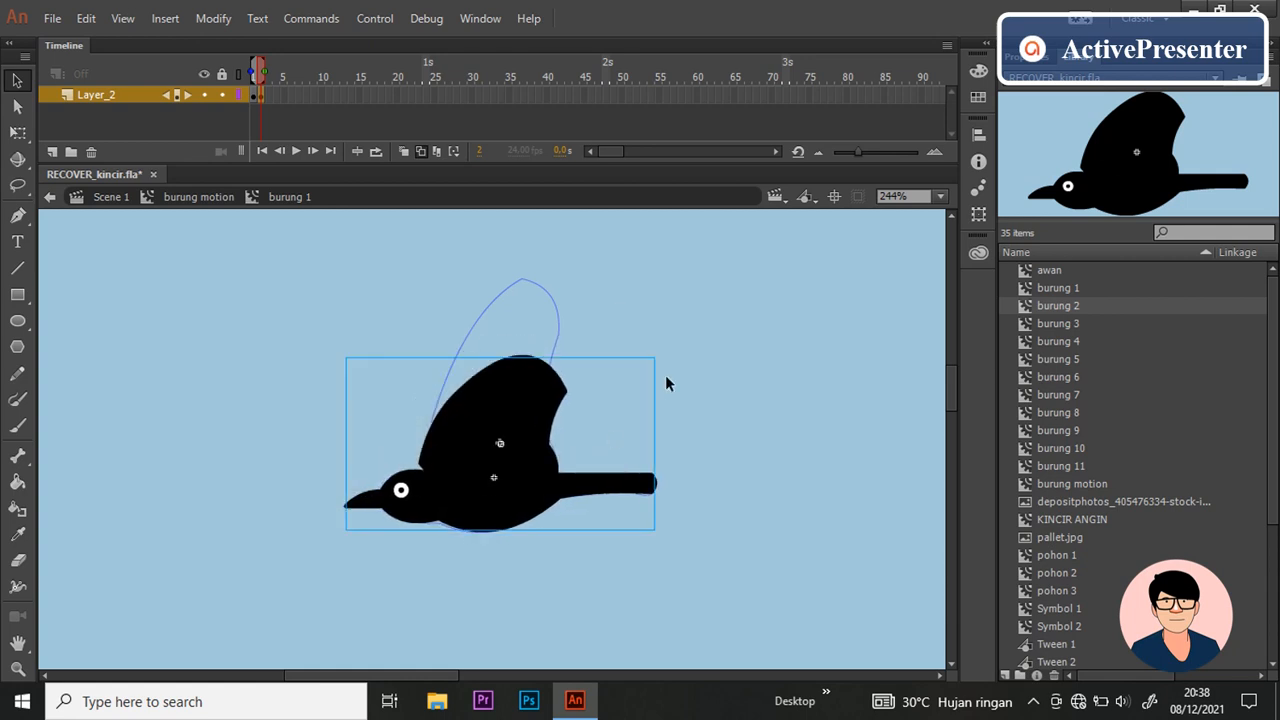
# Step: Insert a keyframe at frame 3 and replace its bird with burung 3, aligned to the onion skin outline
pyautogui.click(268, 95)
pyautogui.rightClick(267, 92)
pyautogui.click(345, 240)
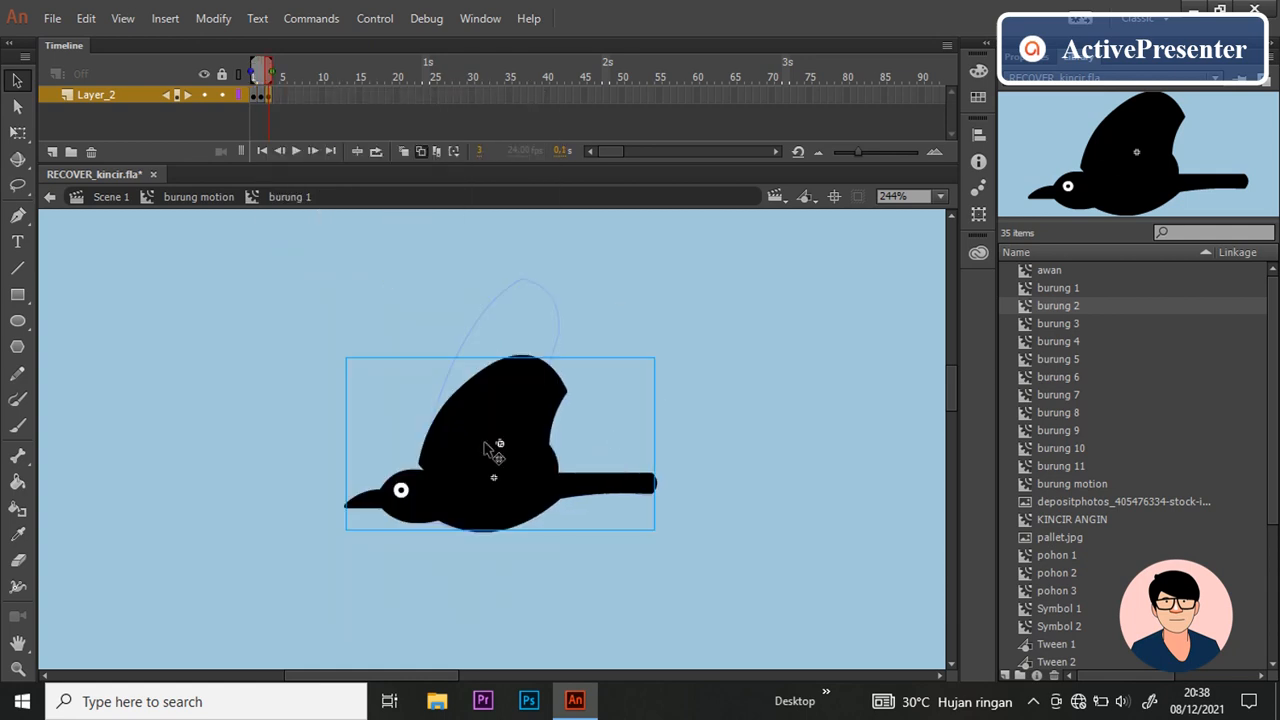
pyautogui.press('Delete')
pyautogui.moveTo(1071, 323); pyautogui.dragTo(522, 495)
# Step: Insert a keyframe at frame 4 and replace its bird with burung 4, aligned to the onion skin outline
pyautogui.click(277, 96)
pyautogui.rightClick(277, 96)
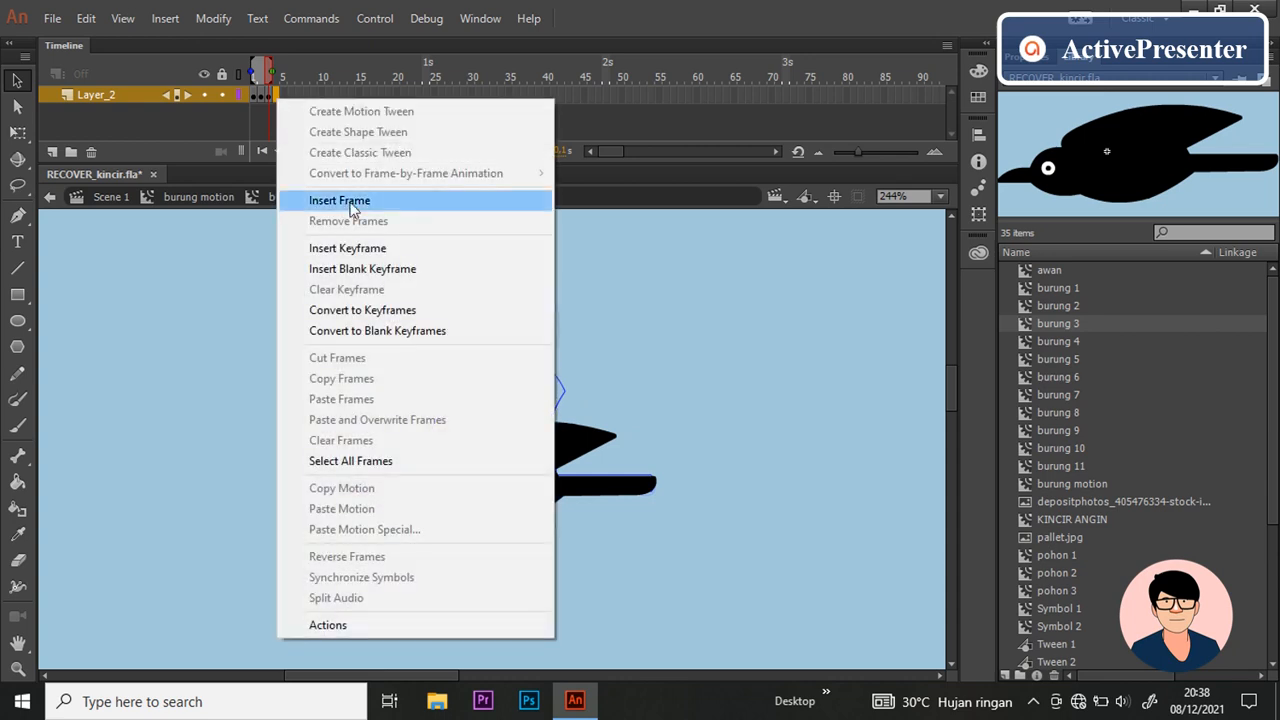
pyautogui.click(357, 253)
pyautogui.press('Delete')
pyautogui.click(1050, 343)
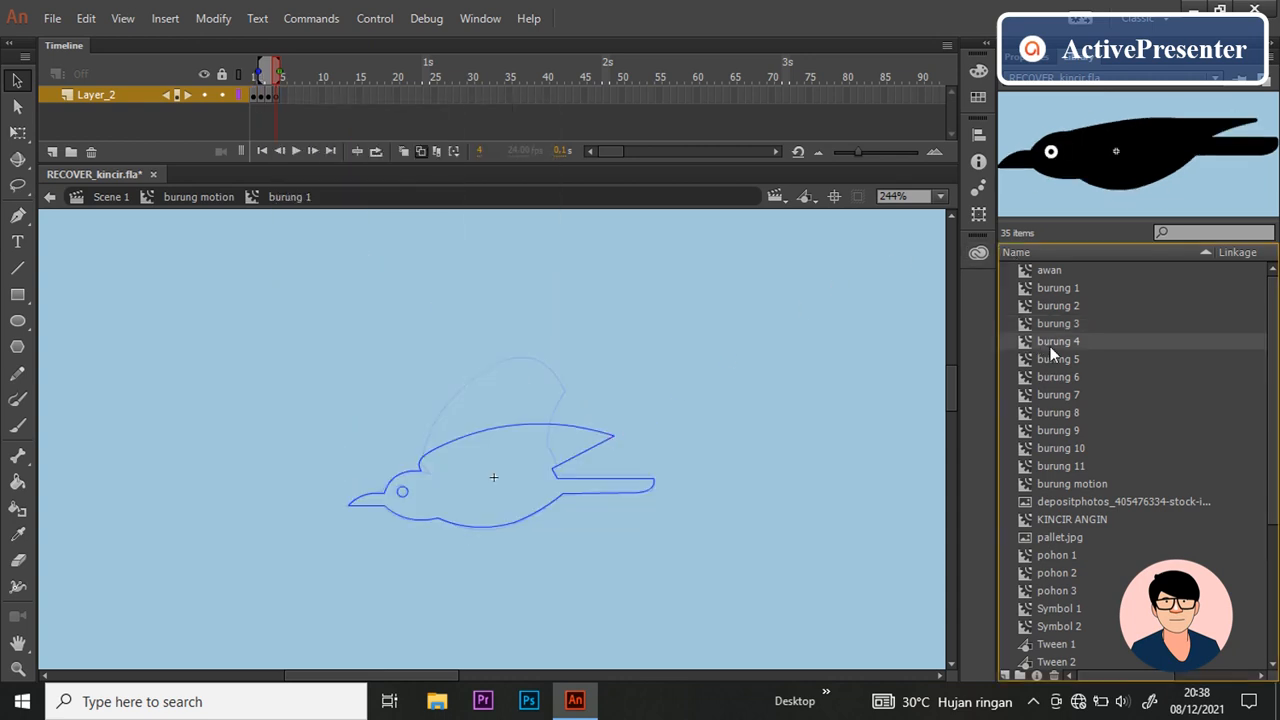
pyautogui.moveTo(1130, 176); pyautogui.dragTo(522, 508)
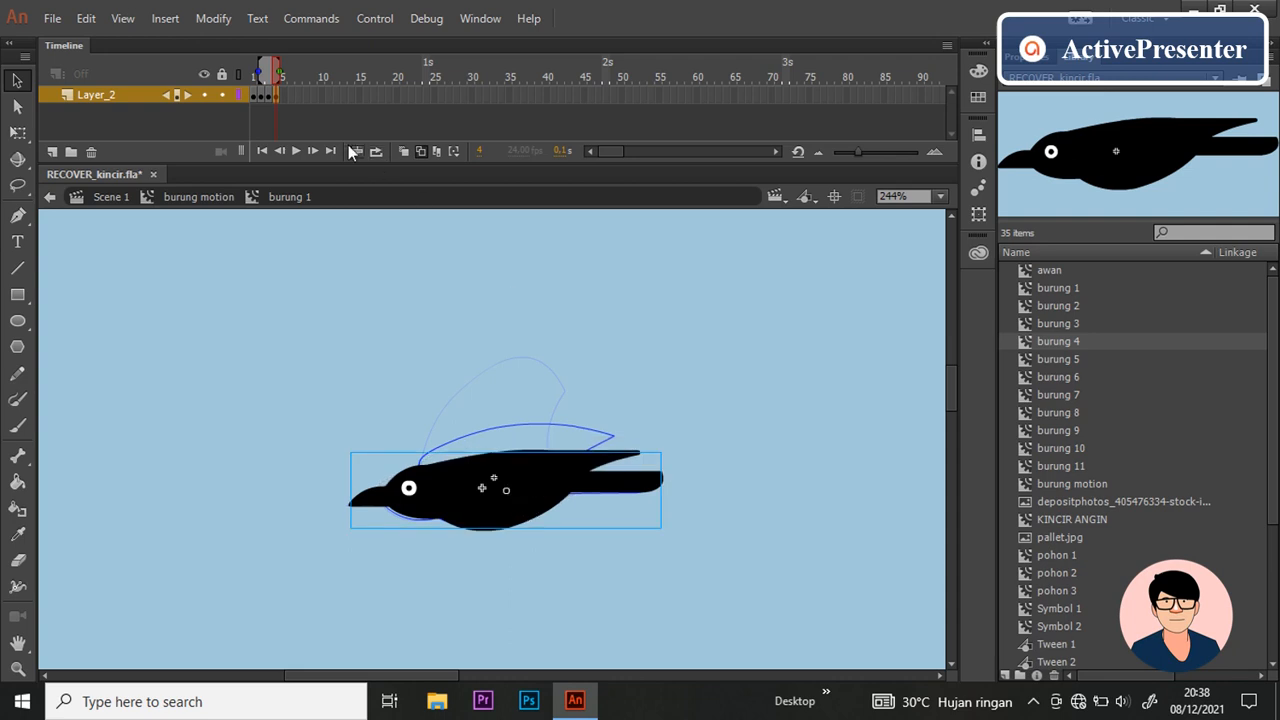
# Step: Insert a keyframe at frame 5 and replace its bird with burung 5, aligned to the onion skin outline
pyautogui.click(284, 95)
pyautogui.rightClick(284, 95)
pyautogui.click(372, 244)
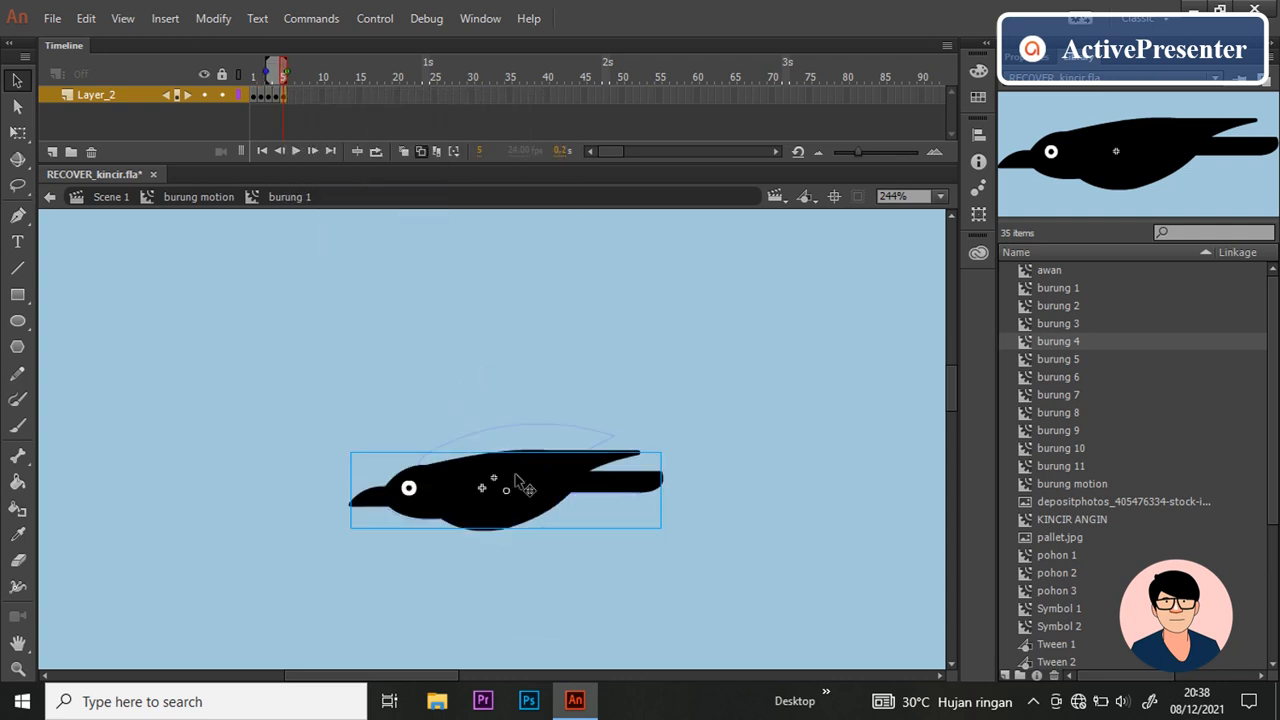
pyautogui.press('Delete')
pyautogui.click(1101, 361)
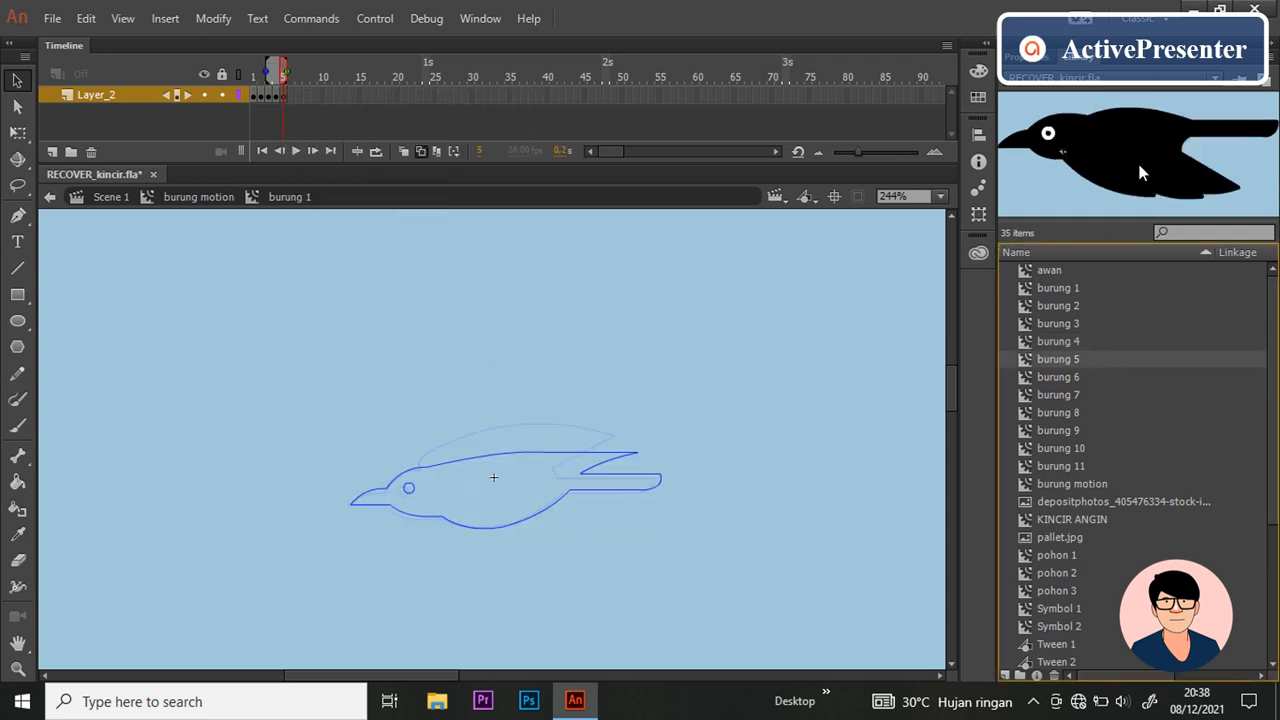
pyautogui.moveTo(559, 452); pyautogui.dragTo(514, 507)
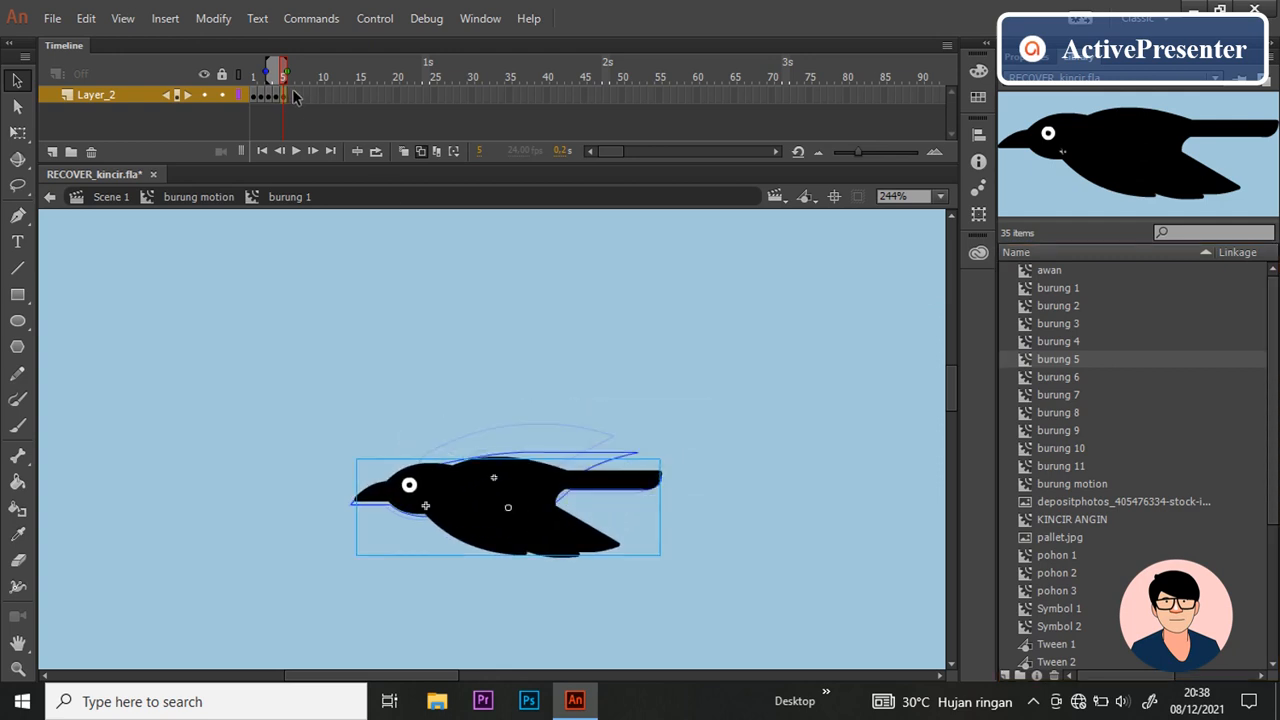
# Step: Insert a keyframe at frame 6 and replace its bird with burung 6, aligned to the onion skin outline
pyautogui.rightClick(294, 94)
pyautogui.click(398, 244)
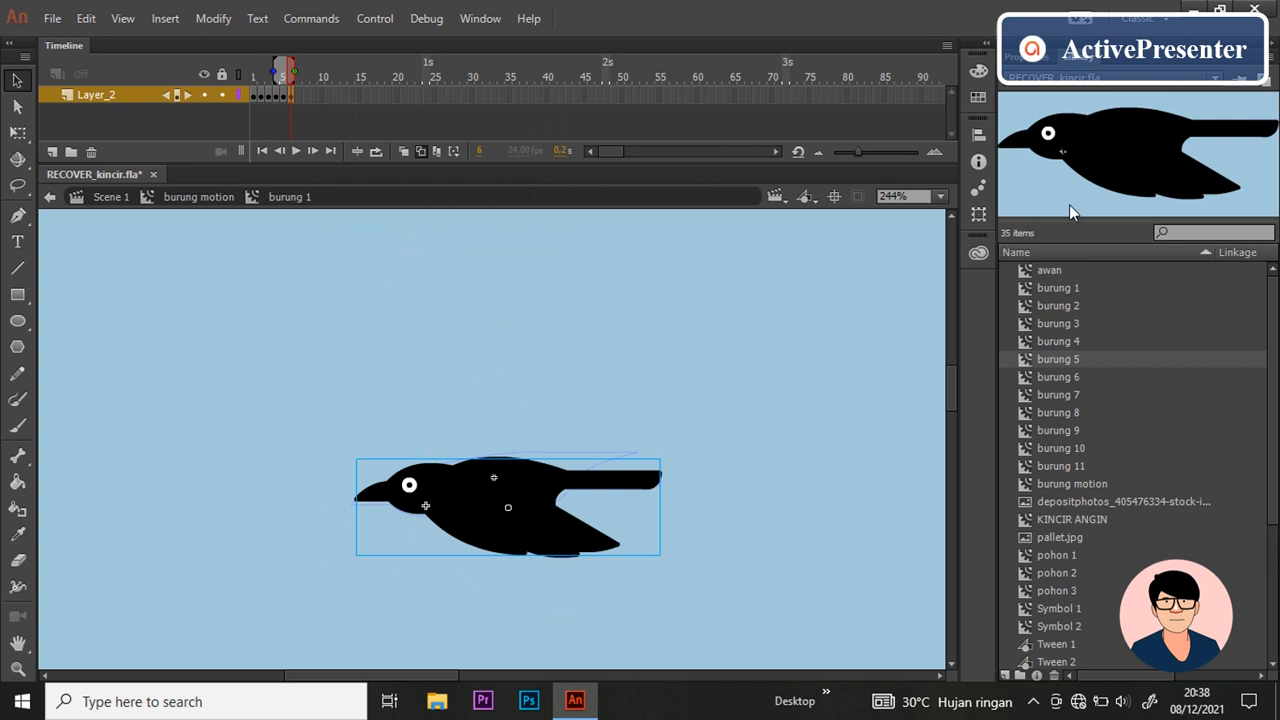
pyautogui.press('Delete')
pyautogui.click(1075, 377)
pyautogui.moveTo(1143, 145); pyautogui.dragTo(517, 516)
# Step: Insert a keyframe at frame 7 and replace its bird with burung 7, aligned to the onion skin outline
pyautogui.rightClick(294, 94)
pyautogui.click(367, 248)
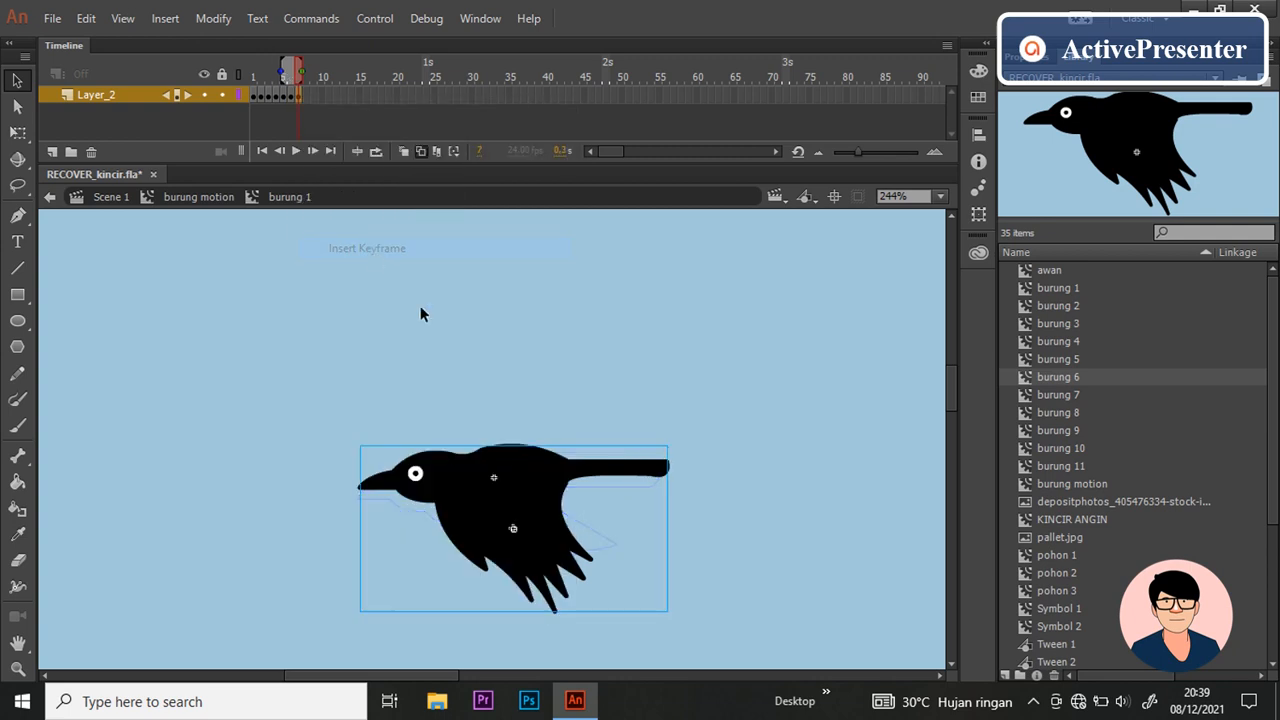
pyautogui.press('Delete')
pyautogui.click(1057, 394)
pyautogui.moveTo(1143, 153); pyautogui.dragTo(523, 532)
# Step: Add a keyframe at frame 8 and replace its bird with burung 8, aligned to the onion skin outline
pyautogui.rightClick(307, 98)
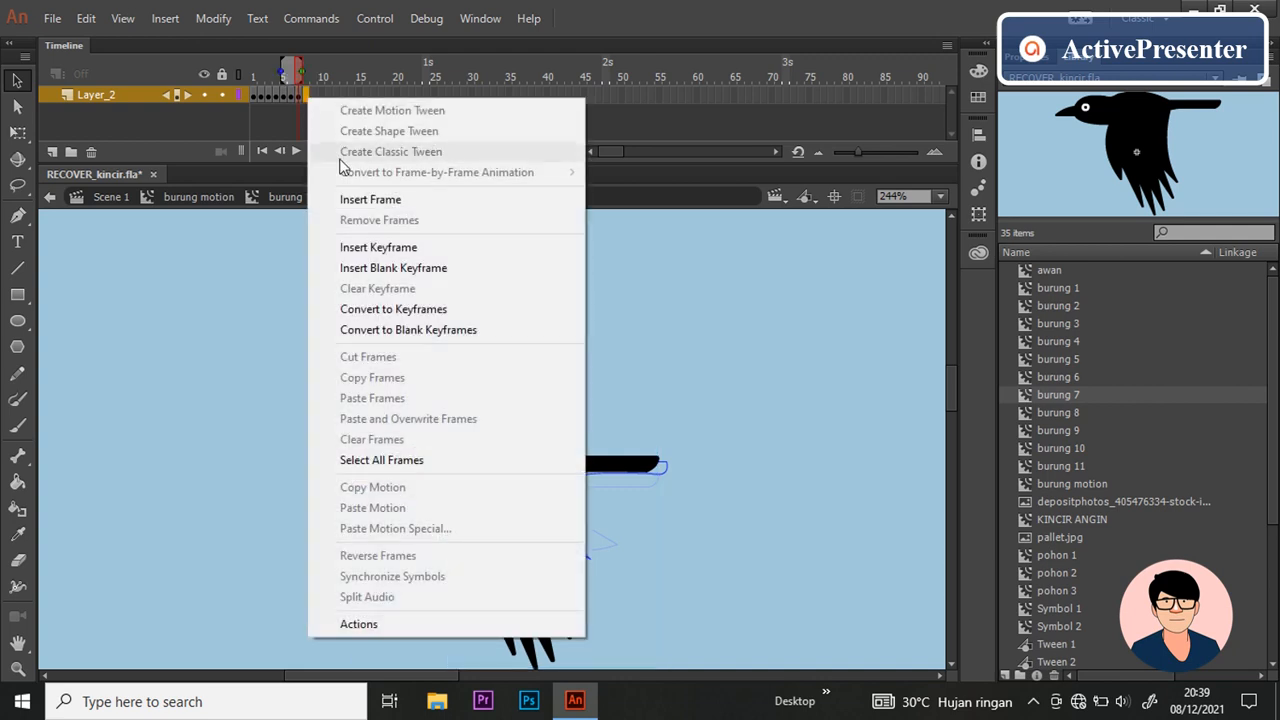
pyautogui.click(366, 306)
pyautogui.press('Delete')
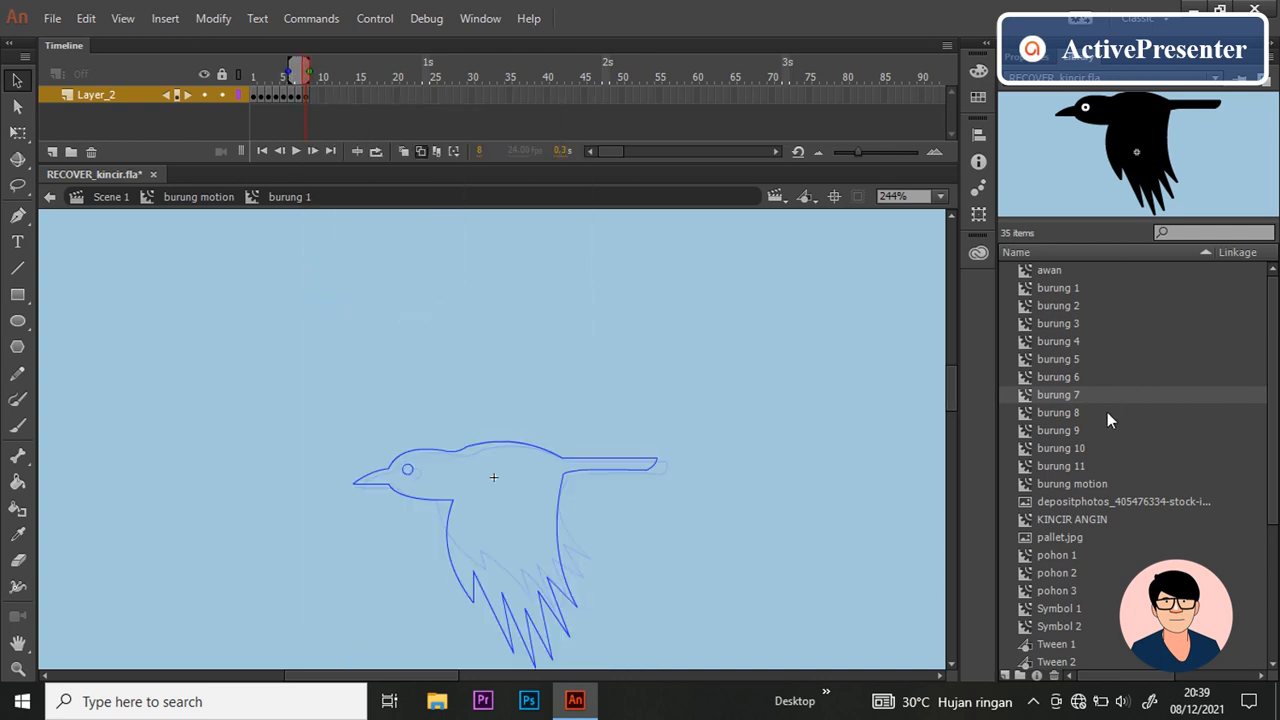
pyautogui.click(1107, 412)
pyautogui.moveTo(1157, 150); pyautogui.dragTo(574, 393)
pyautogui.moveTo(597, 363); pyautogui.dragTo(533, 497)
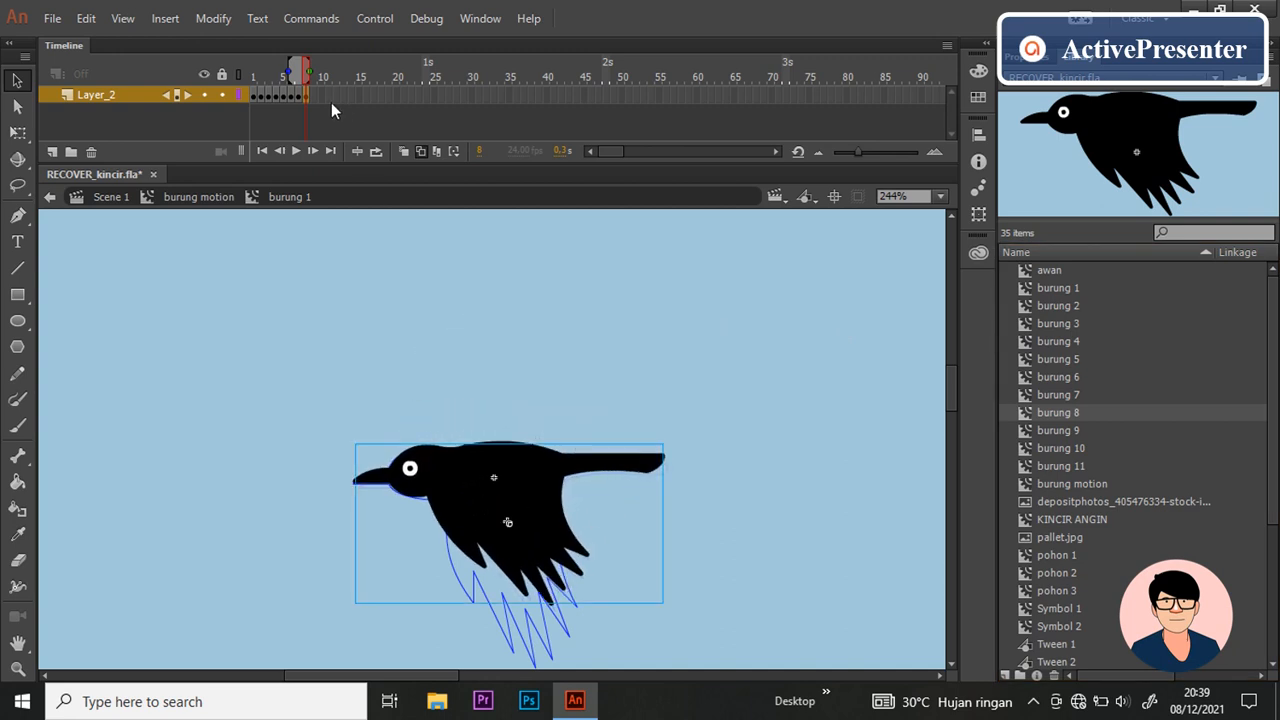
# Step: Add a keyframe at frame 9 and place burung 9 in it as the only bird, aligned to the onion skin outline
pyautogui.rightClick(311, 95)
pyautogui.click(397, 256)
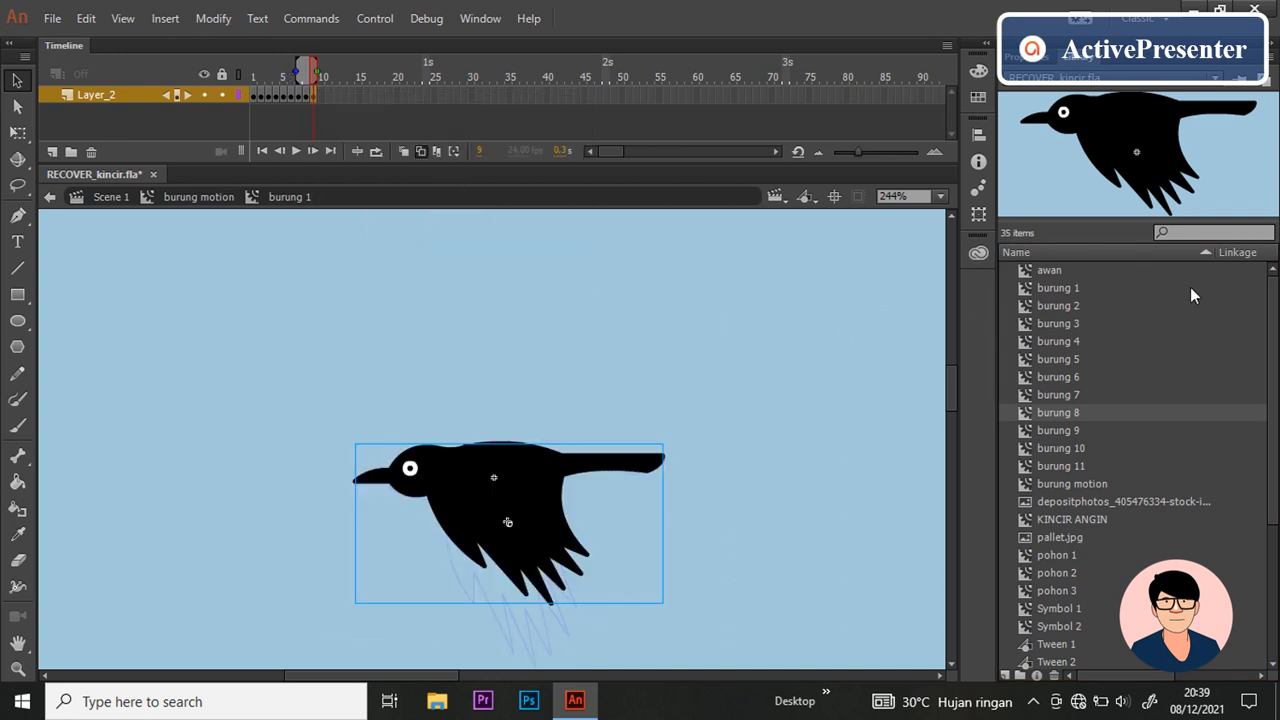
pyautogui.click(1116, 433)
pyautogui.moveTo(1144, 129); pyautogui.dragTo(521, 493)
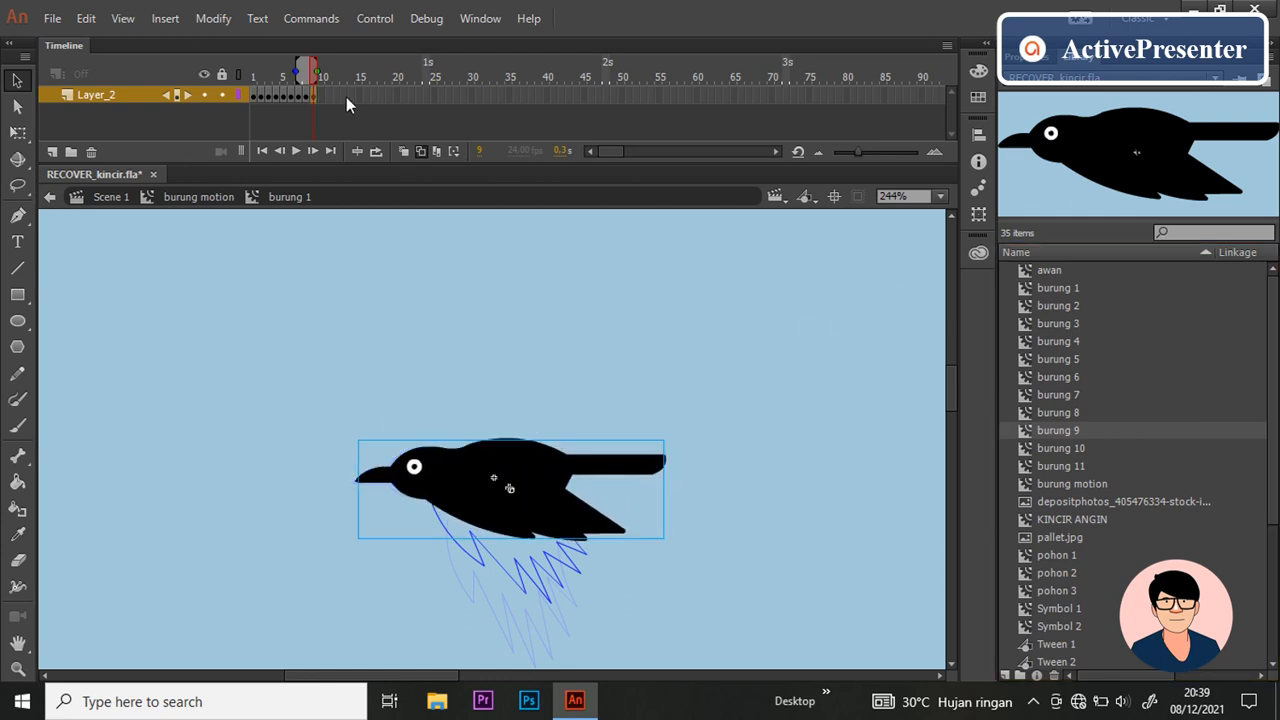
# Step: Add a keyframe at frame 10 and place burung 10 in it as the only bird, aligned to the onion skin outline
pyautogui.rightClick(321, 94)
pyautogui.click(428, 261)
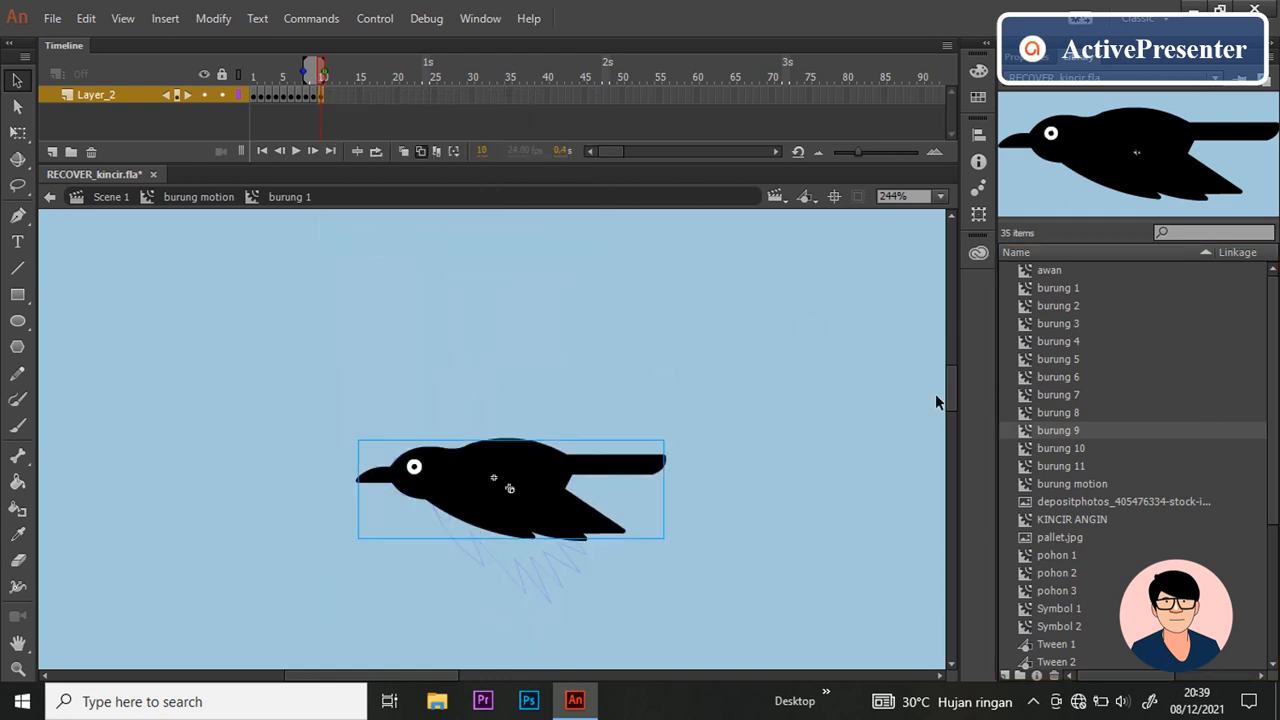
pyautogui.click(1128, 451)
pyautogui.moveTo(1128, 451); pyautogui.dragTo(545, 450)
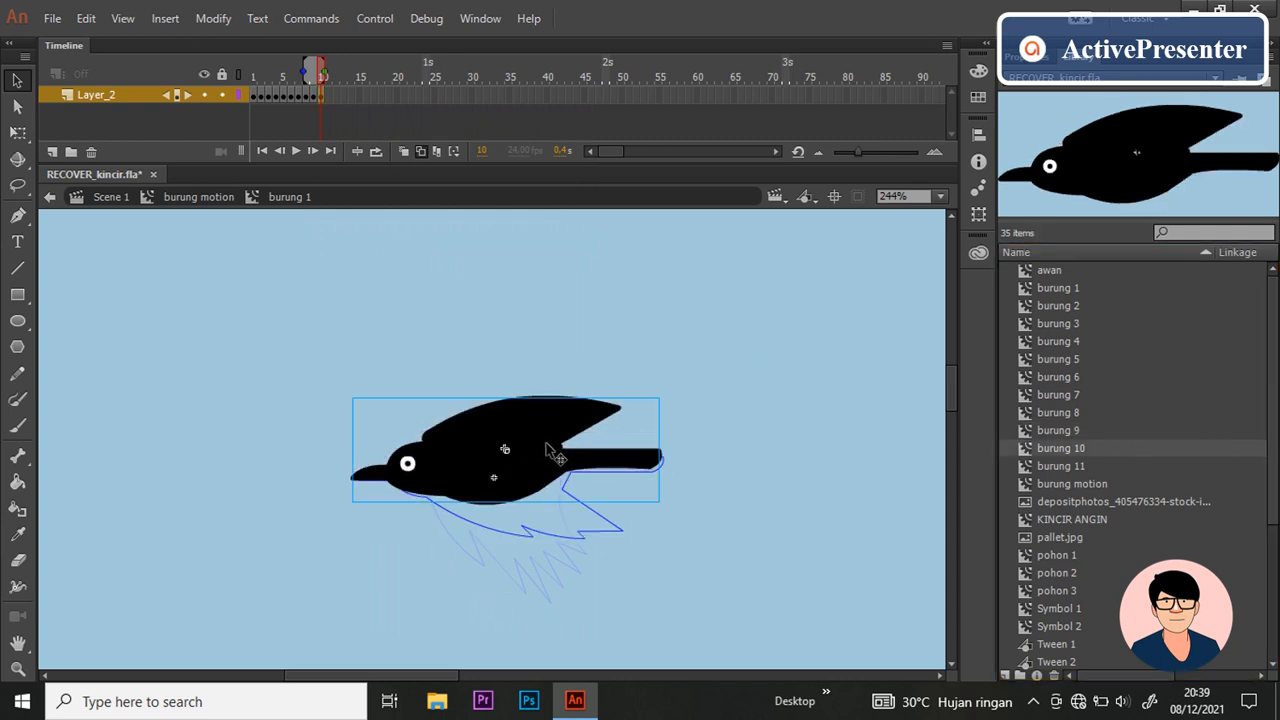
# Step: Insert a keyframe at frame 11, replace its bird with burung 11 aligned to the outline, and play the animation
pyautogui.rightClick(332, 95)
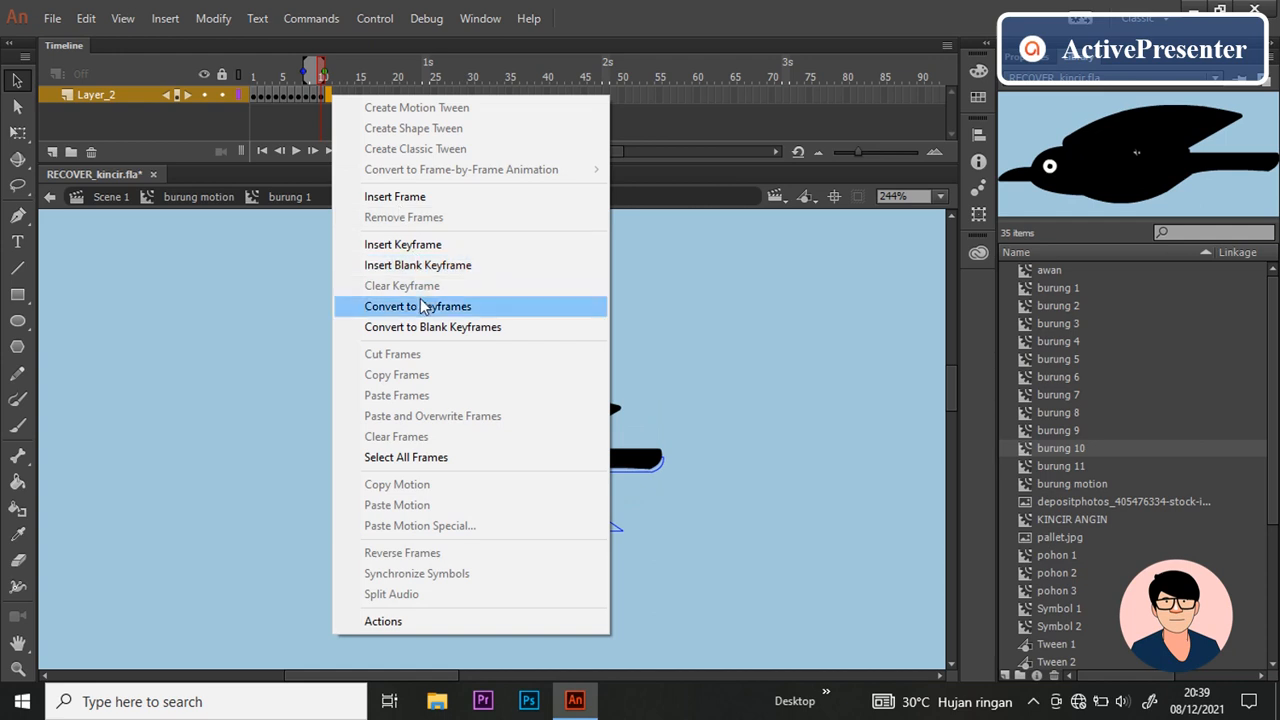
pyautogui.click(430, 246)
pyautogui.press('Delete')
pyautogui.click(1108, 467)
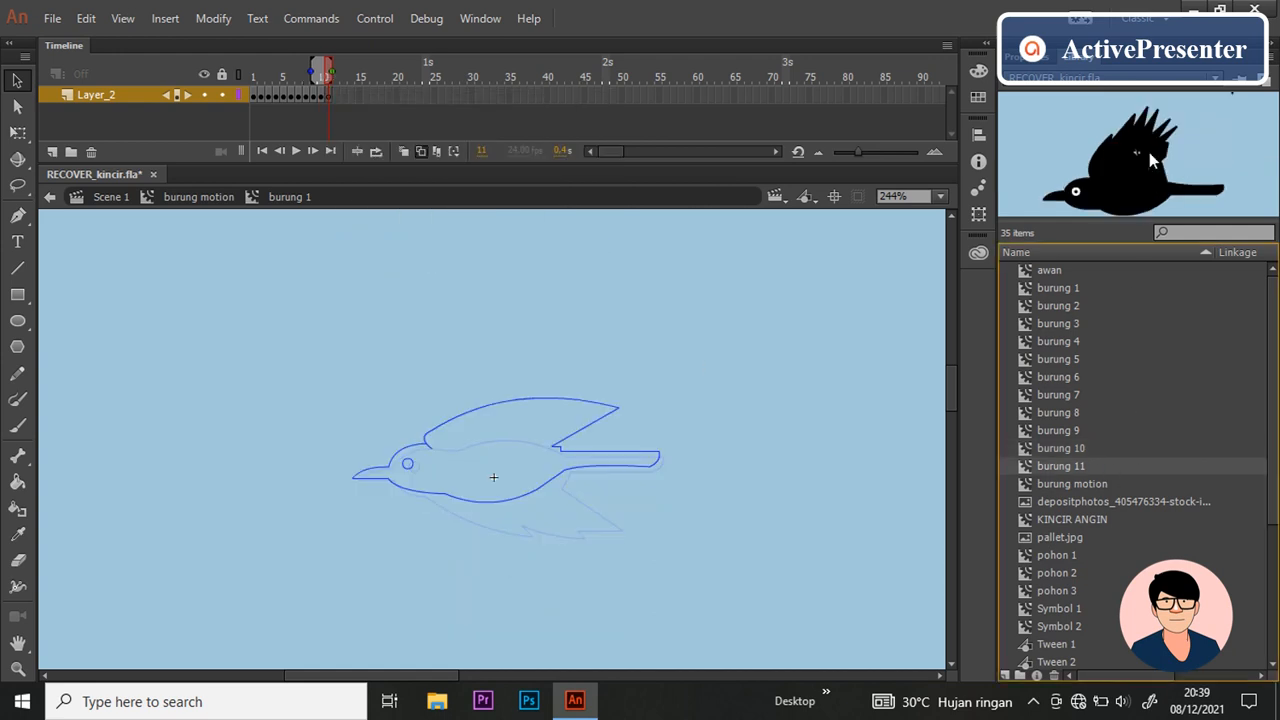
pyautogui.moveTo(507, 418); pyautogui.dragTo(522, 446)
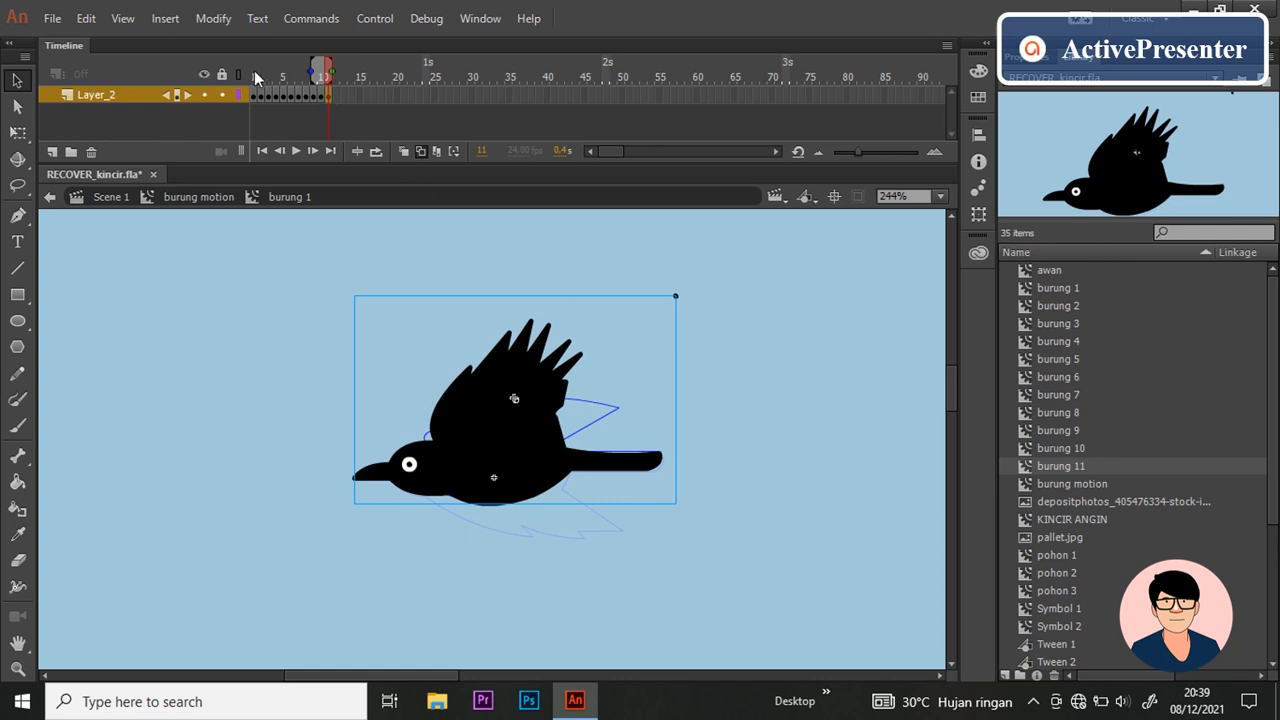
pyautogui.press('Return')
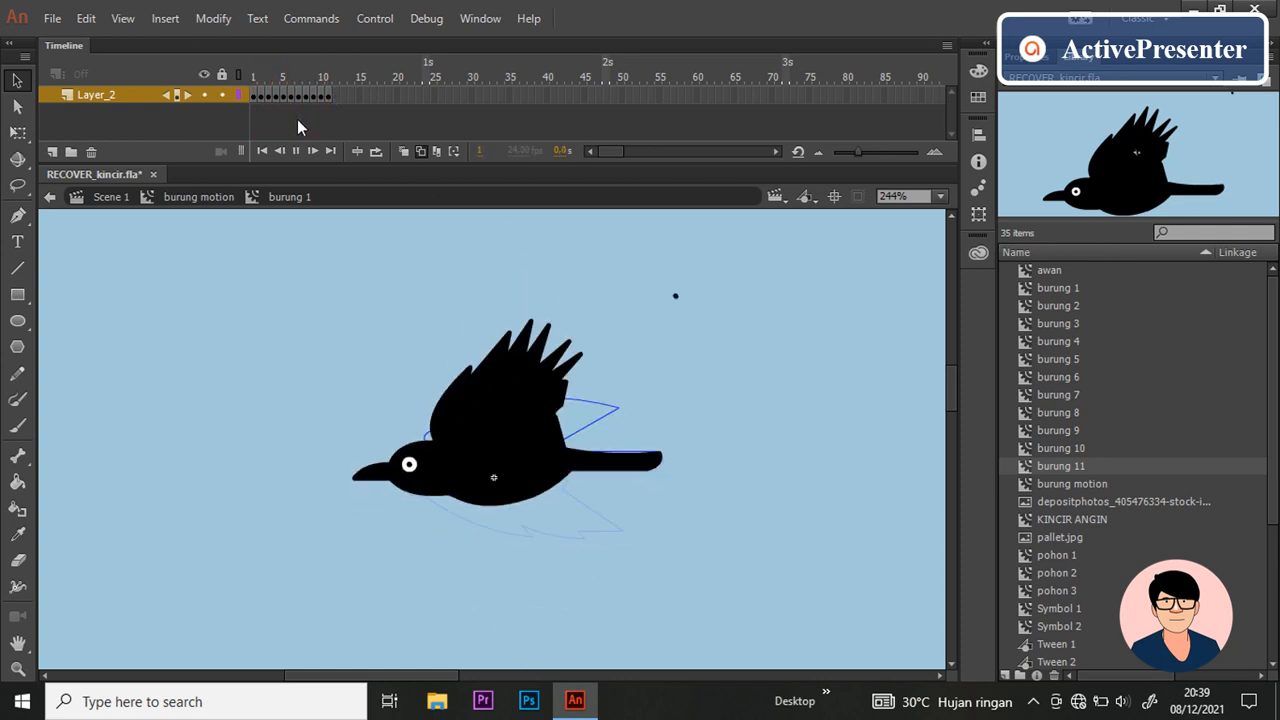
# Step: Return to Scene 1 from the bird symbol and turn off onion skin outlines
pyautogui.click(111, 197)
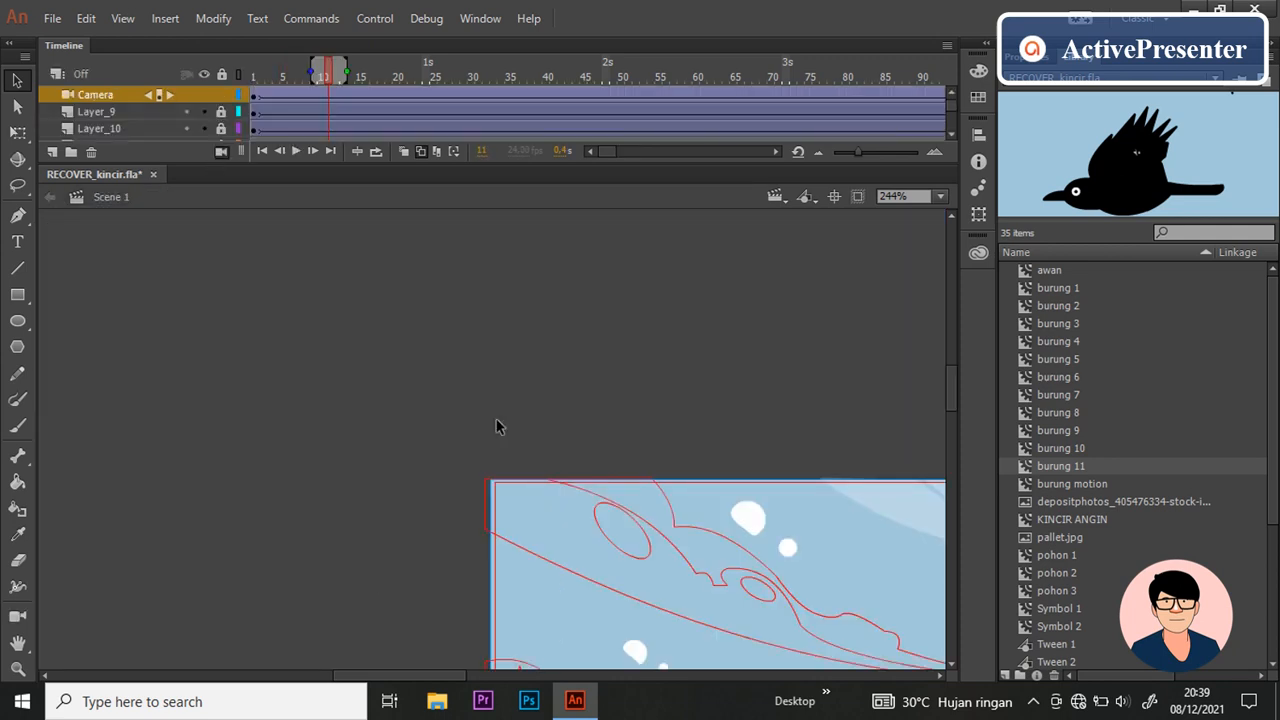
pyautogui.moveTo(403, 672); pyautogui.dragTo(477, 672)
pyautogui.scroll(-1, 245, 122)
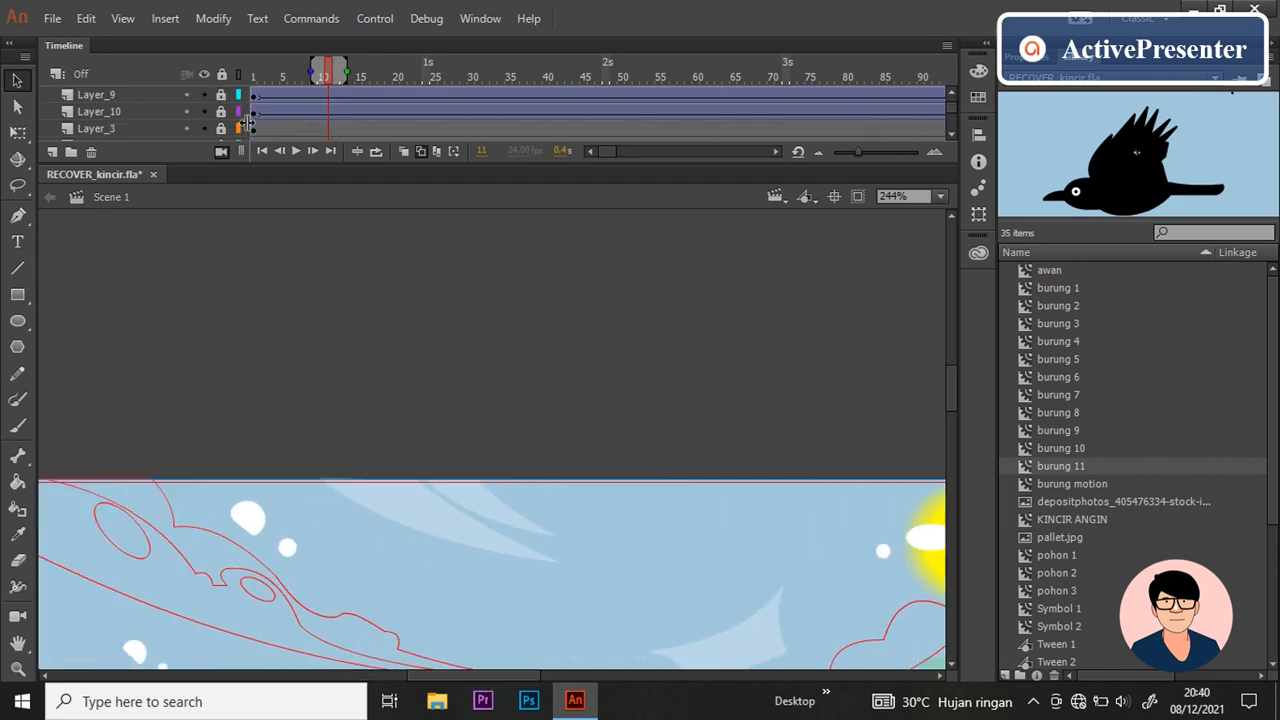
pyautogui.scroll(-3, 245, 122)
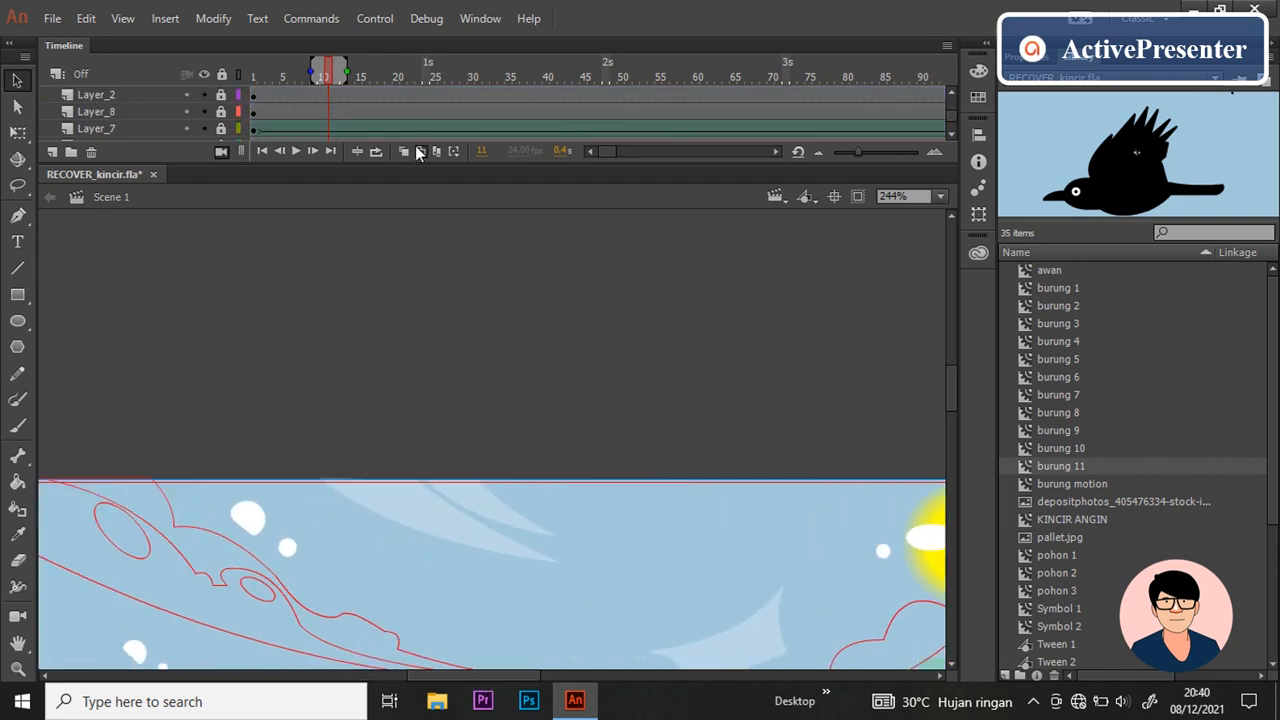
pyautogui.scroll(-3, 523, 360)
pyautogui.moveTo(512, 672)
pyautogui.mouseDown()
pyautogui.moveTo(562, 680)
pyautogui.moveTo(506, 680)
pyautogui.mouseUp()
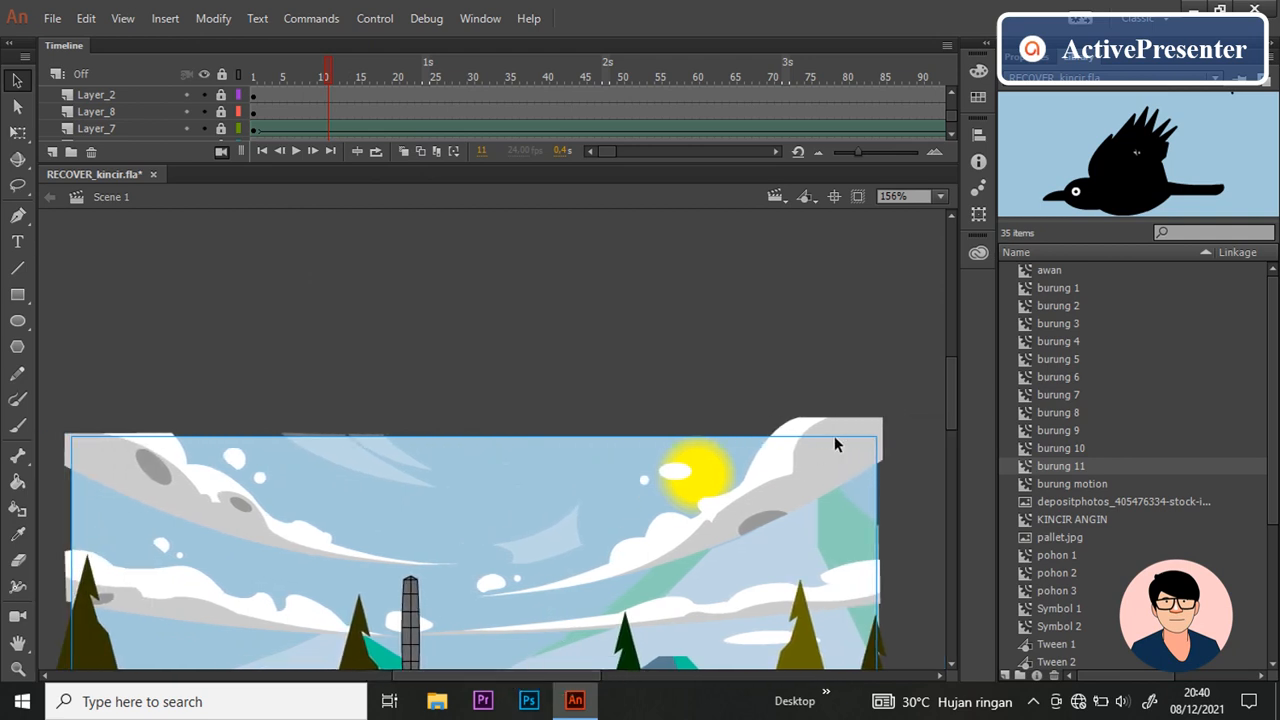
pyautogui.moveTo(952, 422); pyautogui.dragTo(950, 440)
pyautogui.scroll(1, 580, 435)
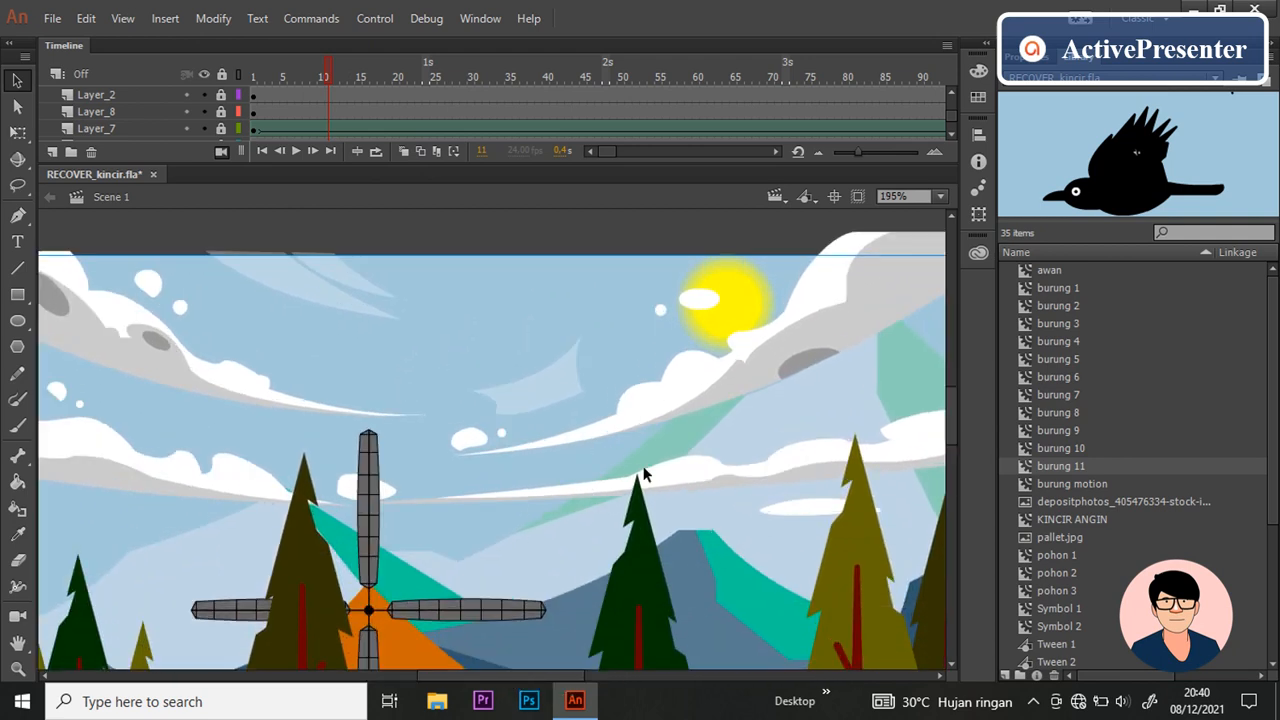
pyautogui.scroll(-1, 643, 475)
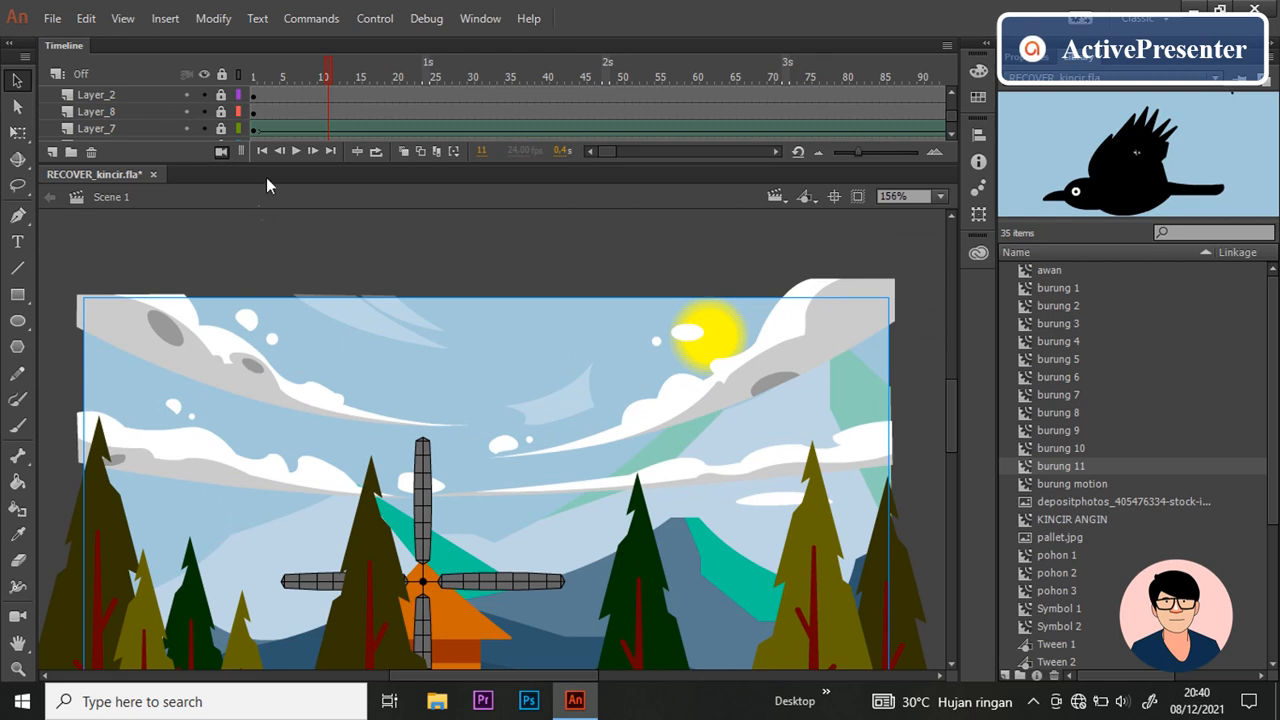
pyautogui.scroll(4, 287, 124)
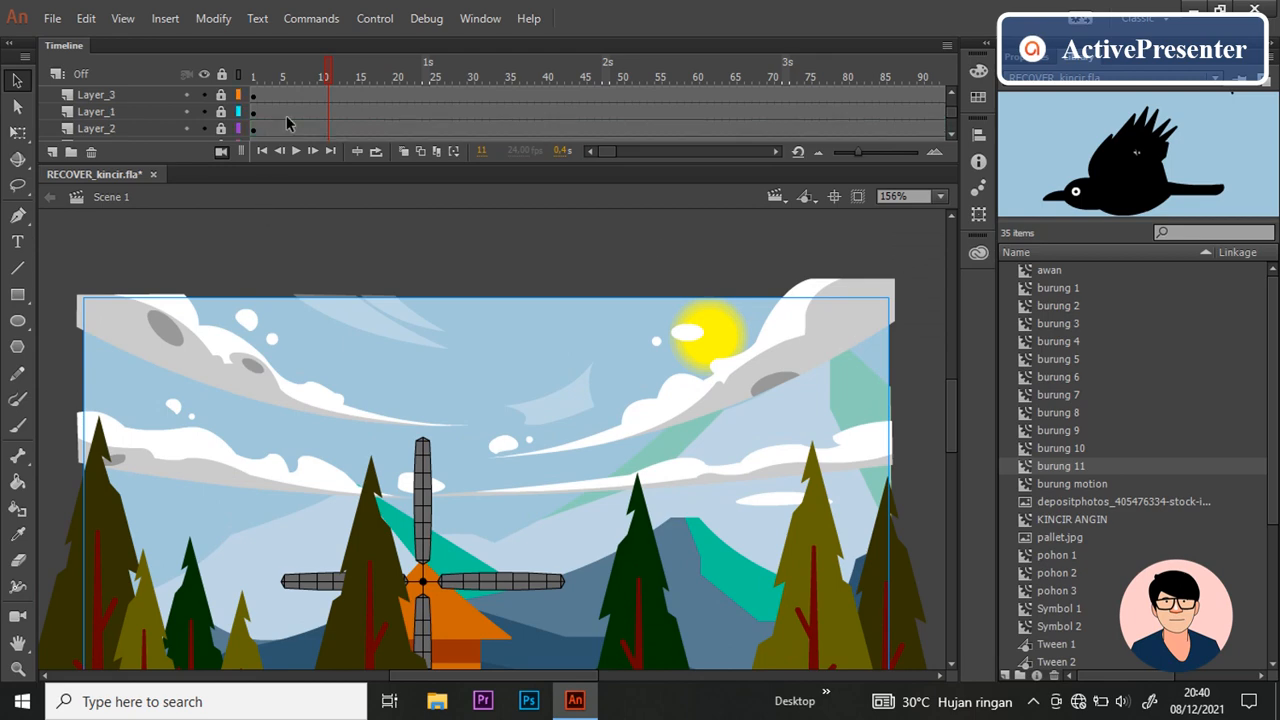
# Step: Insert a new layer above Layer_9 and add a classic motion guide to it
pyautogui.click(60, 150)
pyautogui.rightClick(127, 95)
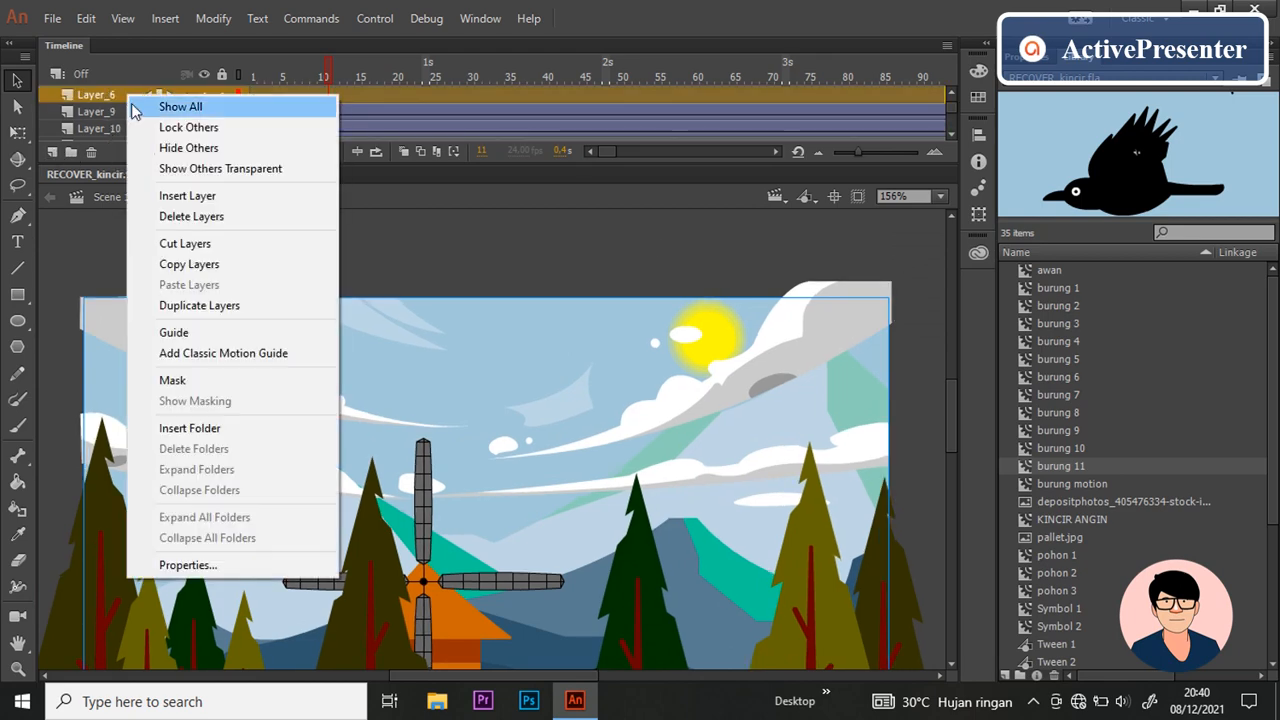
pyautogui.click(221, 360)
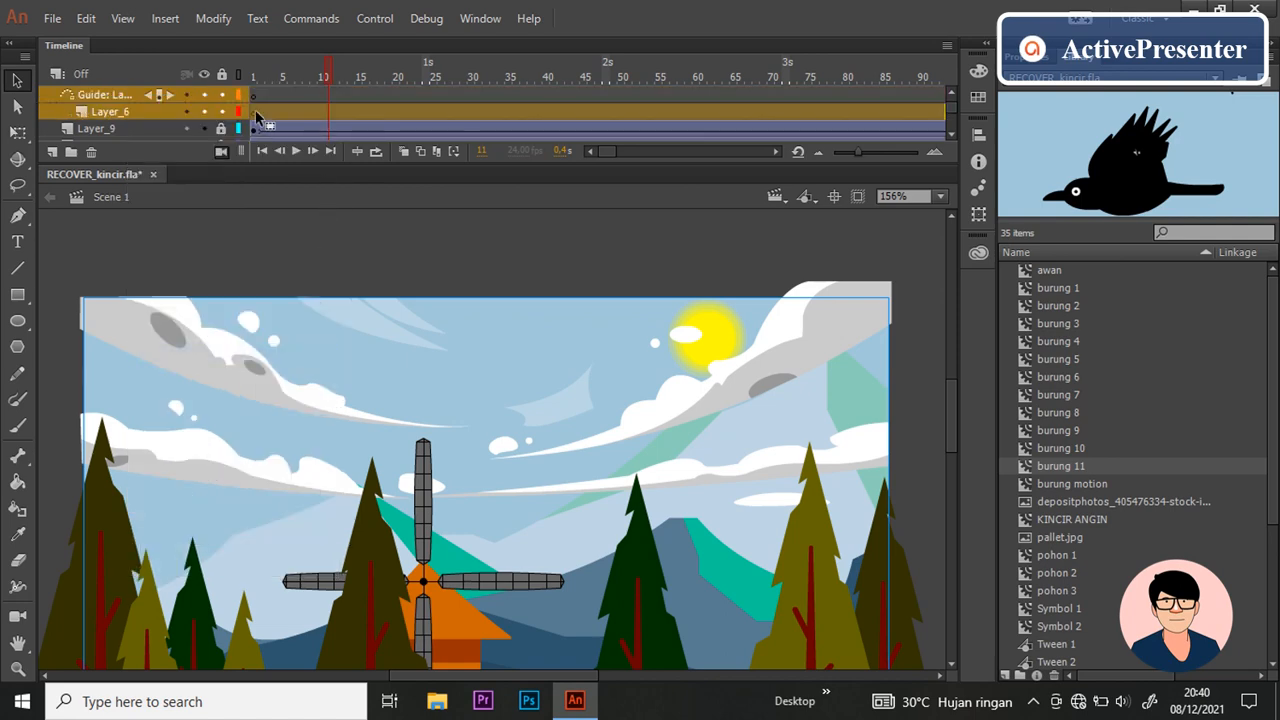
pyautogui.click(255, 113)
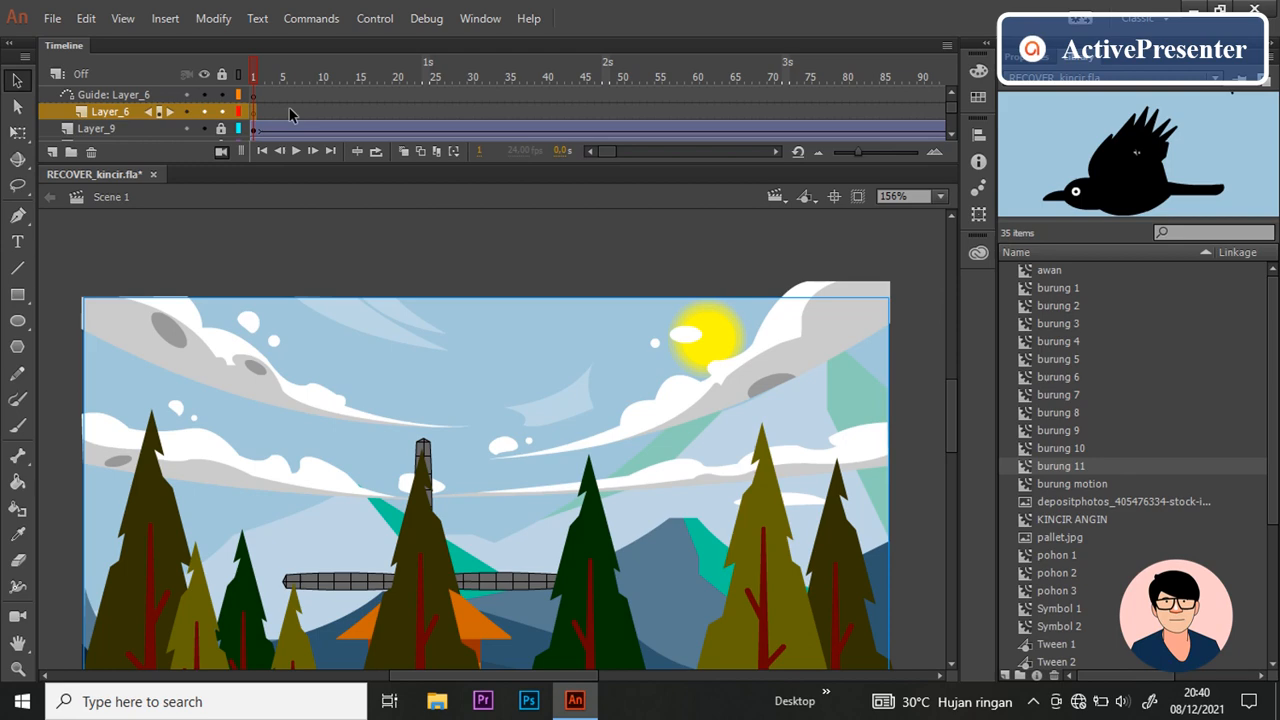
pyautogui.click(1087, 287)
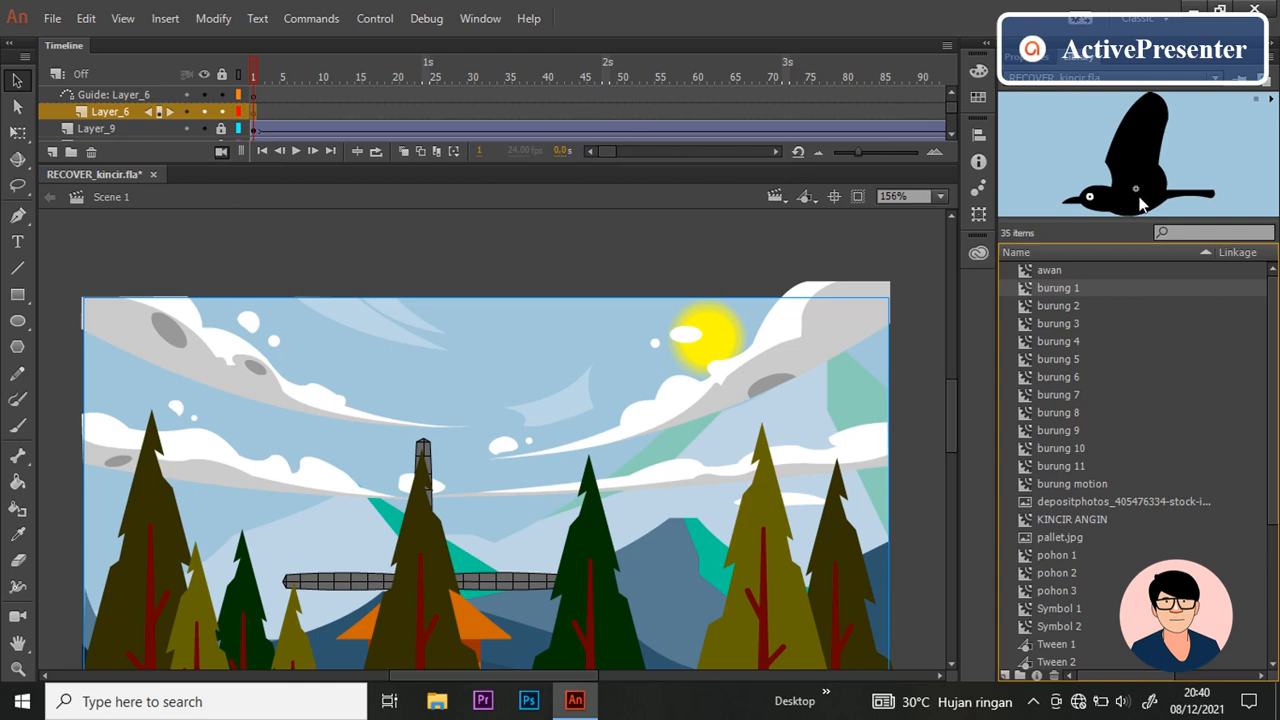
# Step: Draw a straight horizontal line across the full width of the stage on the guide layer and lock that layer
pyautogui.click(167, 97)
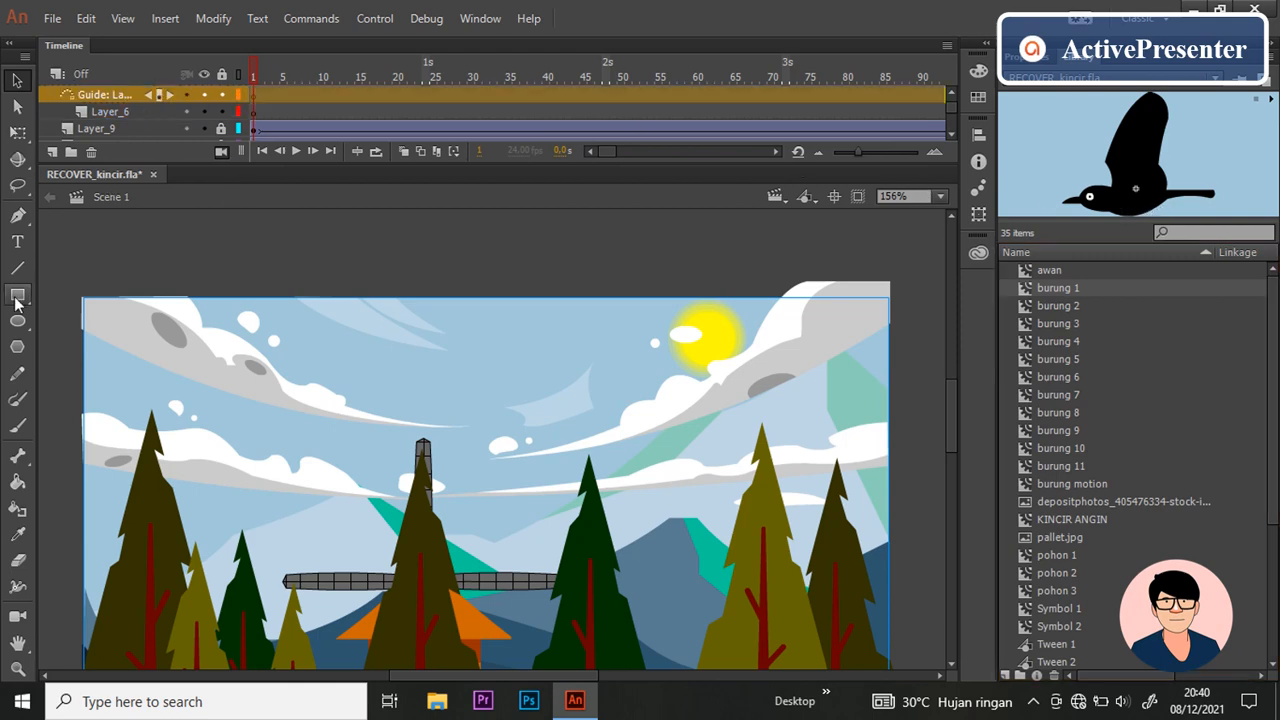
pyautogui.click(17, 268)
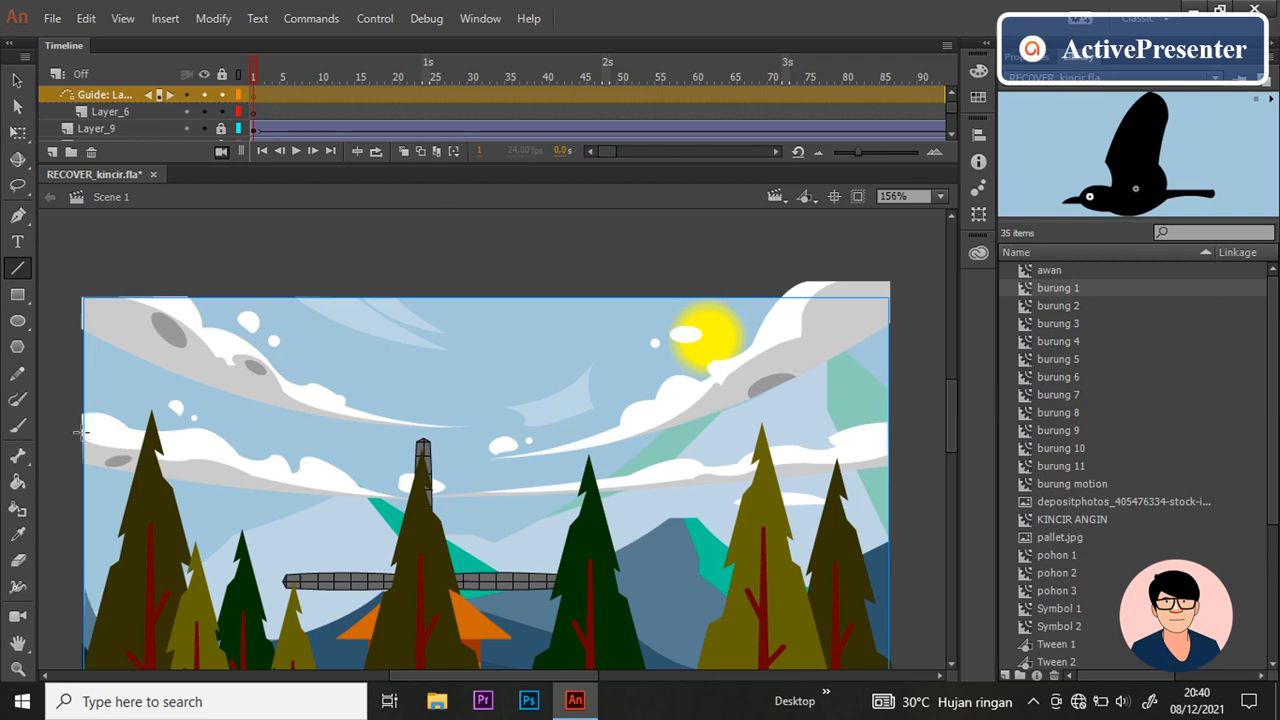
pyautogui.moveTo(80, 433); pyautogui.dragTo(945, 488)
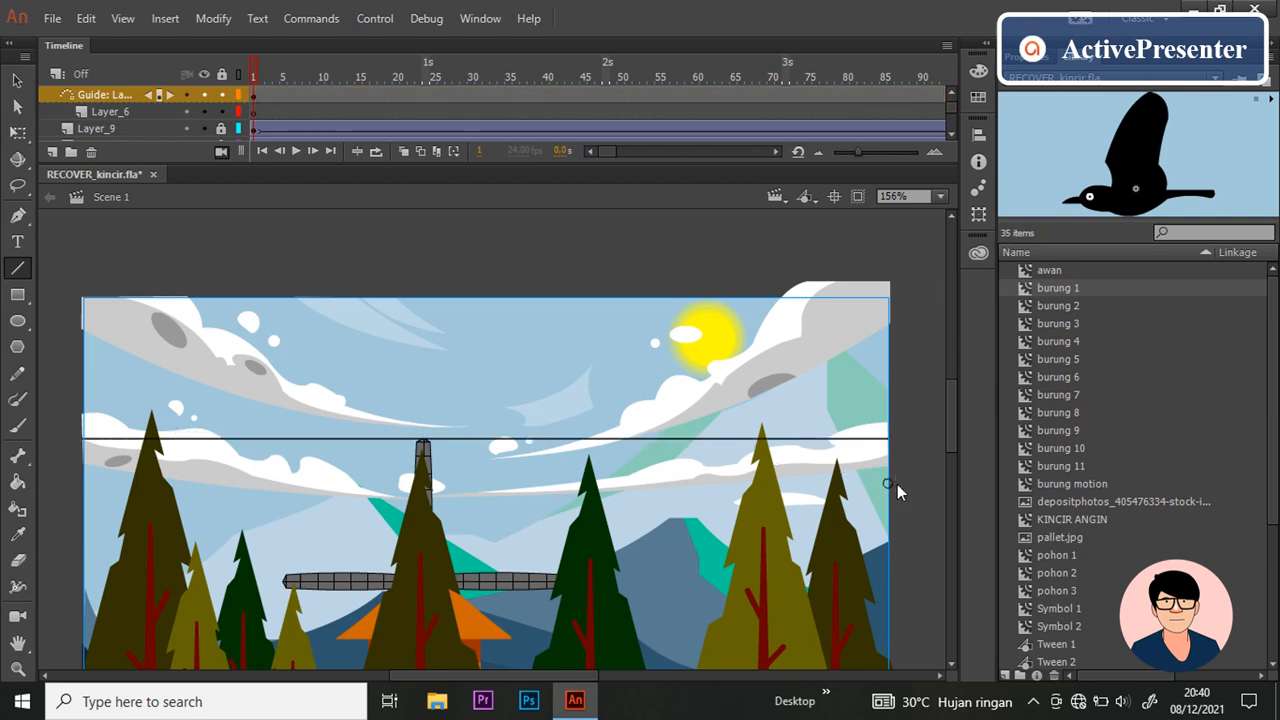
pyautogui.press('v')
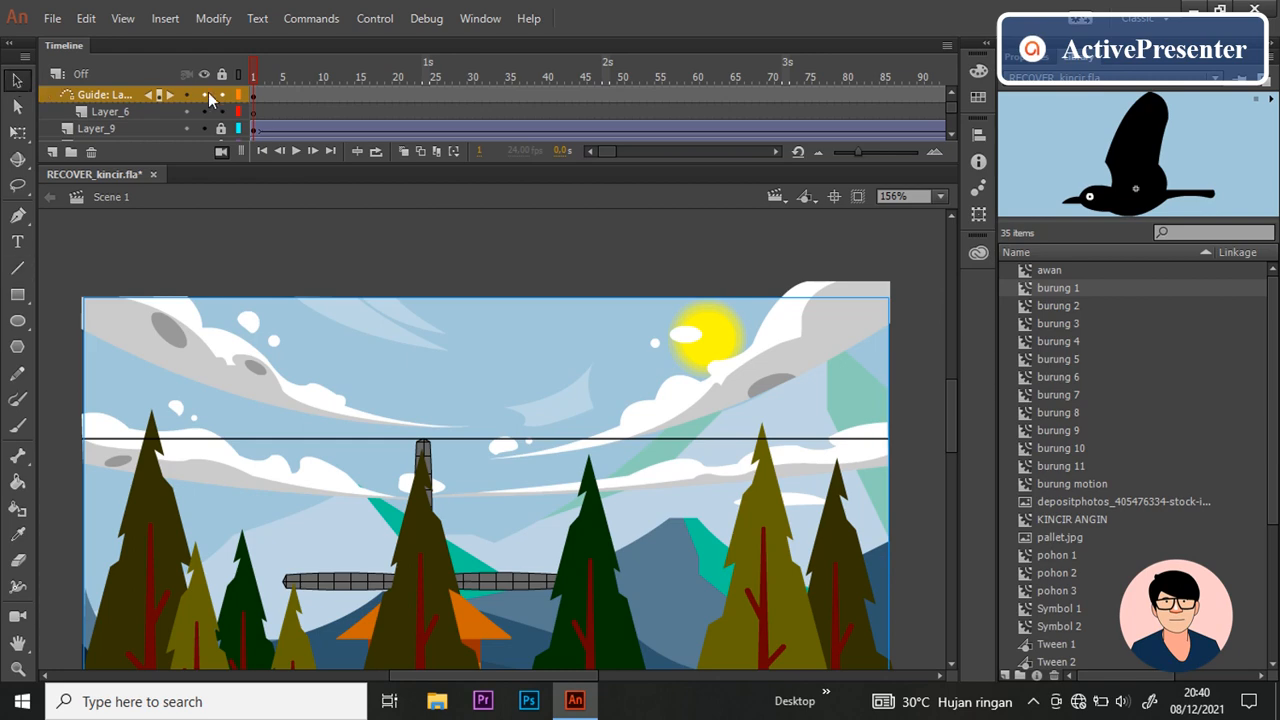
# Step: Place a burung motion instance on Layer_6 at frame 1, scaled down to a small bird at the right end of the line
pyautogui.click(323, 113)
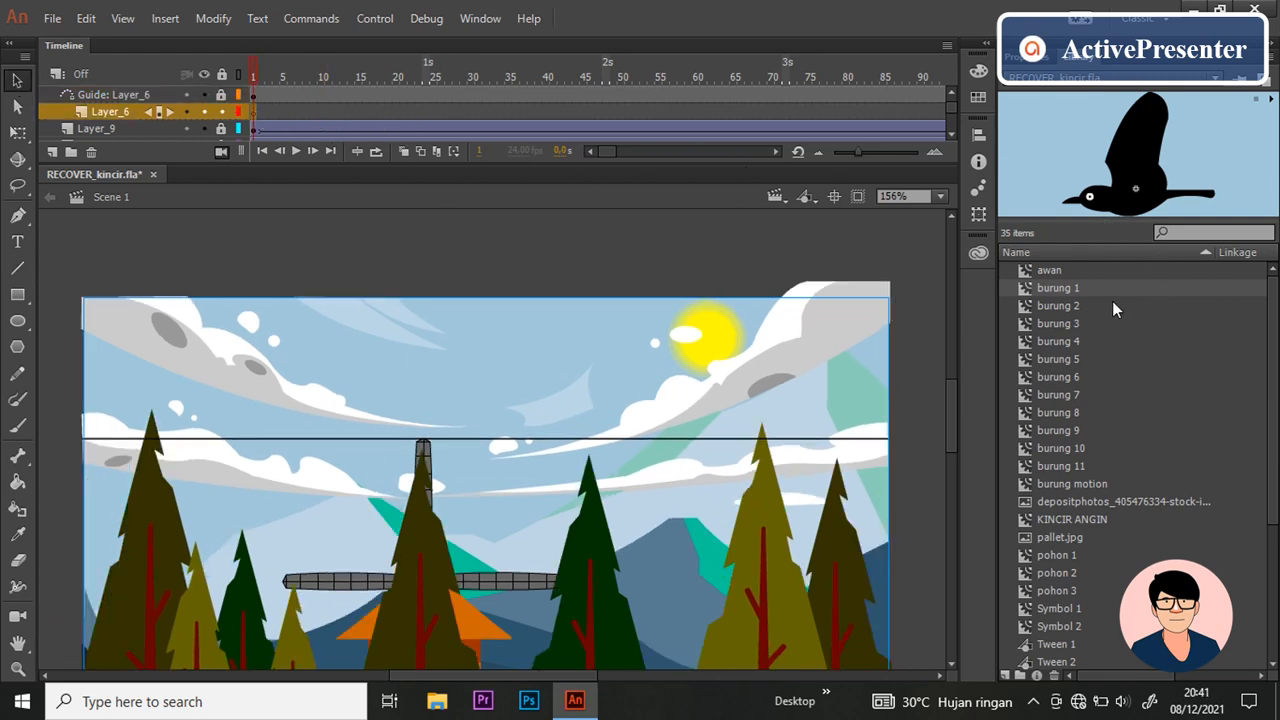
pyautogui.click(1105, 486)
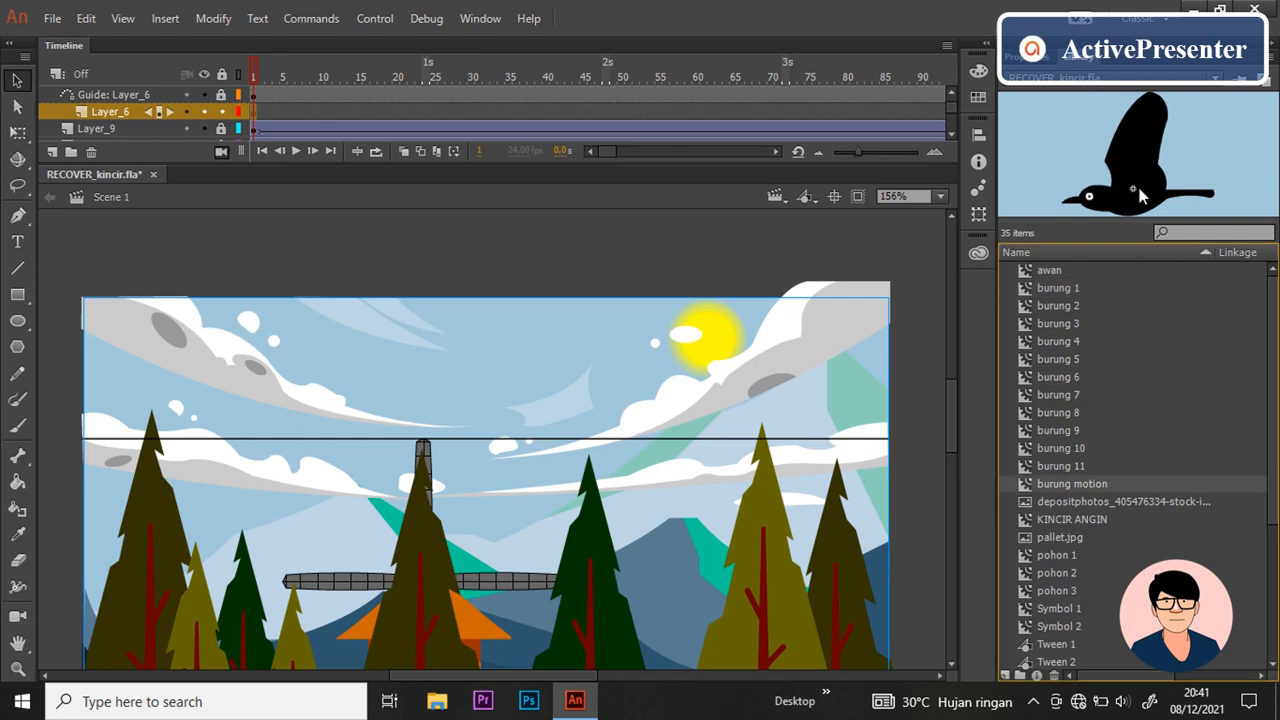
pyautogui.moveTo(1140, 195); pyautogui.dragTo(686, 410)
pyautogui.press('q')
pyautogui.hscroll(3, 860, 515)
pyautogui.scroll(5, 772, 438)
pyautogui.scroll(-4, 755, 414)
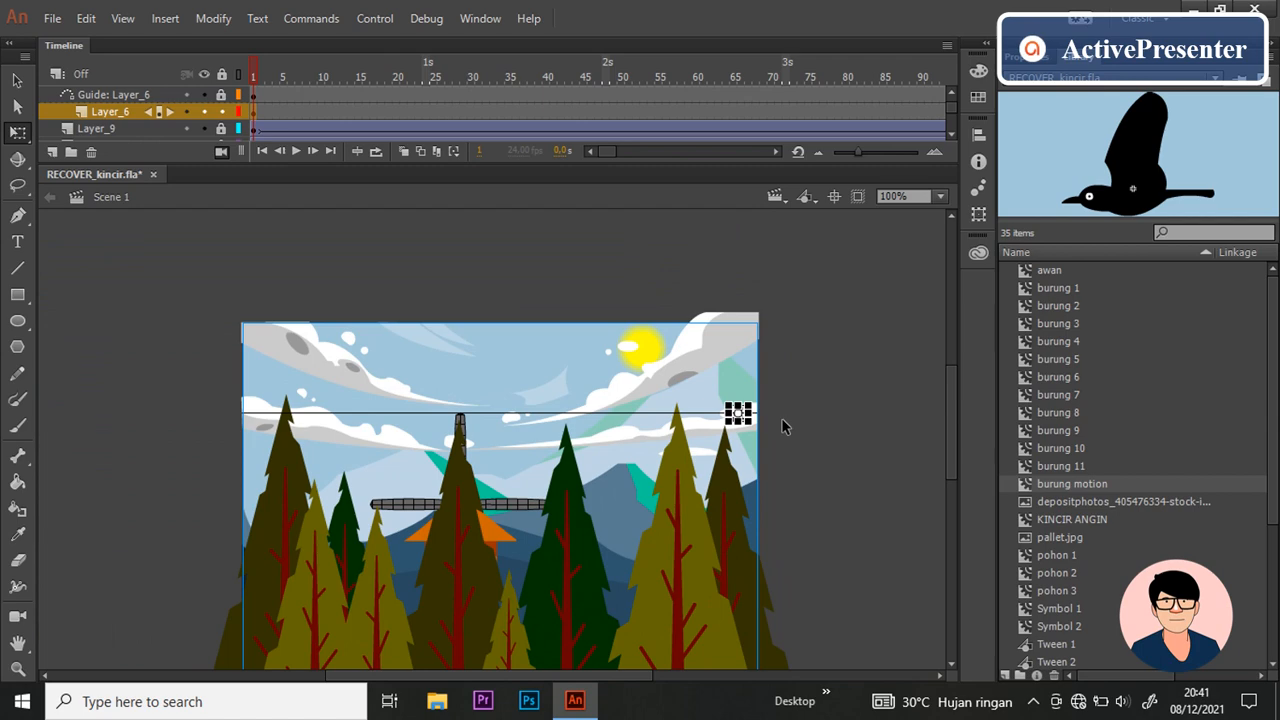
pyautogui.scroll(3, 783, 427)
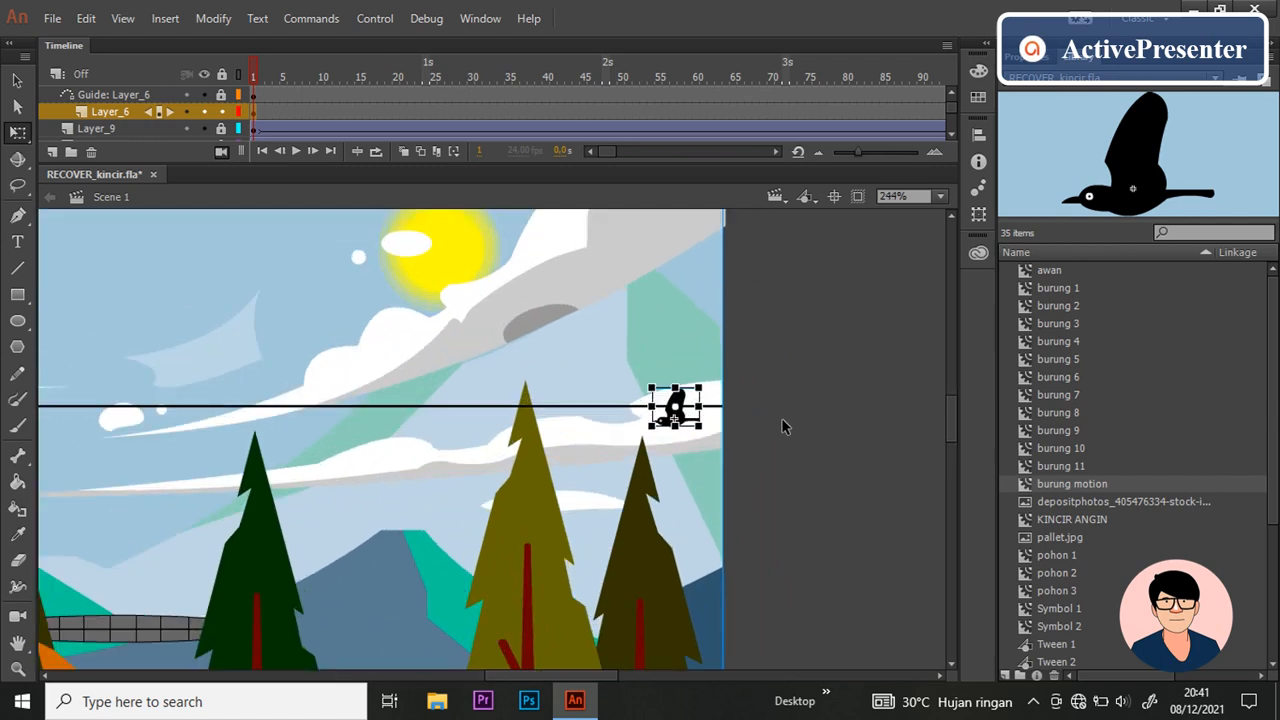
# Step: Remove the horizontal line from the guide layer, keeping the layer itself
pyautogui.click(158, 95)
pyautogui.click(92, 152)
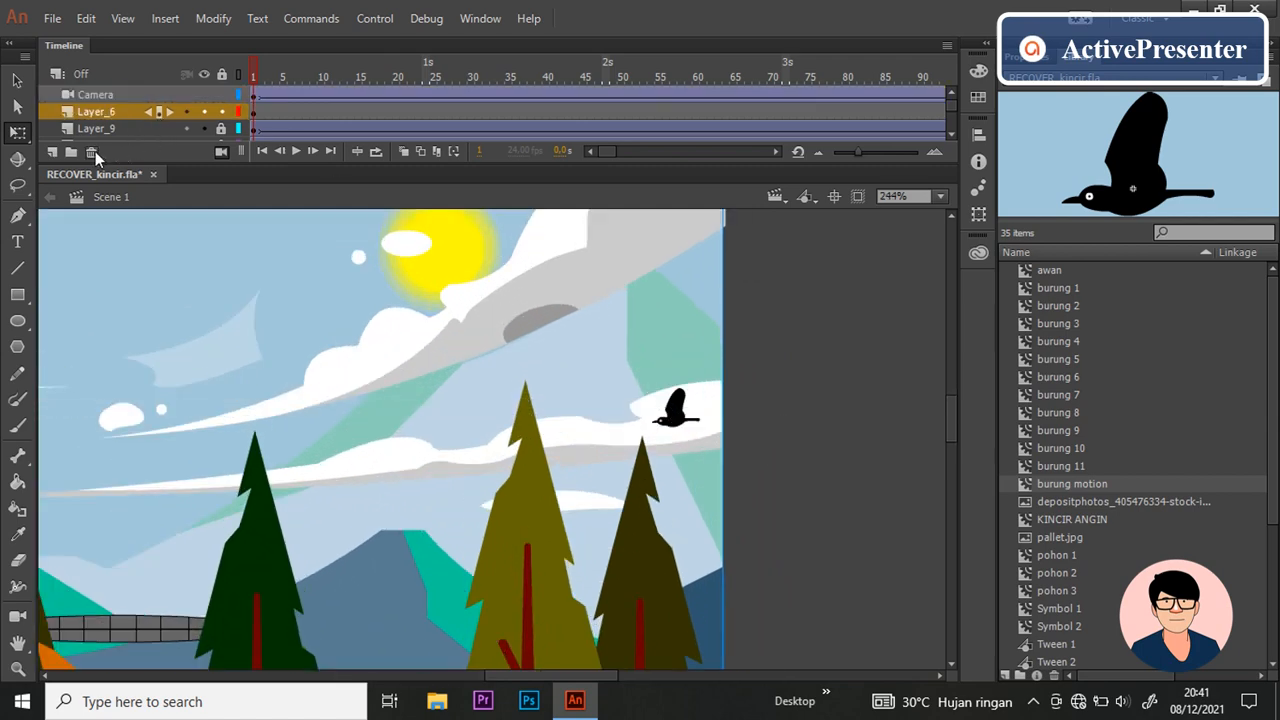
pyautogui.hotkey('ctrl', 'z')
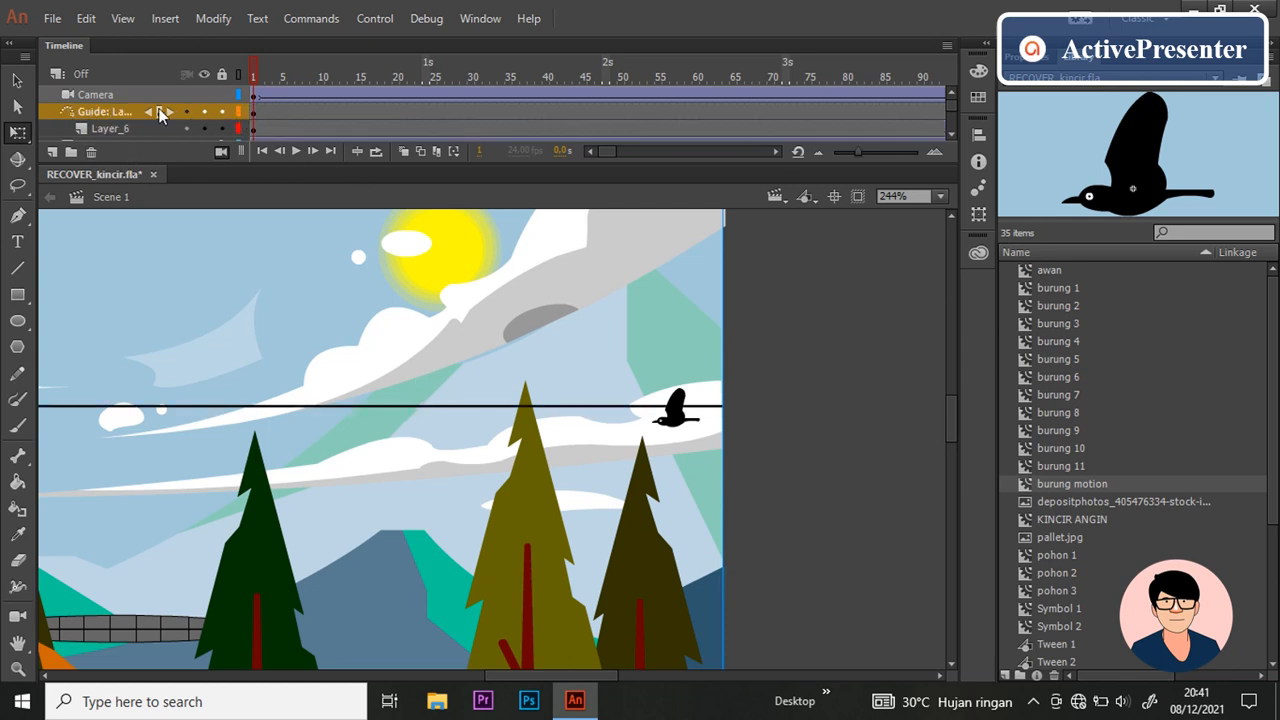
pyautogui.click(370, 407)
pyautogui.press('Delete')
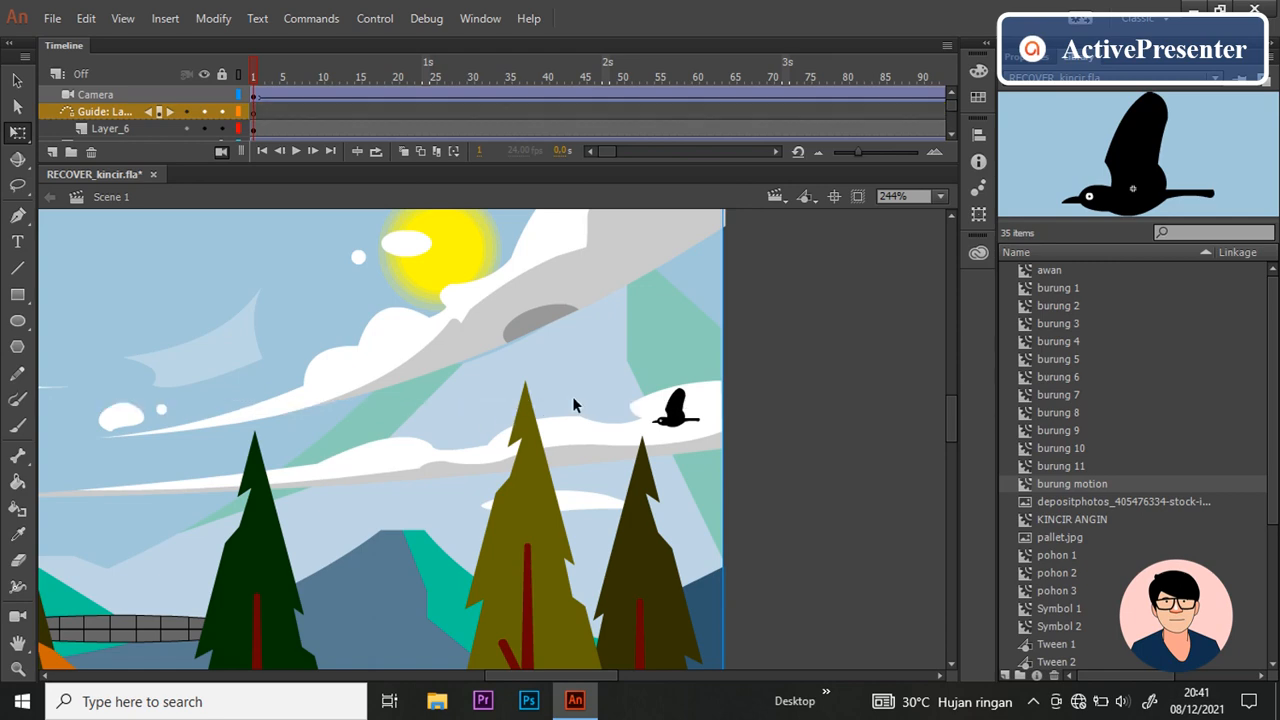
pyautogui.scroll(-3, 740, 390)
pyautogui.scroll(1, 515, 465)
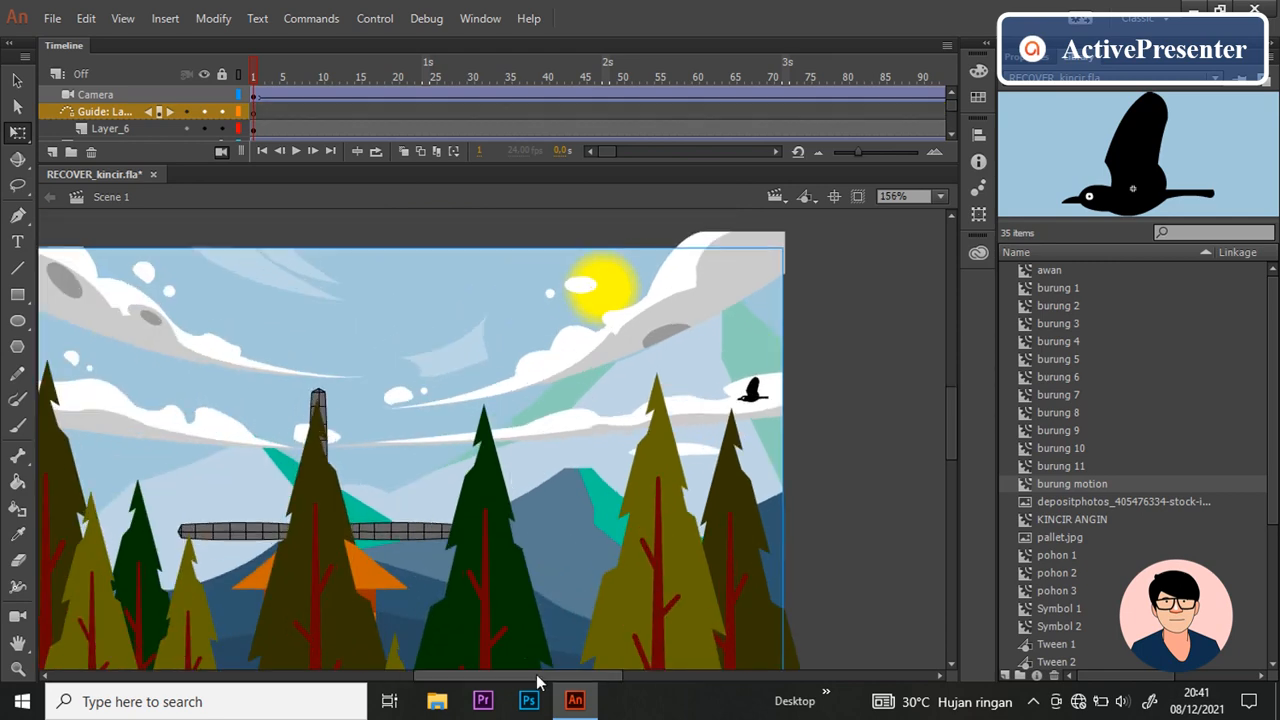
pyautogui.moveTo(536, 676); pyautogui.dragTo(516, 677)
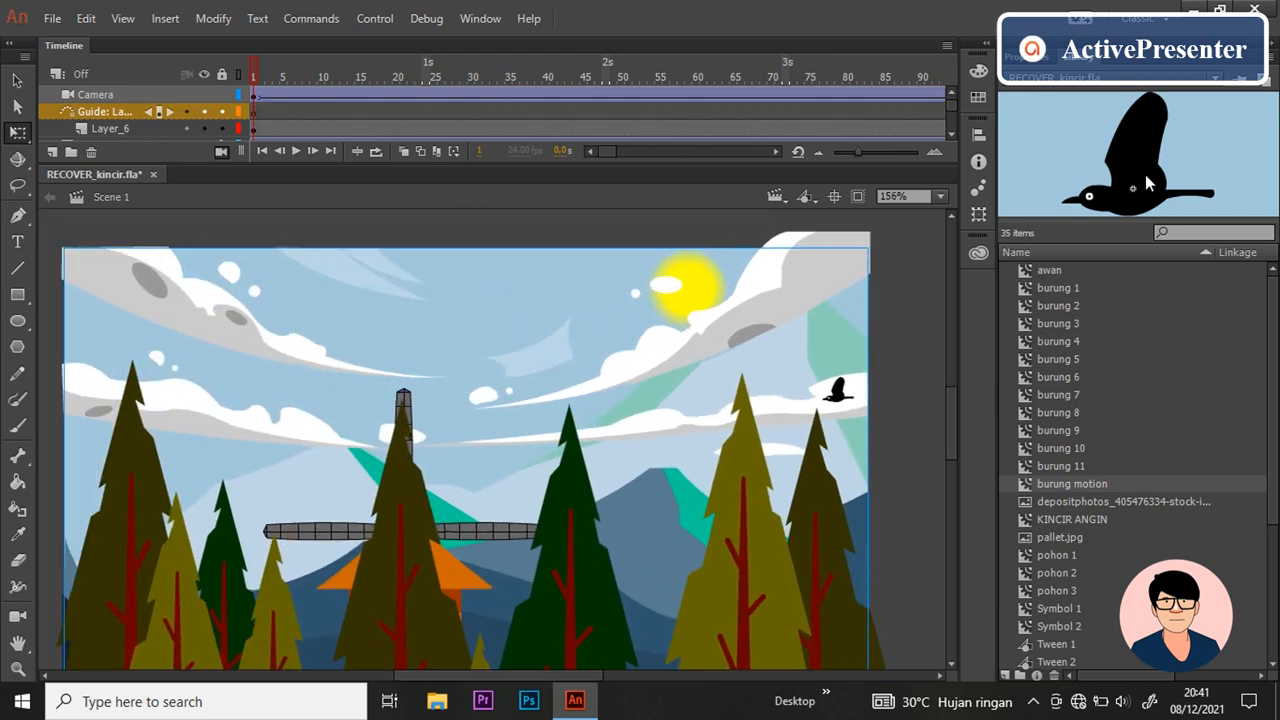
pyautogui.moveTo(766, 407); pyautogui.dragTo(816, 448)
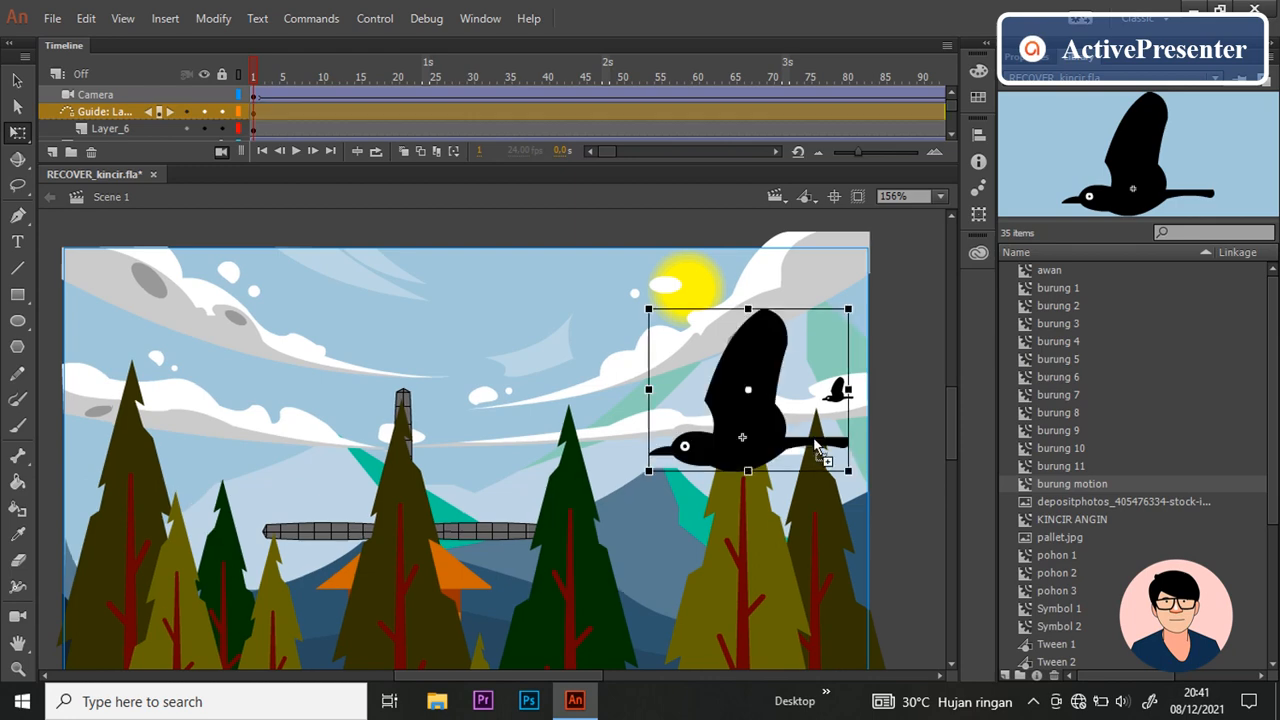
pyautogui.hotkey('ctrl', 'z')
# Step: Duplicate the small bird on Layer_6 and place the copy directly below it
pyautogui.click(842, 392)
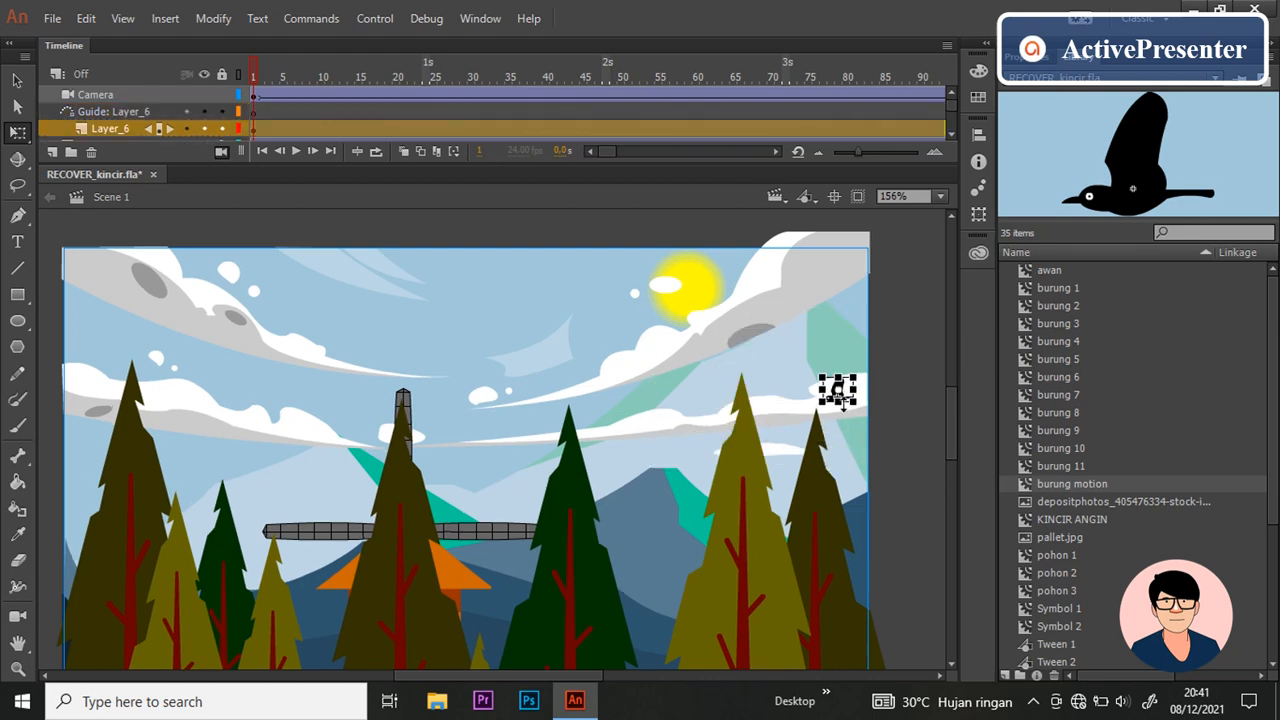
pyautogui.scroll(5, 858, 422)
pyautogui.scroll(3, 860, 428)
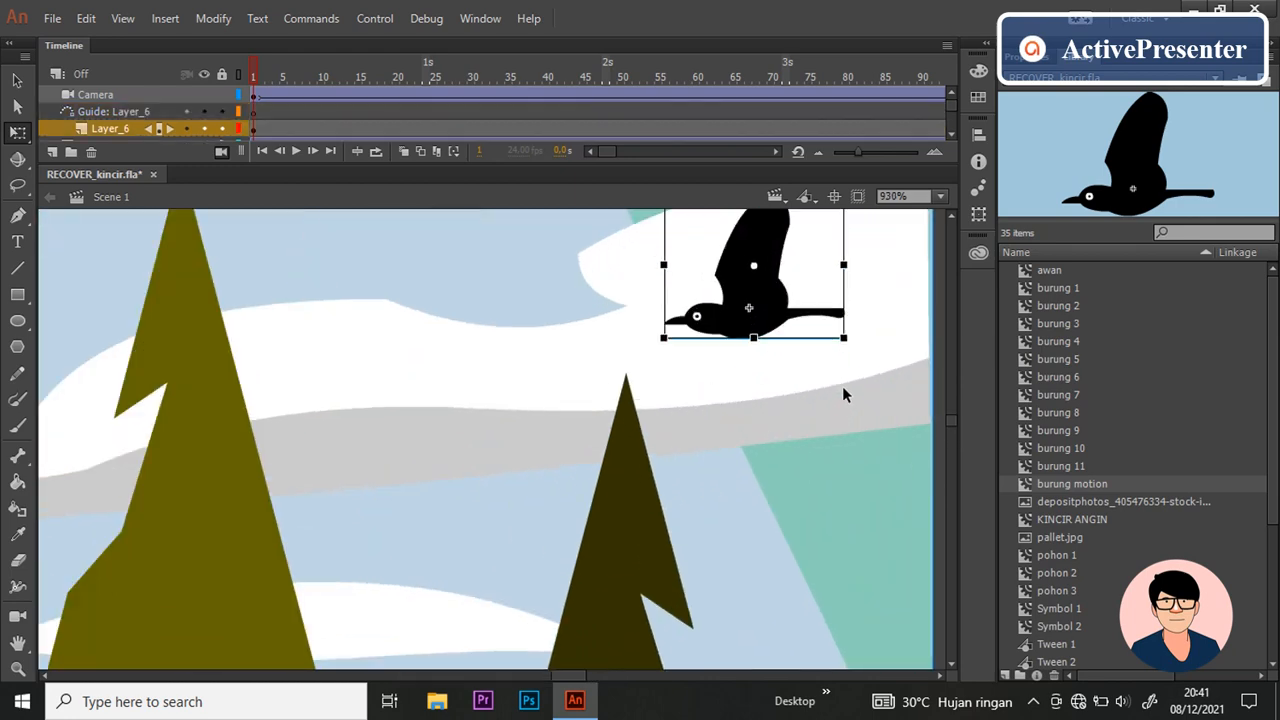
pyautogui.hotkey('ctrl', 'v')
pyautogui.moveTo(523, 494); pyautogui.dragTo(761, 503)
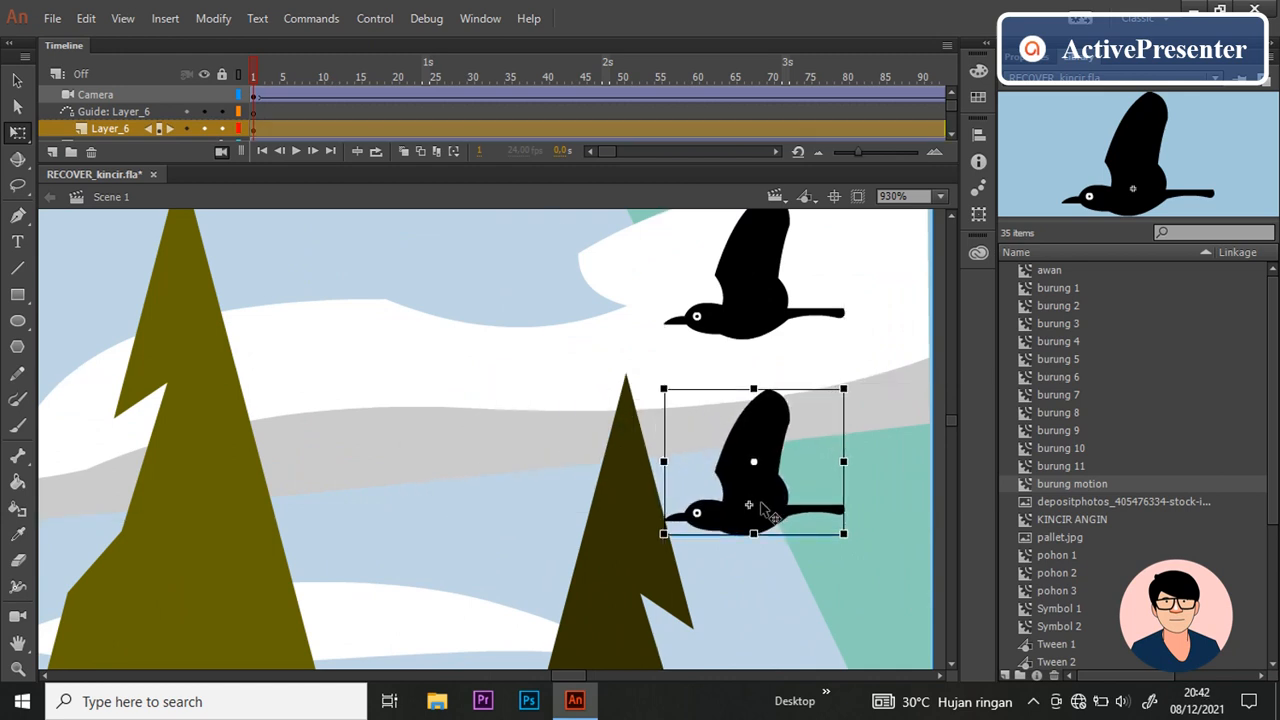
# Step: Paste another copy of the bird and place it below the second one to form a column of three
pyautogui.hotkey('ctrl', 'v')
pyautogui.scroll(-1, 783, 478)
pyautogui.scroll(-1, 782, 476)
pyautogui.scroll(-1, 781, 481)
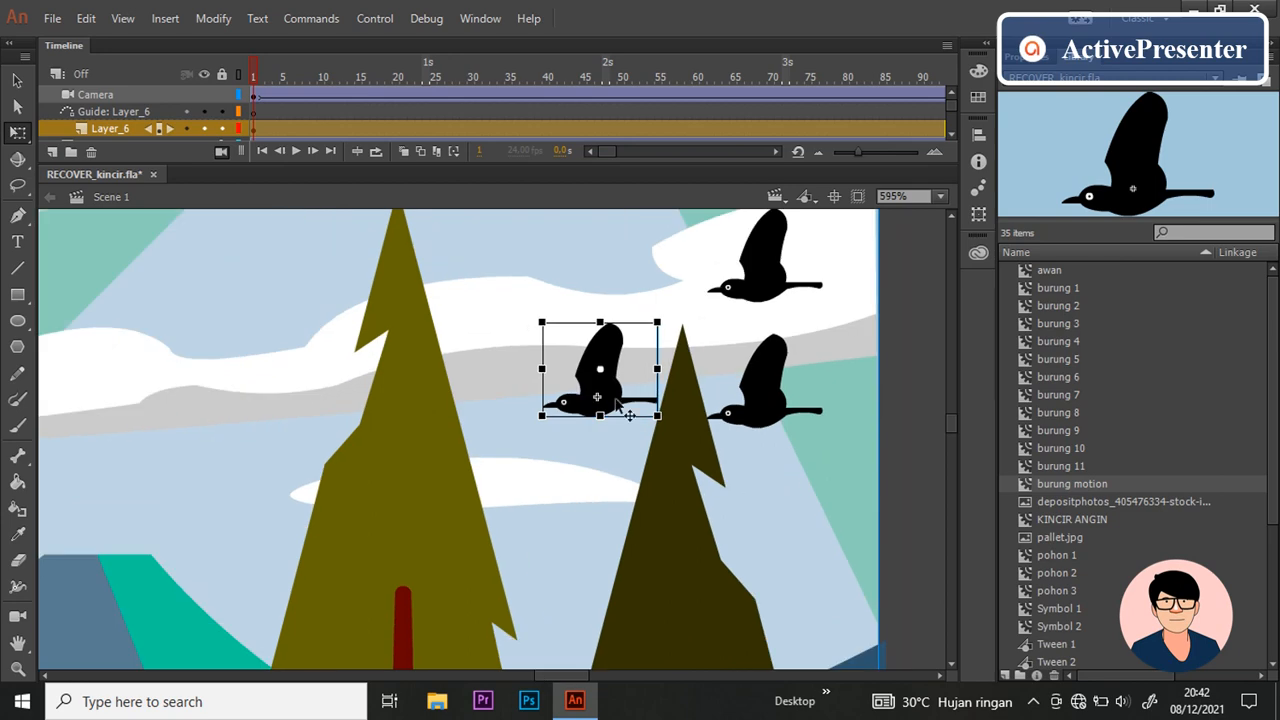
pyautogui.moveTo(618, 400); pyautogui.dragTo(786, 540)
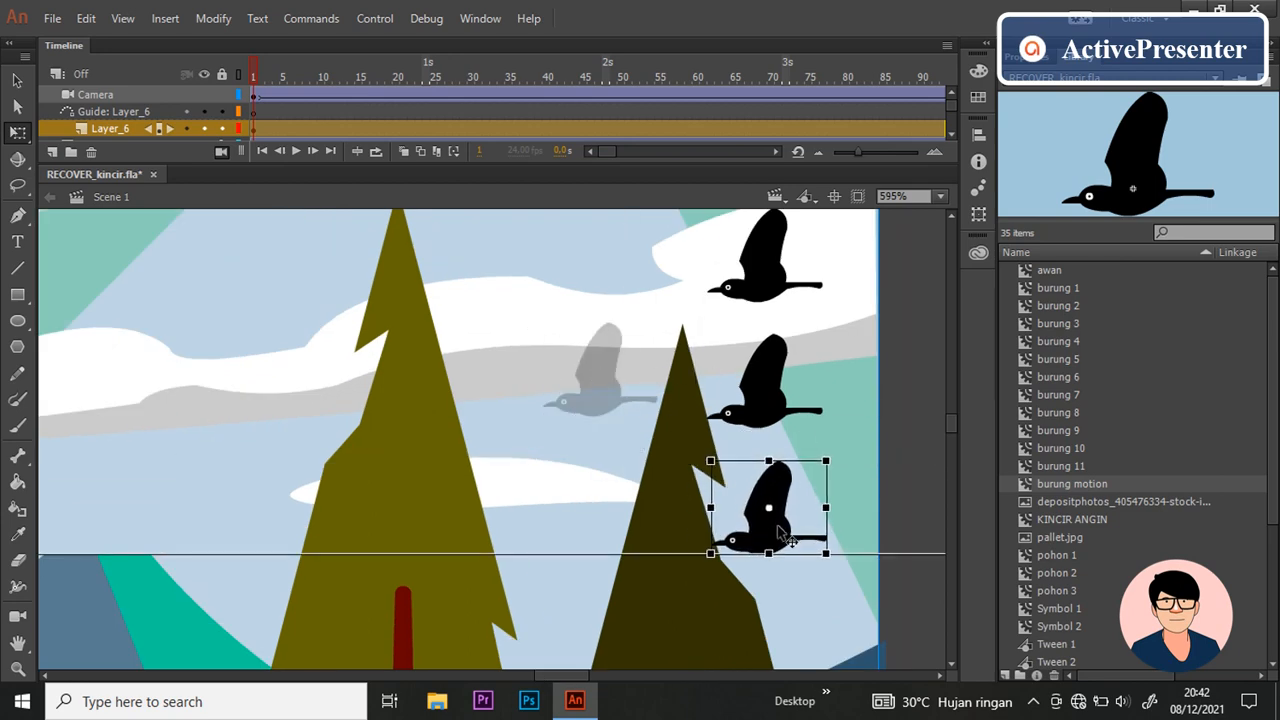
# Step: Select all three birds on Layer_6 and scale them down together
pyautogui.scroll(-5, 850, 528)
pyautogui.scroll(4, 858, 528)
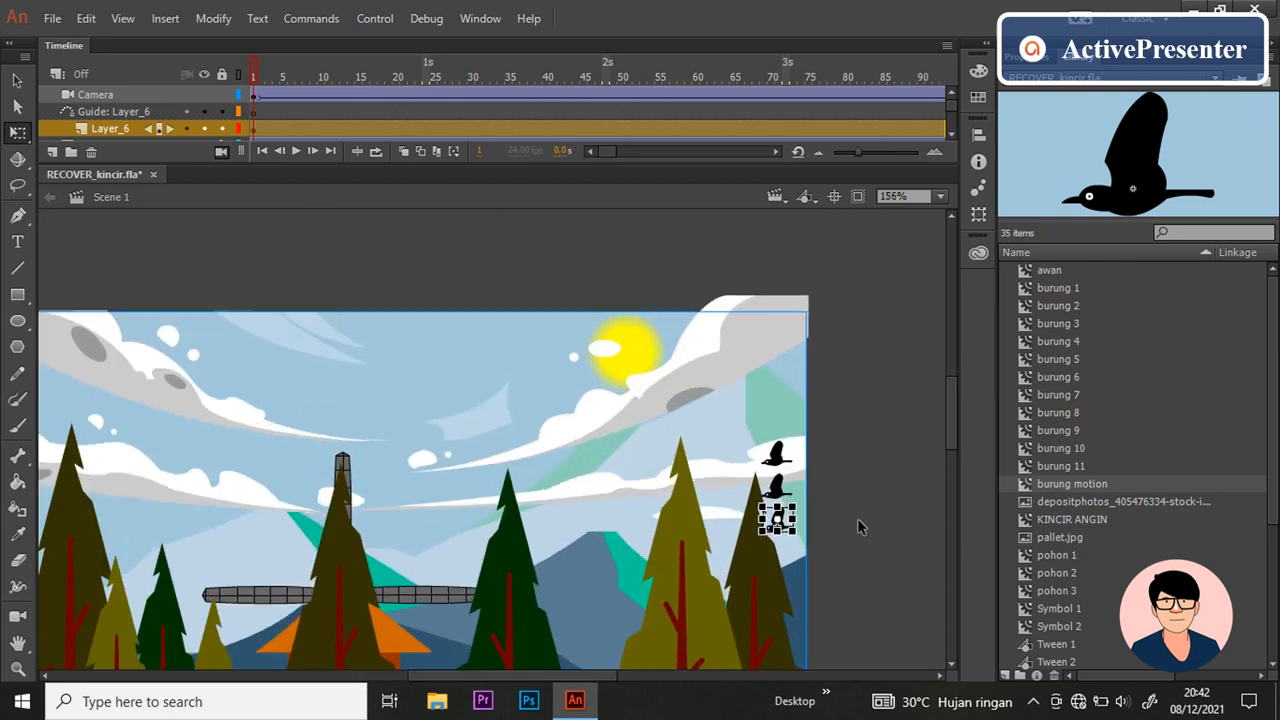
pyautogui.click(739, 442)
pyautogui.keyDown('shift'); pyautogui.click(750, 415); pyautogui.keyUp('shift')
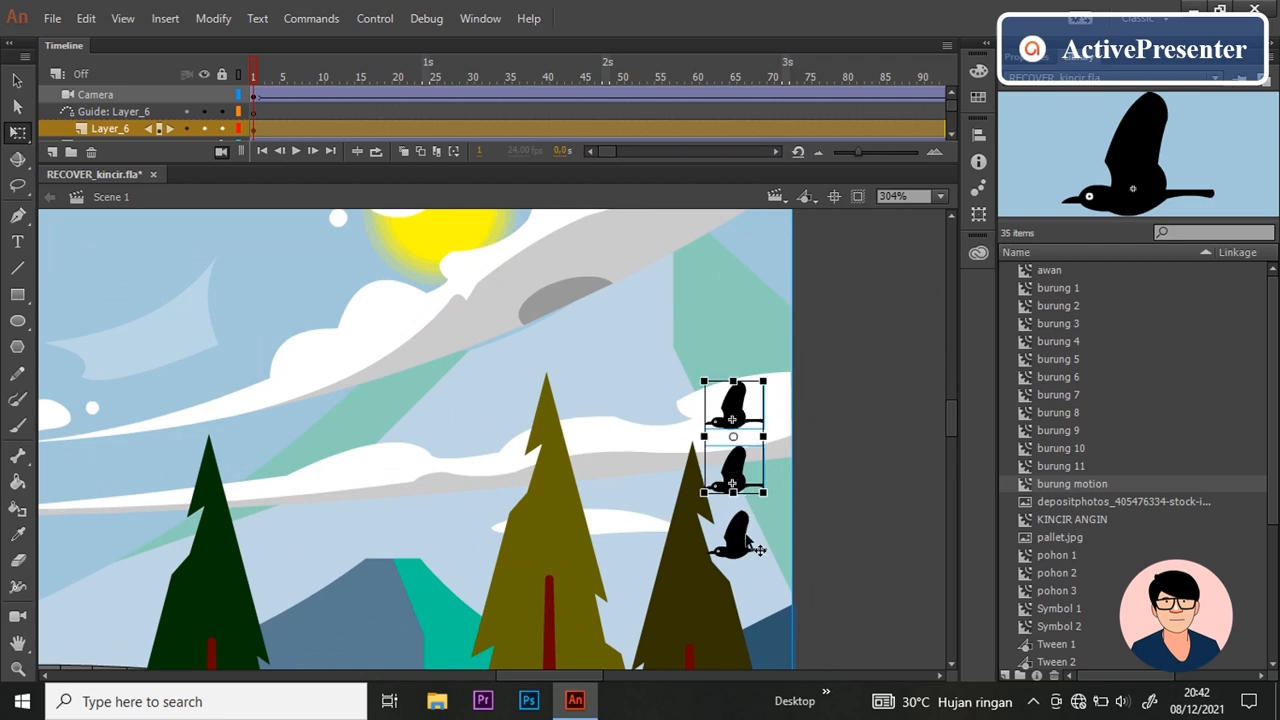
pyautogui.keyDown('shift'); pyautogui.click(752, 545); pyautogui.keyUp('shift')
pyautogui.scroll(2, 780, 556)
pyautogui.moveTo(762, 569); pyautogui.dragTo(747, 528)
pyautogui.click(867, 480)
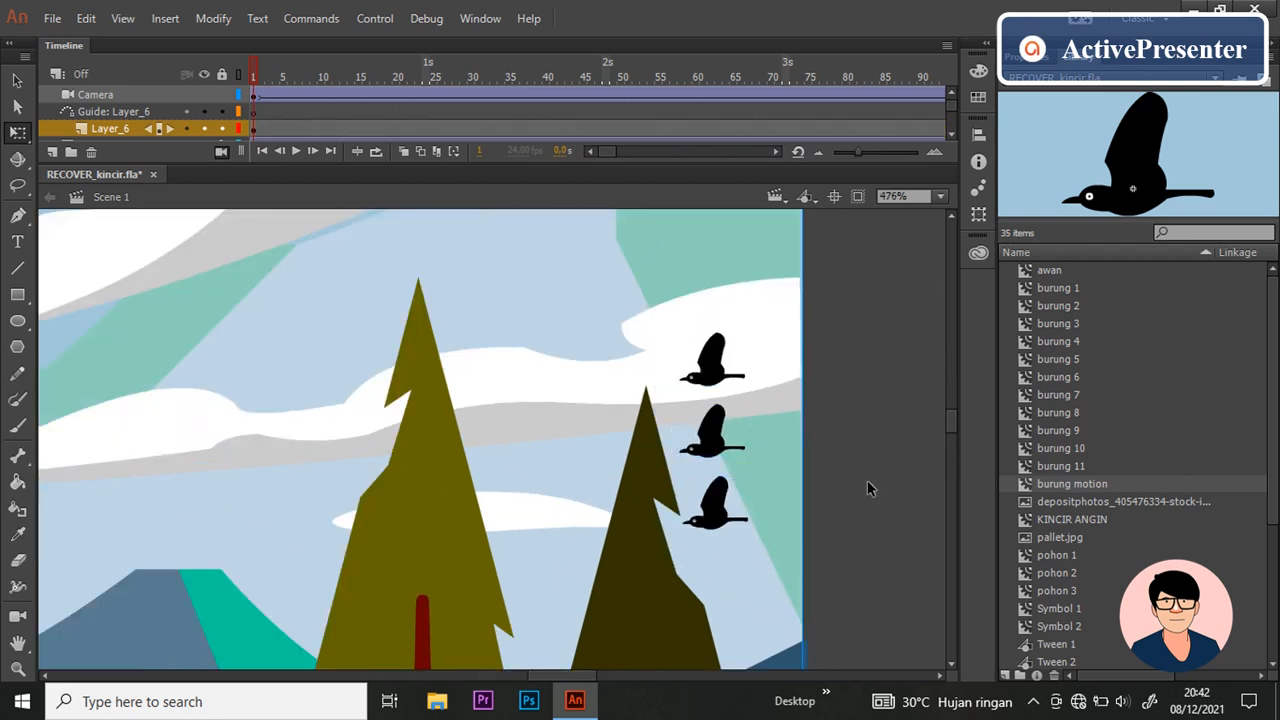
# Step: Copy the lowest bird on Layer_6 and place the copy directly beneath it to make a column of four
pyautogui.scroll(2, 734, 463)
pyautogui.click(716, 525)
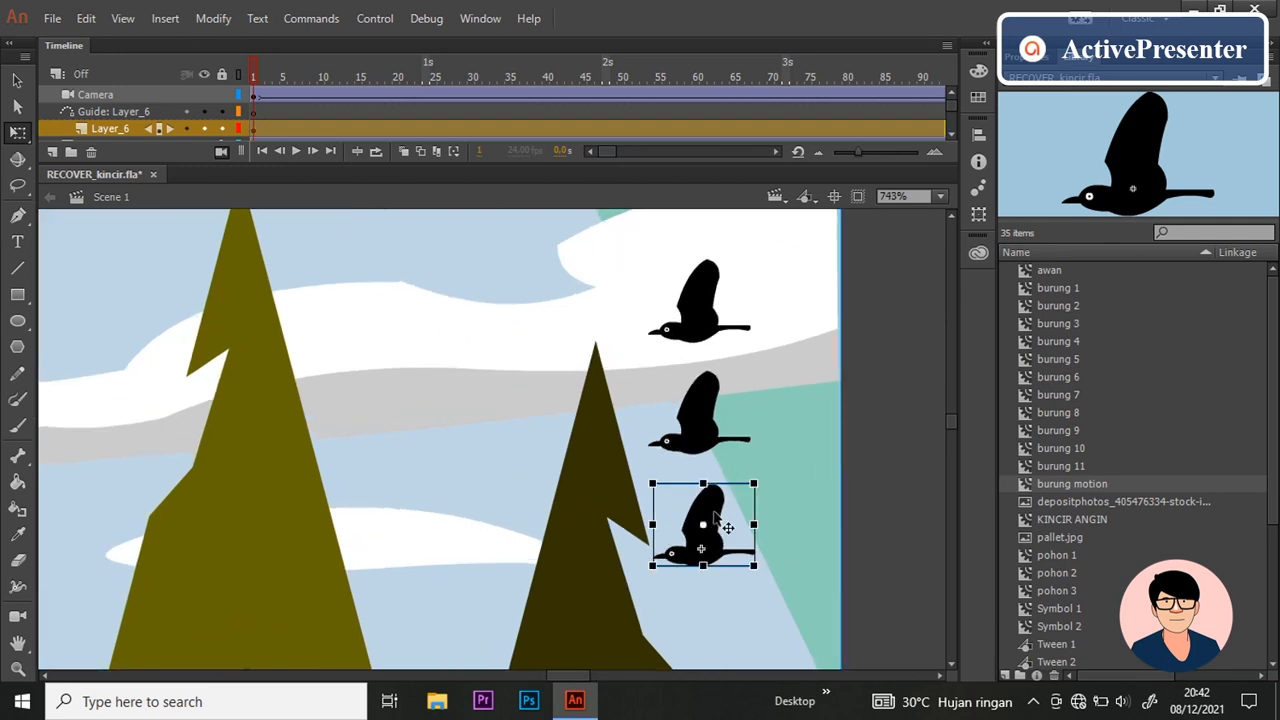
pyautogui.scroll(-3, 720, 449)
pyautogui.hotkey('ctrl', 'c')
pyautogui.hotkey('ctrl', 'v')
pyautogui.scroll(2, 741, 360)
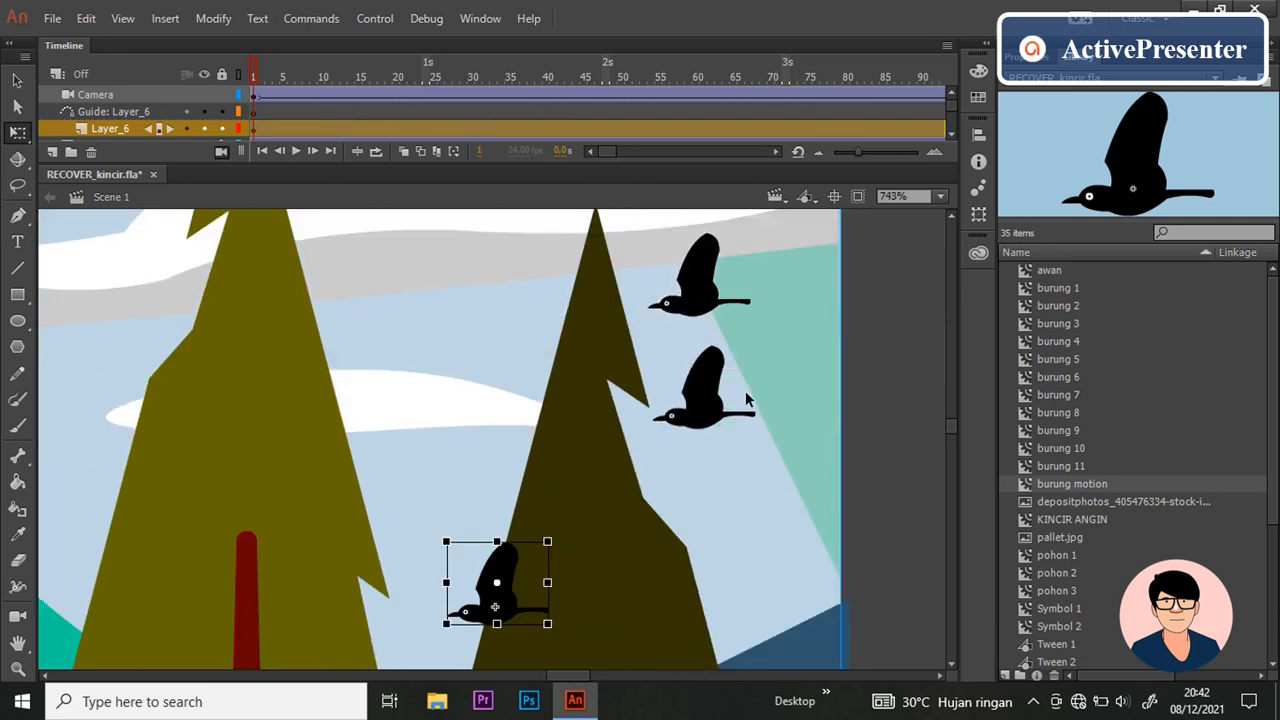
pyautogui.moveTo(520, 585); pyautogui.dragTo(726, 516)
pyautogui.scroll(-3, 745, 504)
pyautogui.scroll(1, 724, 521)
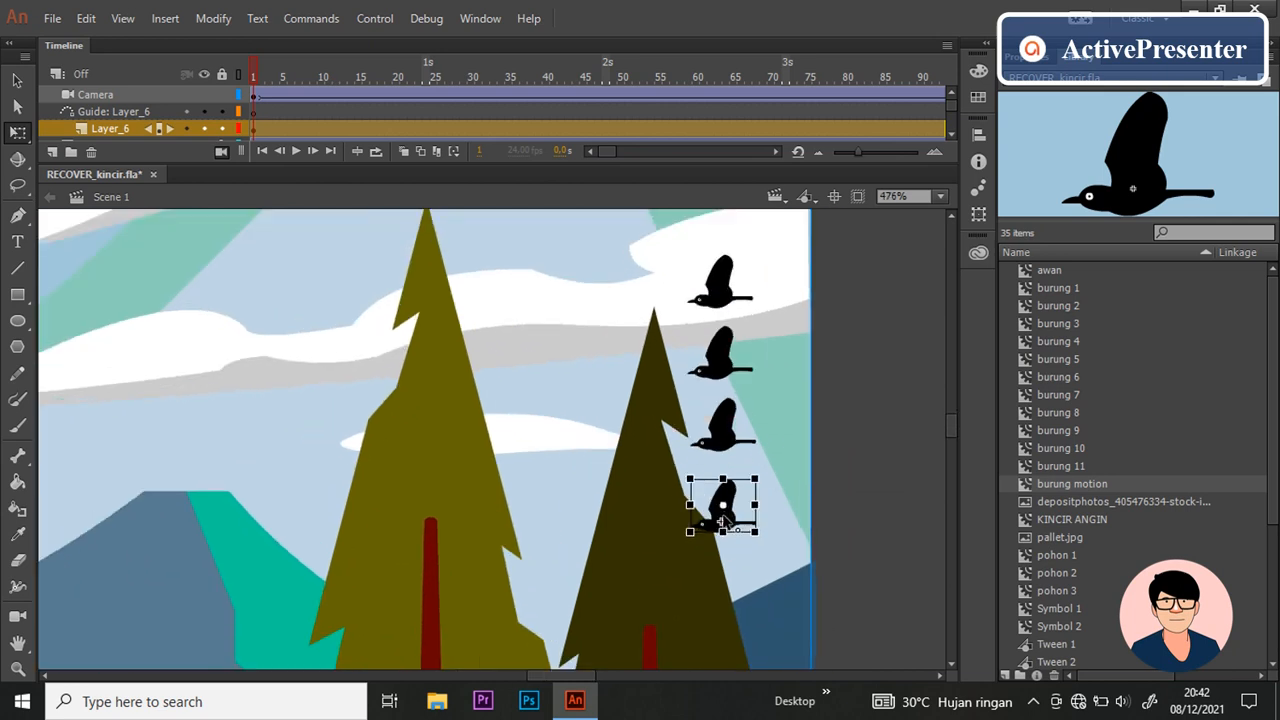
pyautogui.moveTo(745, 536); pyautogui.dragTo(745, 539)
# Step: Duplicate the four-bird column and place the copy ahead of the original, offset slightly lower
pyautogui.moveTo(796, 262); pyautogui.dragTo(687, 564)
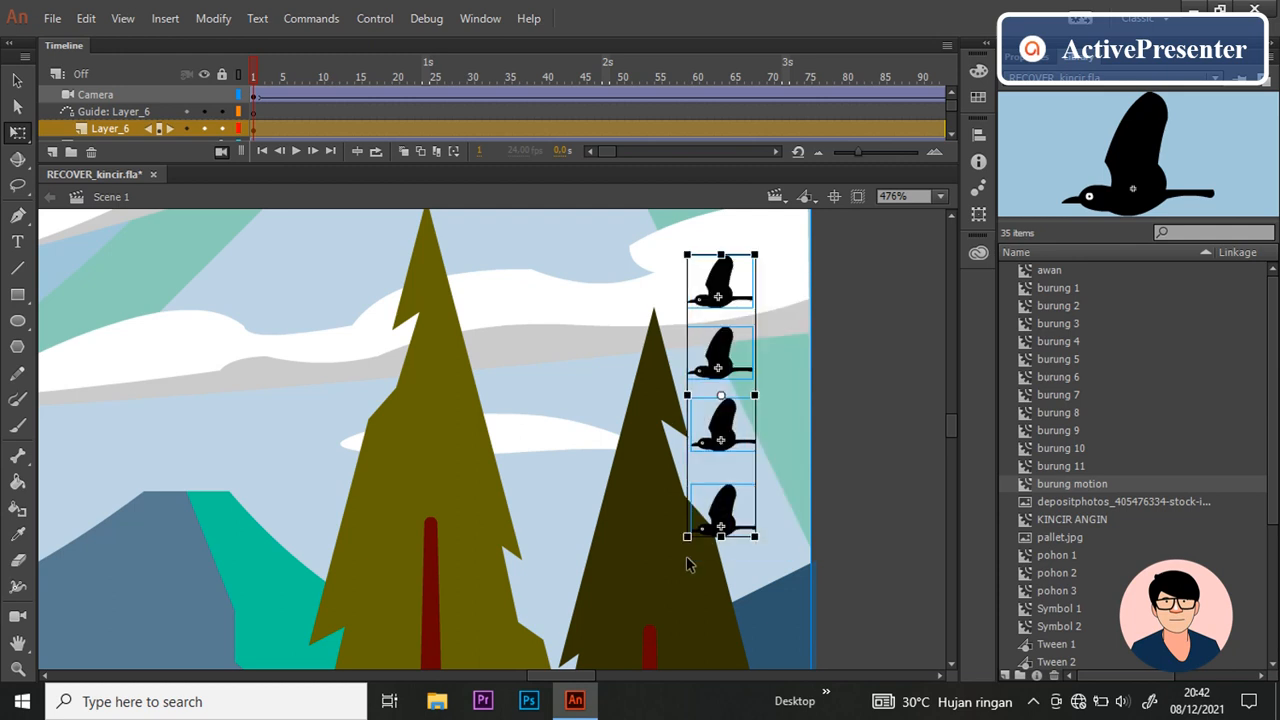
pyautogui.hotkey('ctrl', 'c')
pyautogui.hotkey('ctrl', 'v')
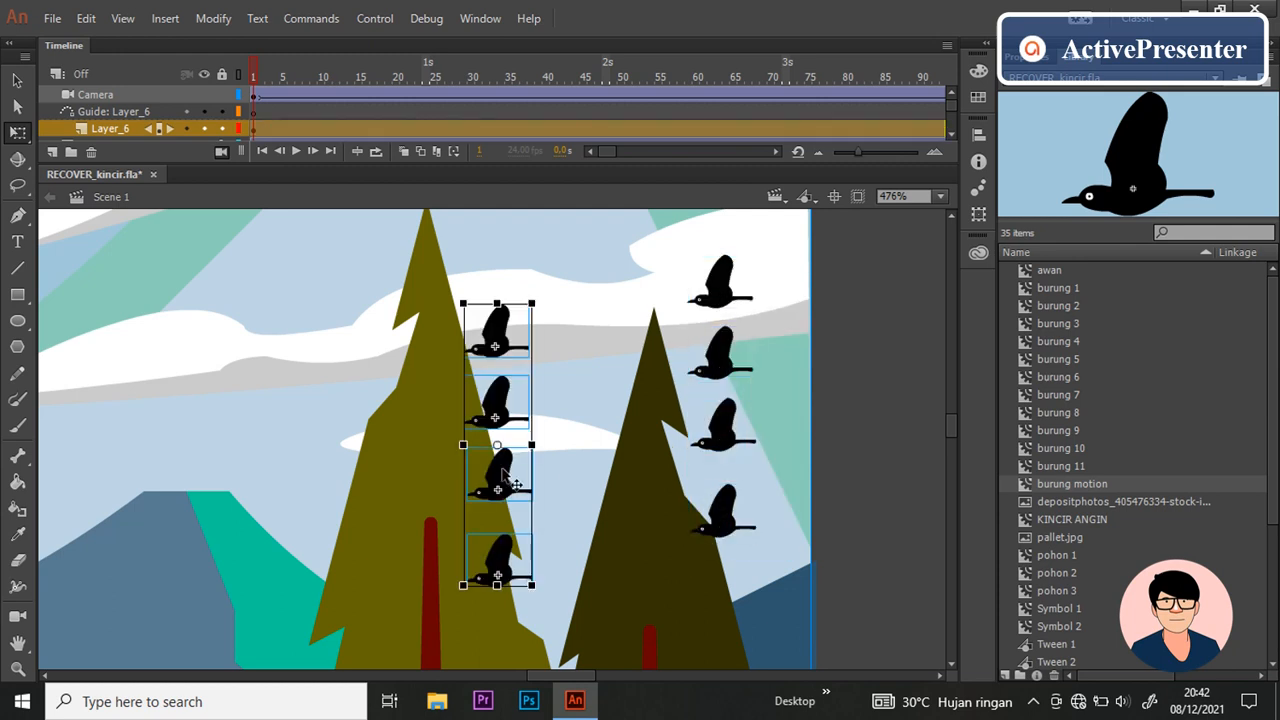
pyautogui.moveTo(520, 470); pyautogui.dragTo(660, 568)
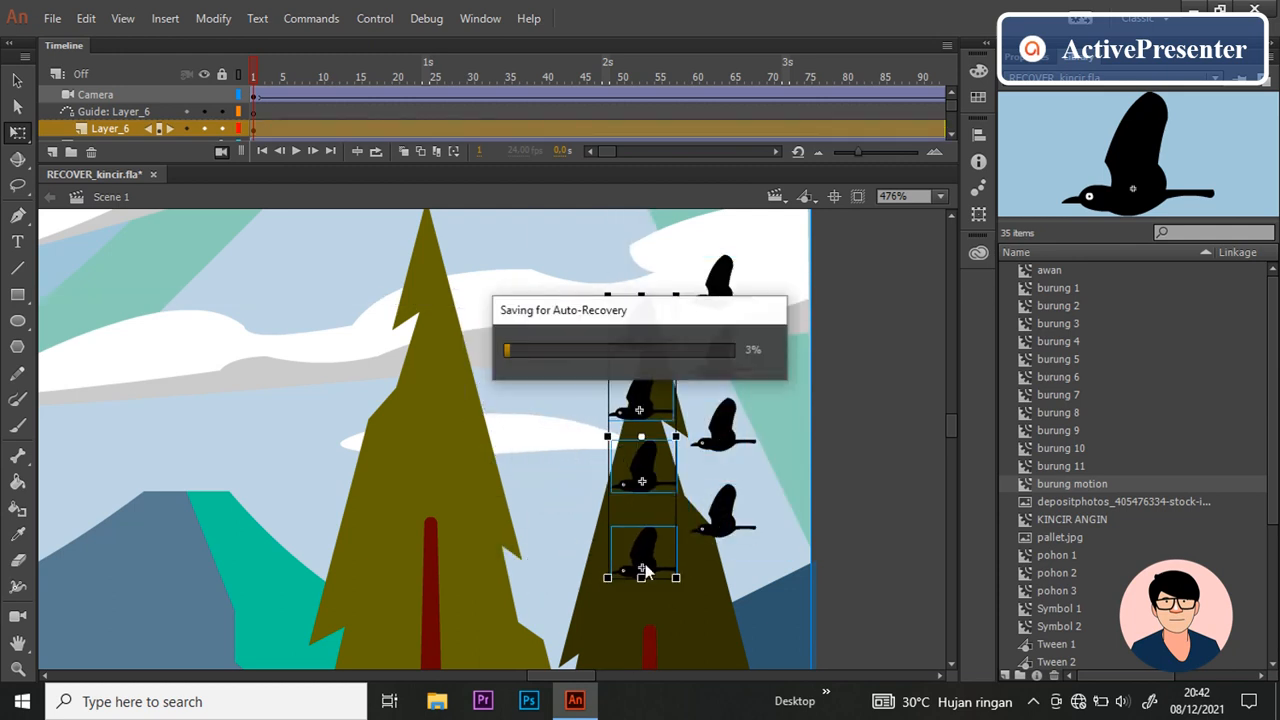
pyautogui.click(756, 560)
# Step: Delete the lowest bird of the new column and shift its remaining three birds slightly forward
pyautogui.click(652, 562)
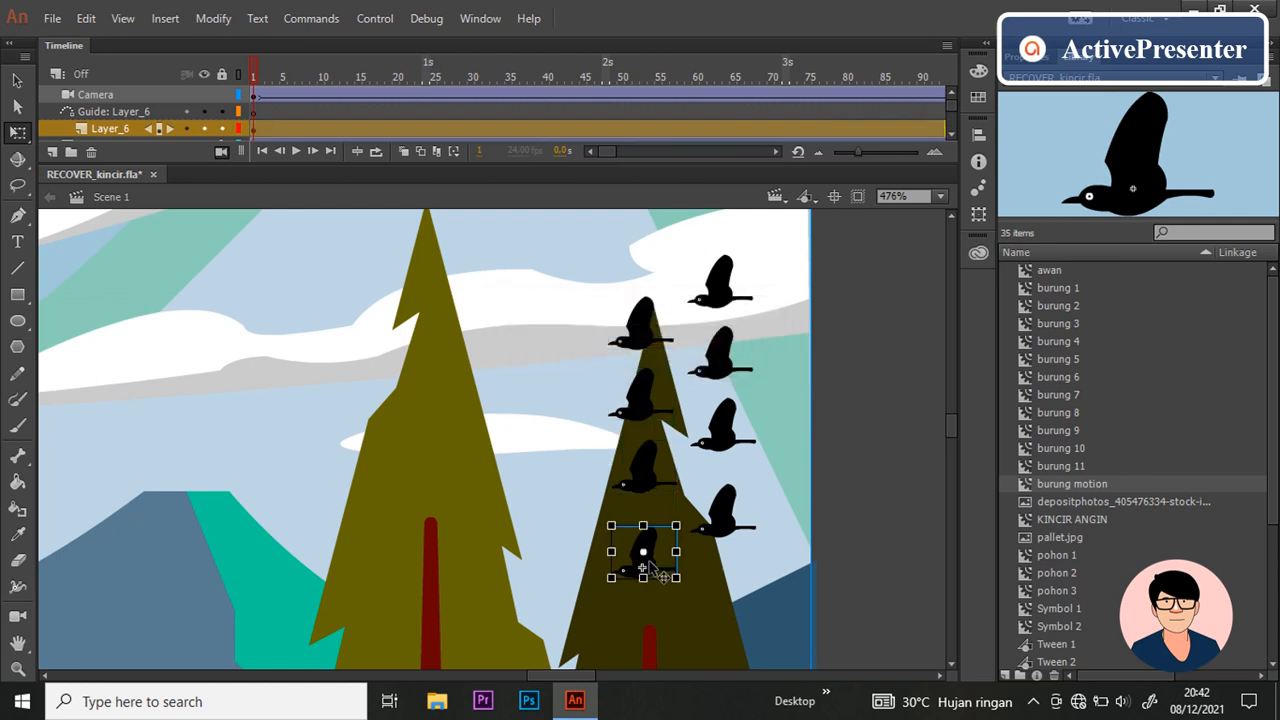
pyautogui.press('Delete')
pyautogui.moveTo(588, 280); pyautogui.dragTo(673, 524)
pyautogui.moveTo(638, 468); pyautogui.dragTo(631, 468)
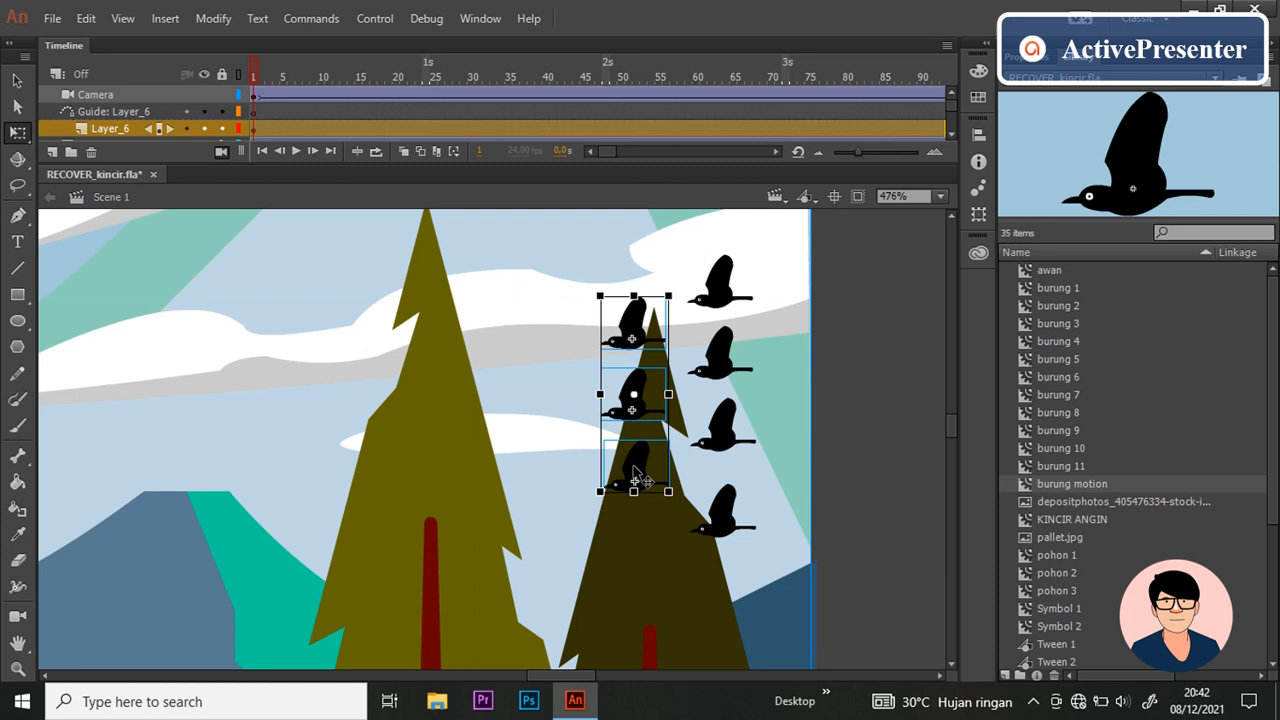
# Step: Add copied birds ahead of the three-bird column, forming a column of two and a single lead bird at the tip
pyautogui.hotkey('ctrl', 'c')
pyautogui.hotkey('ctrl', 'v')
pyautogui.moveTo(508, 520); pyautogui.dragTo(465, 428)
pyautogui.click(549, 521)
pyautogui.scroll(-3, 593, 473)
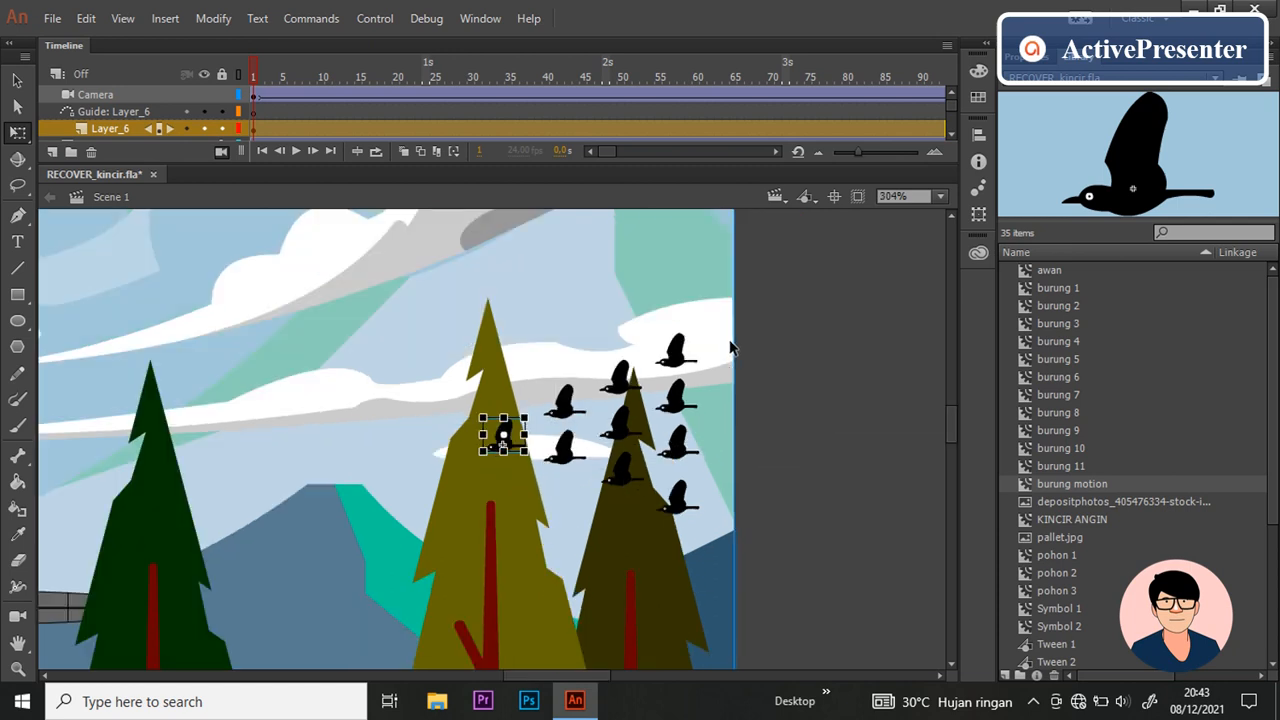
# Step: Duplicate the four-bird column and place the copy behind the flock at the stage's right edge, slightly higher
pyautogui.moveTo(776, 294); pyautogui.dragTo(668, 570)
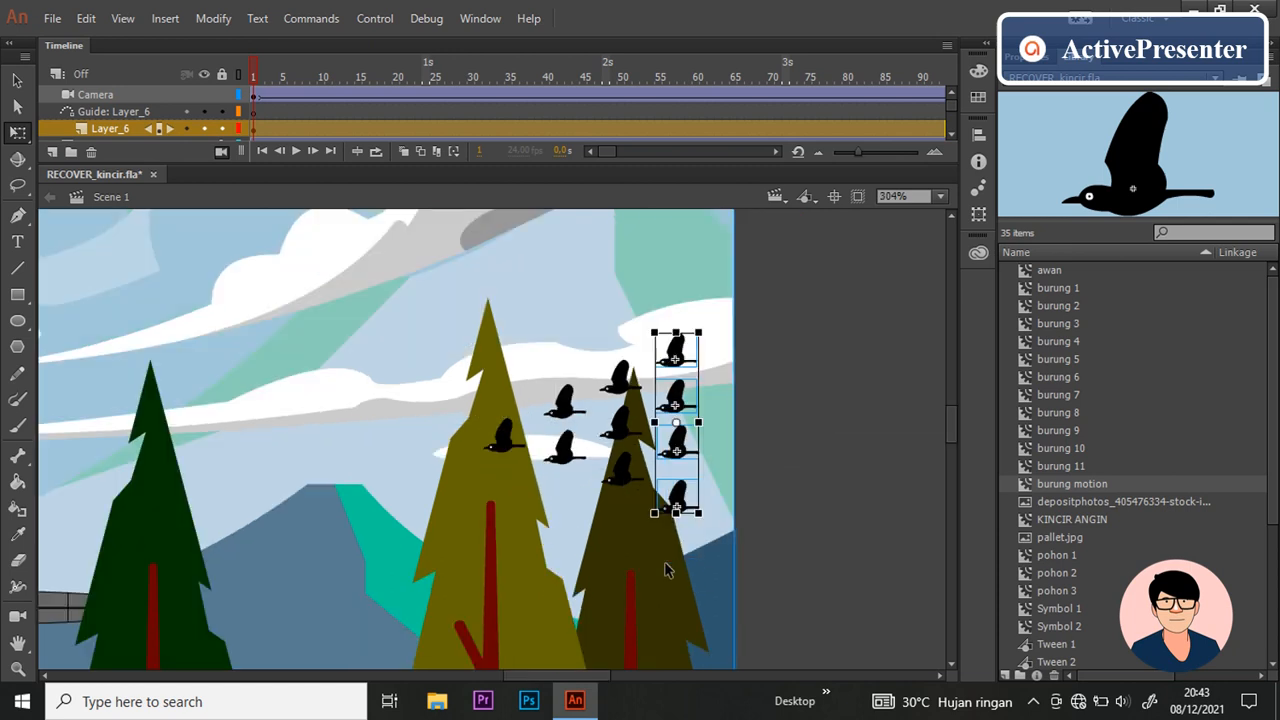
pyautogui.hotkey('ctrl', 'v')
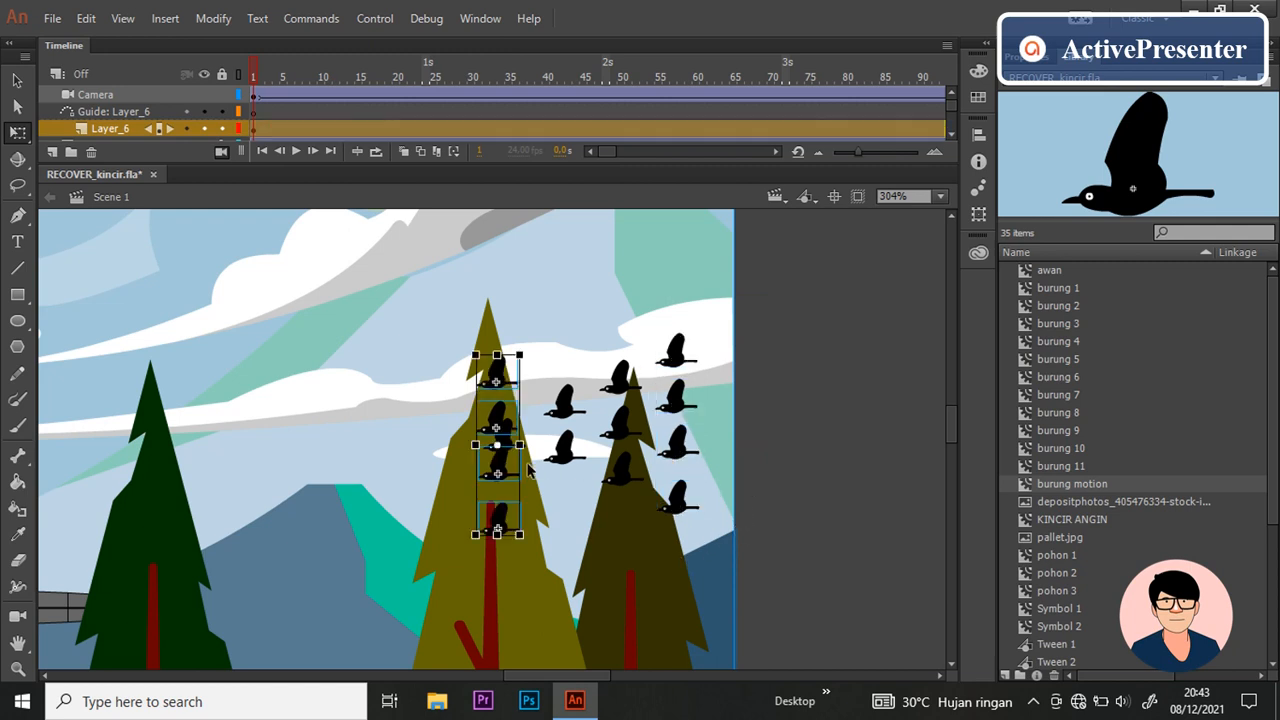
pyautogui.moveTo(507, 472); pyautogui.dragTo(750, 420)
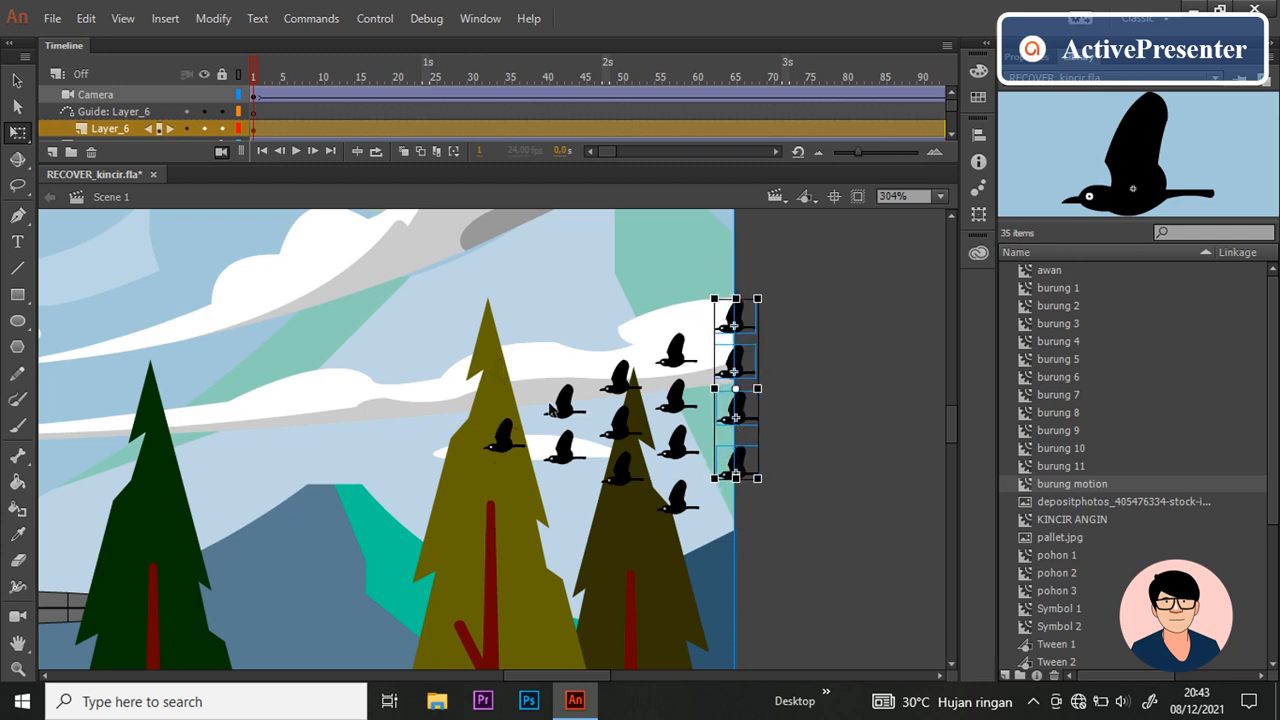
# Step: Copy the two-bird column beneath the rear column and delete the lowest copy, making a rear column of five
pyautogui.moveTo(537, 366); pyautogui.dragTo(584, 509)
pyautogui.hotkey('ctrl', 'c')
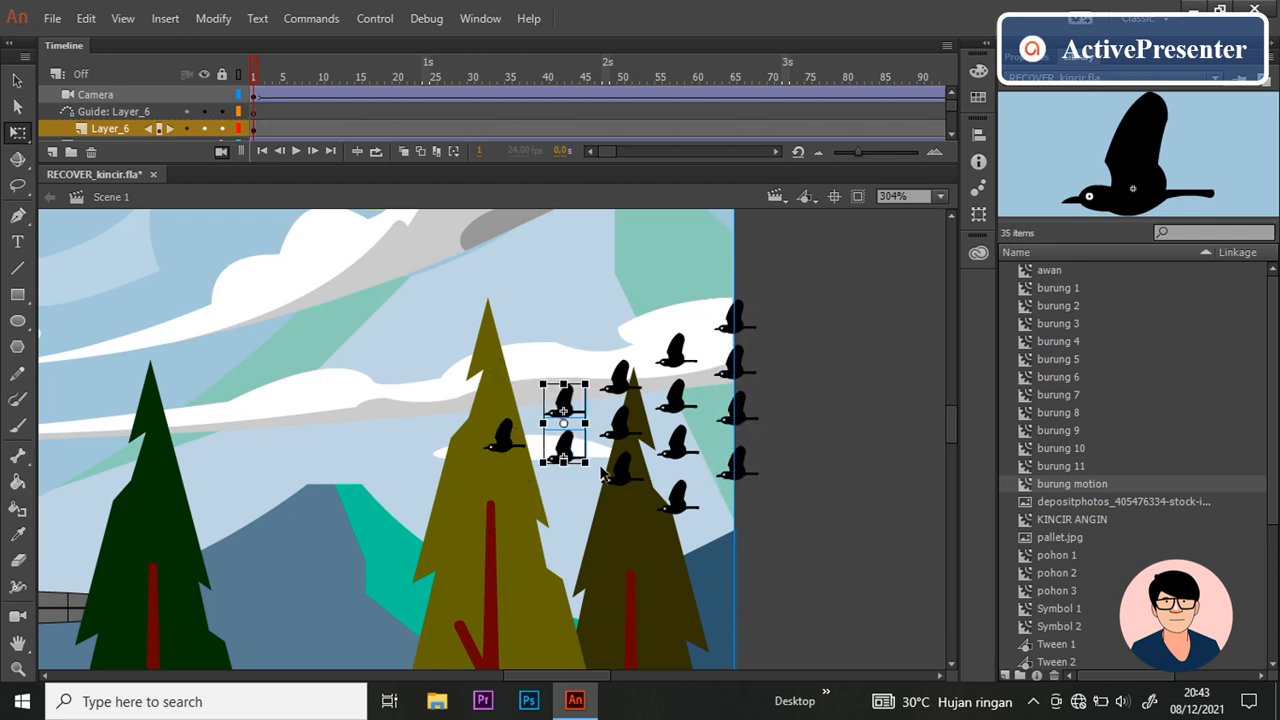
pyautogui.hotkey('ctrl', 'v')
pyautogui.moveTo(499, 471); pyautogui.dragTo(743, 569)
pyautogui.click(781, 570)
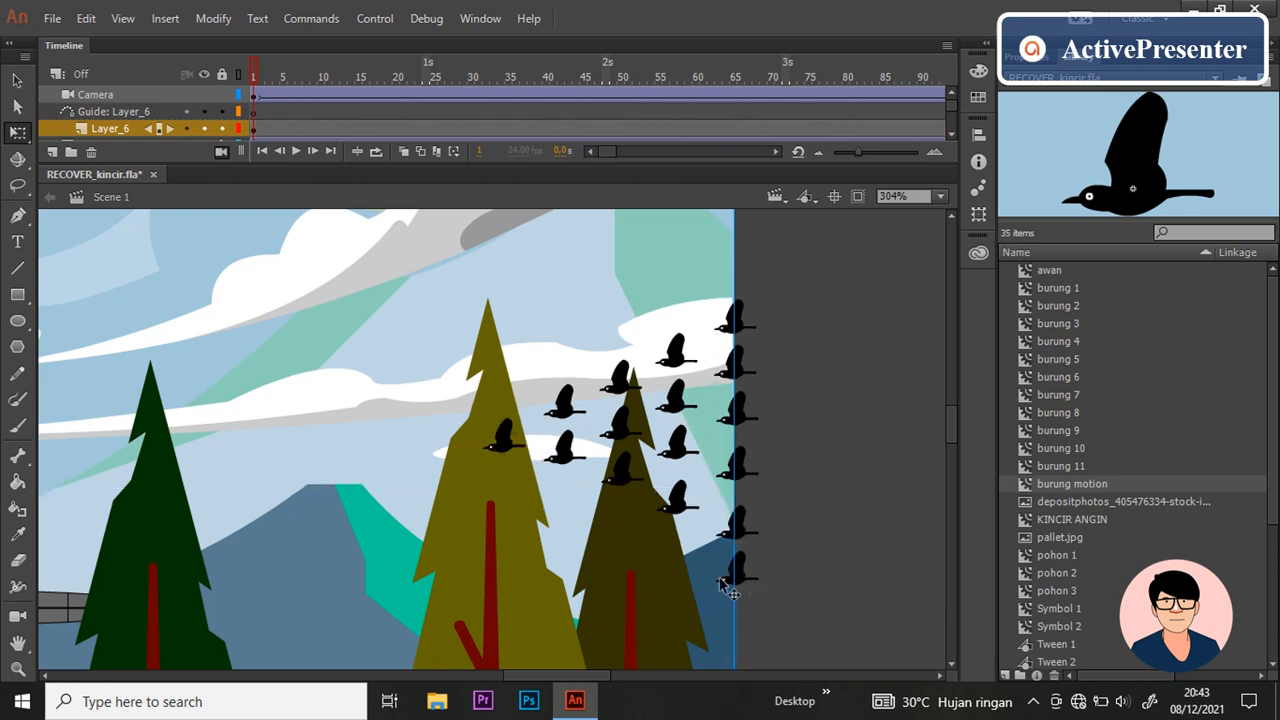
pyautogui.click(738, 576)
pyautogui.press('Delete')
# Step: Select the whole flock and move it left so that it flies in front of the olive-green tree
pyautogui.scroll(-2, 476, 370)
pyautogui.moveTo(418, 308); pyautogui.dragTo(679, 501)
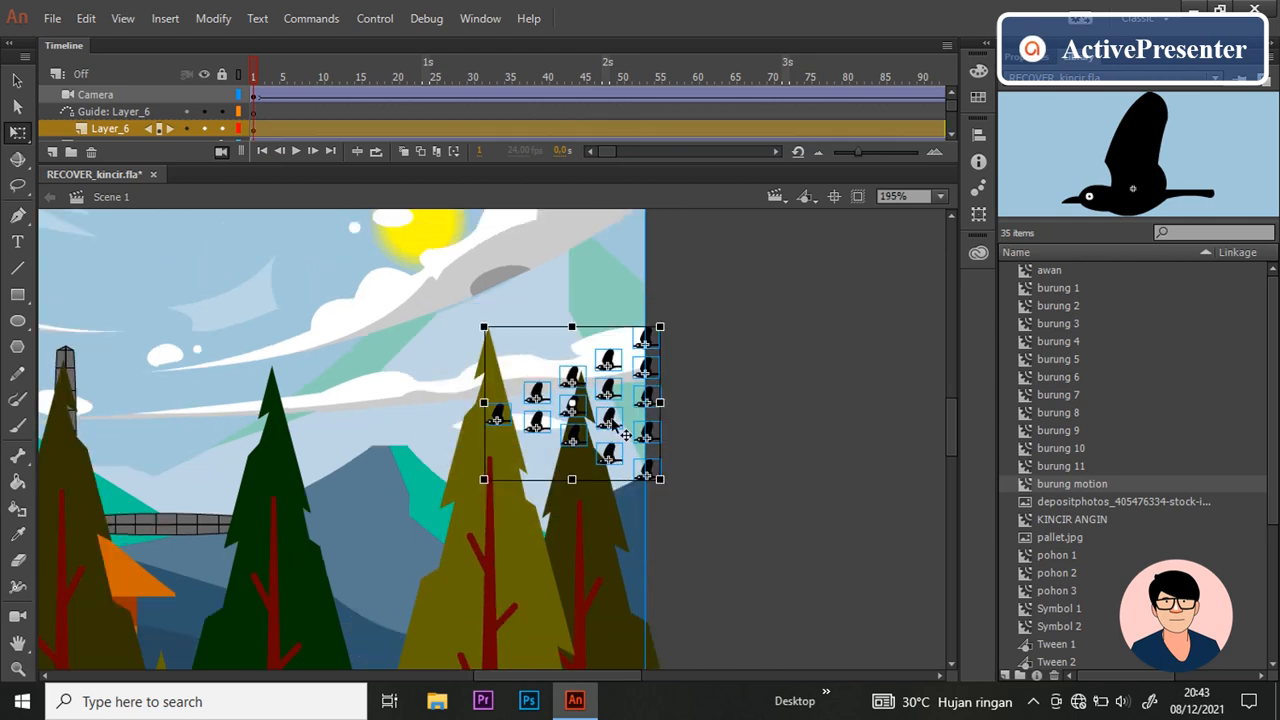
pyautogui.moveTo(625, 433); pyautogui.dragTo(511, 430)
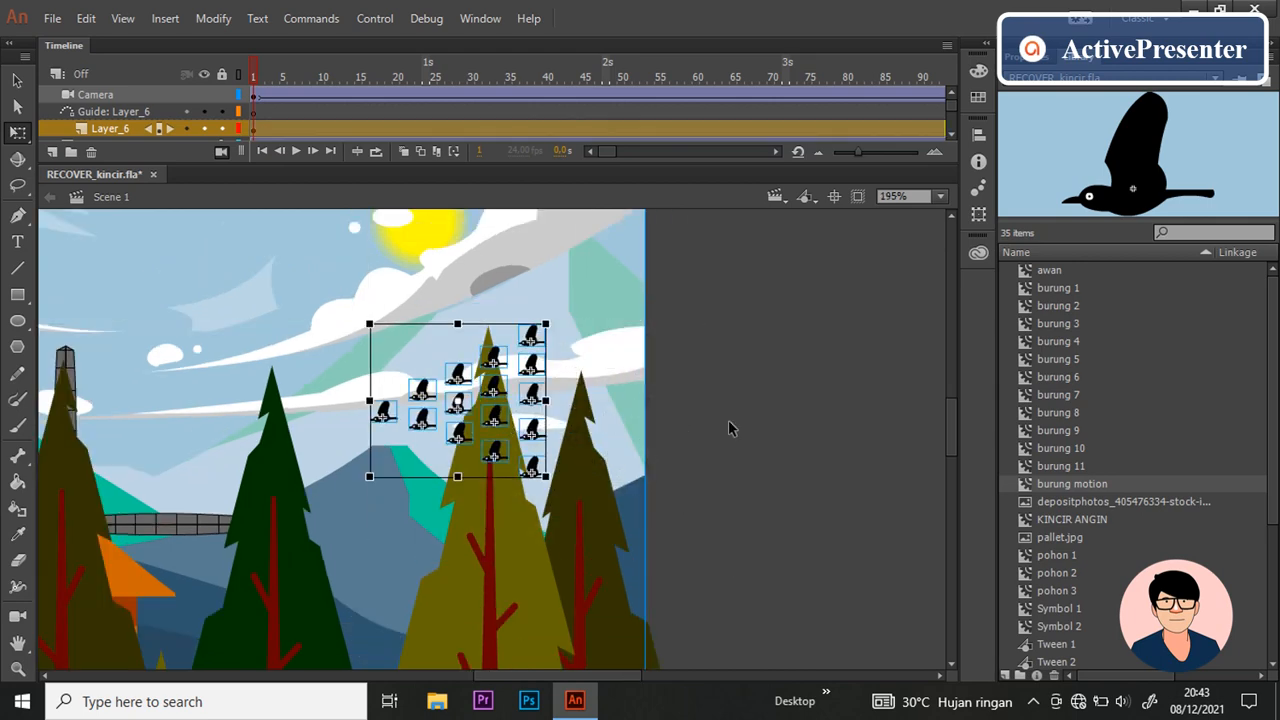
pyautogui.click(728, 420)
pyautogui.scroll(-1, 580, 432)
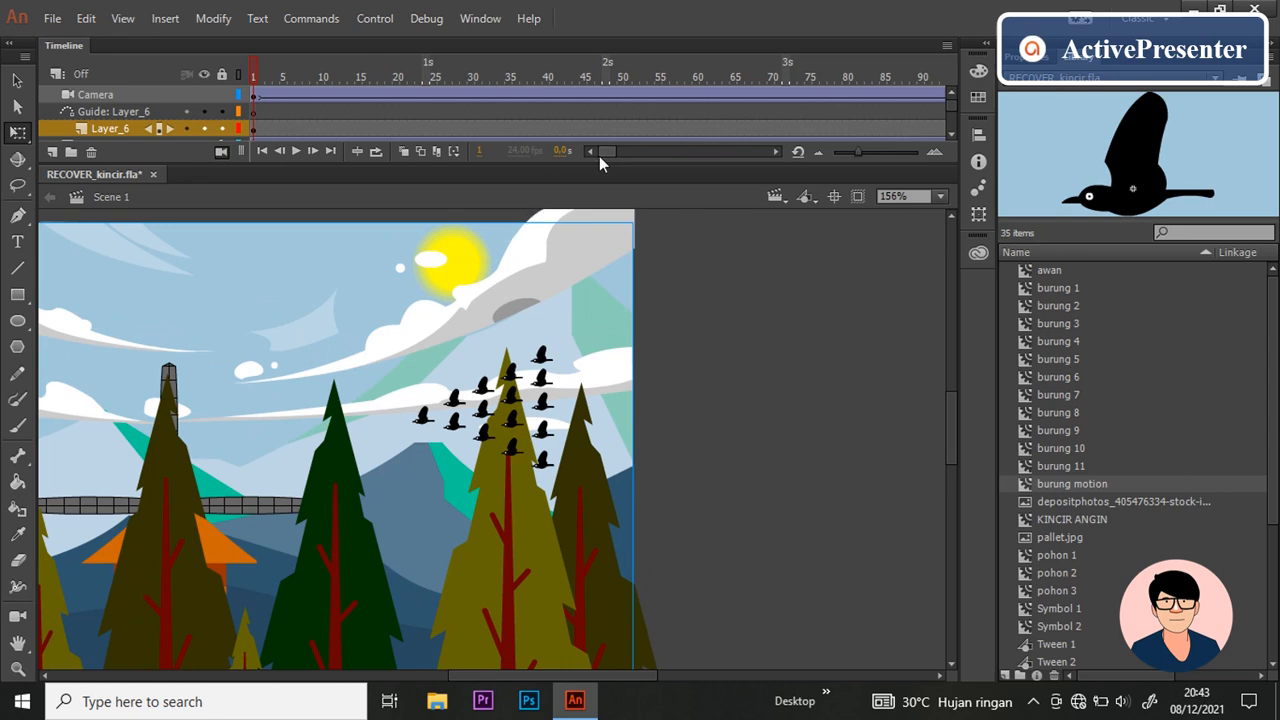
# Step: Insert a keyframe at frame 240 on Layer_6
pyautogui.scroll(-1, 600, 110)
pyautogui.moveTo(606, 150); pyautogui.dragTo(653, 156)
pyautogui.click(472, 116)
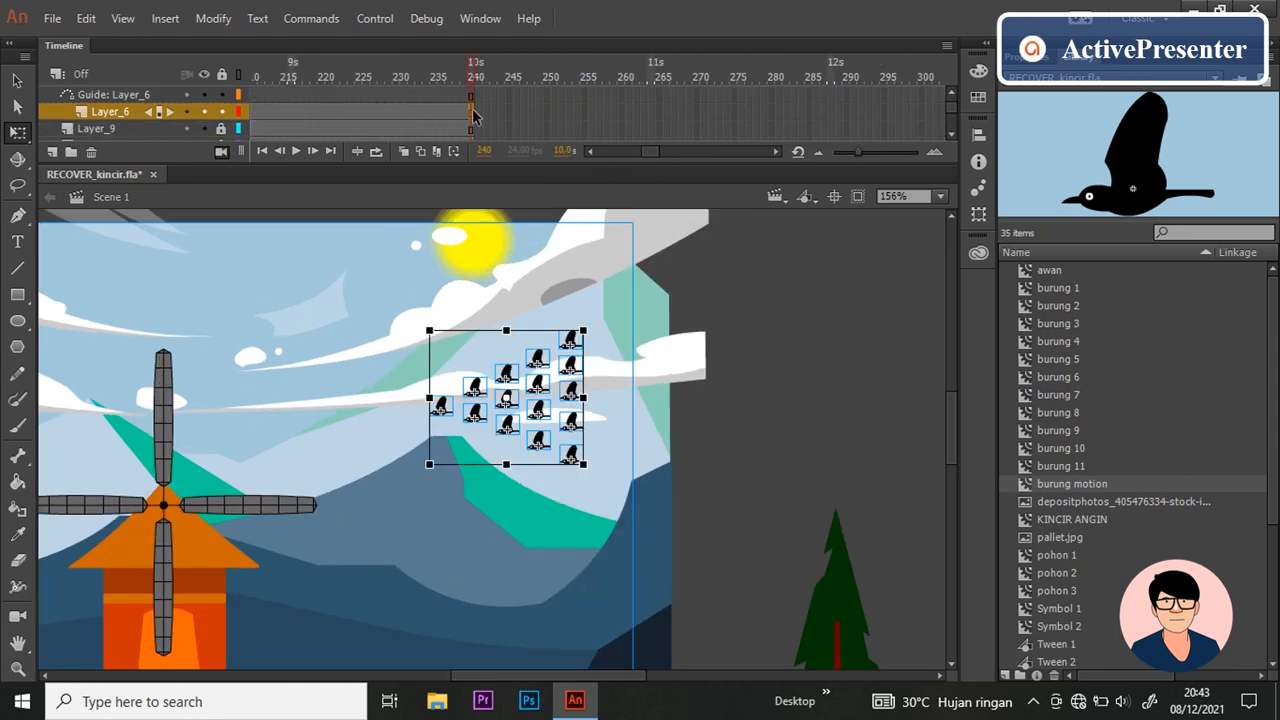
pyautogui.rightClick(474, 114)
pyautogui.click(558, 261)
# Step: Move the flock at frame 240 horizontally across the sky to just left of the windmill blades
pyautogui.scroll(-2, 579, 412)
pyautogui.scroll(1, 548, 632)
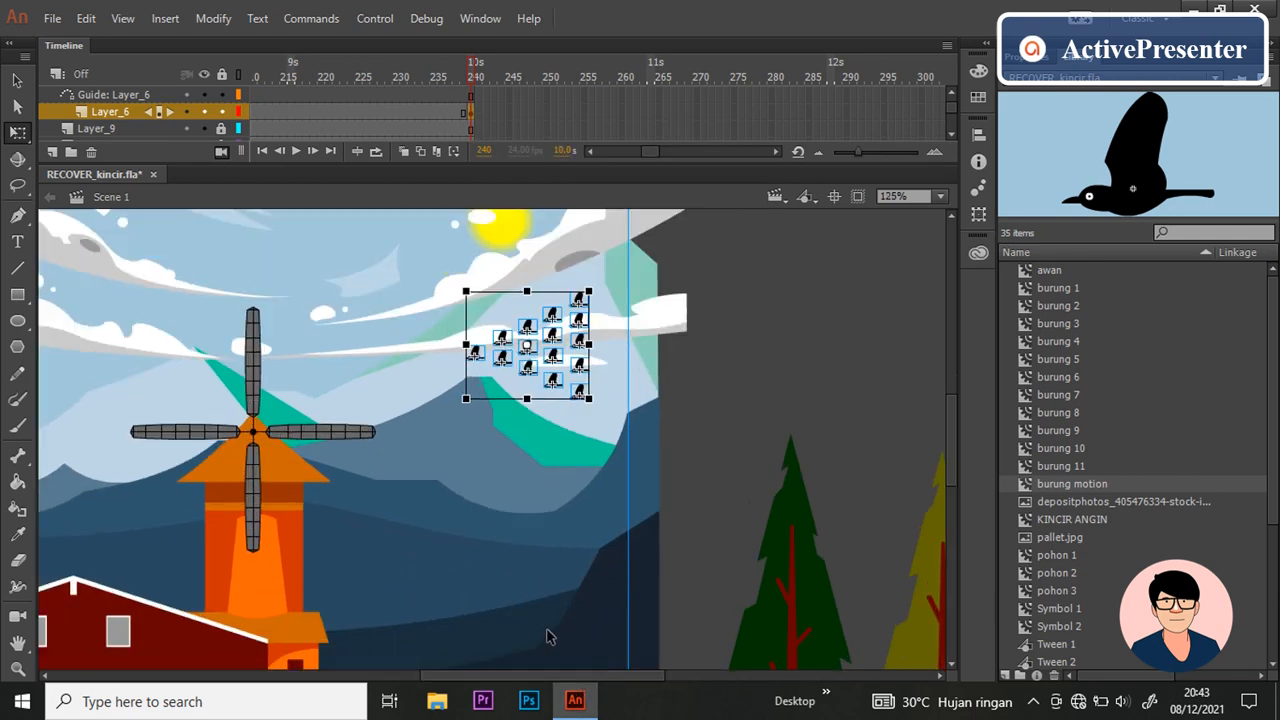
pyautogui.moveTo(562, 683); pyautogui.dragTo(510, 683)
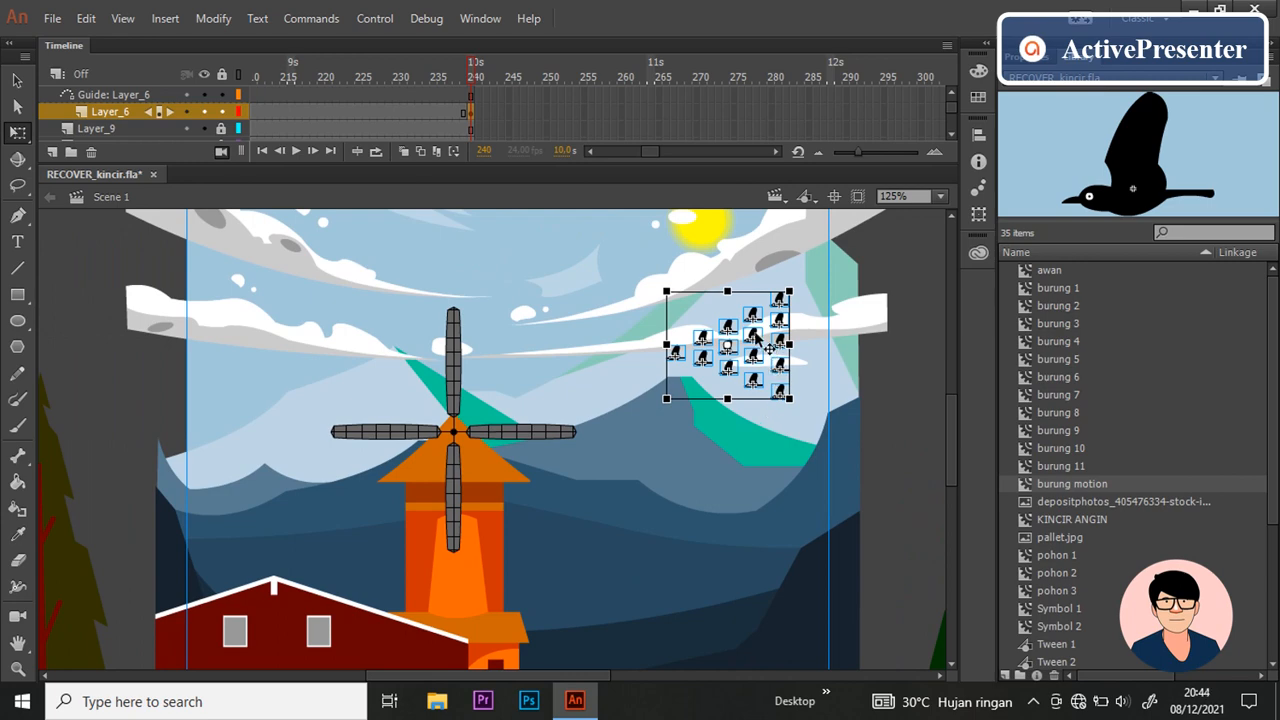
pyautogui.moveTo(768, 345); pyautogui.dragTo(398, 345)
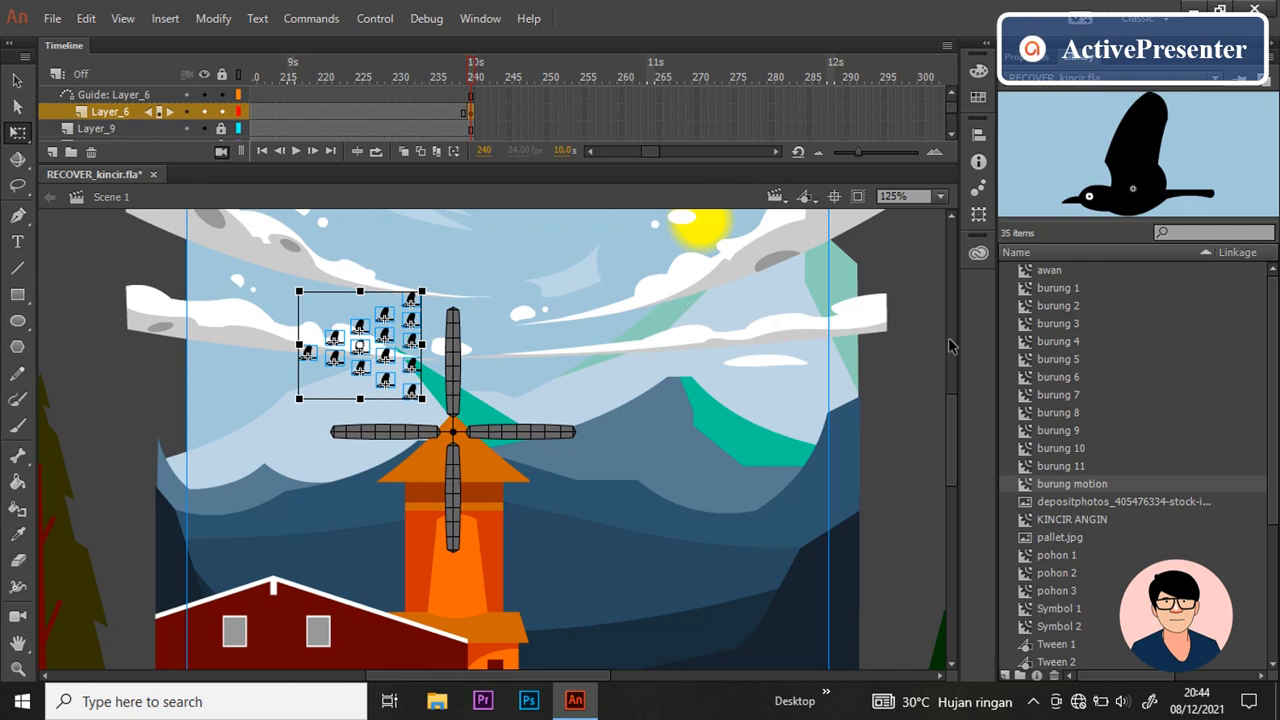
pyautogui.click(907, 369)
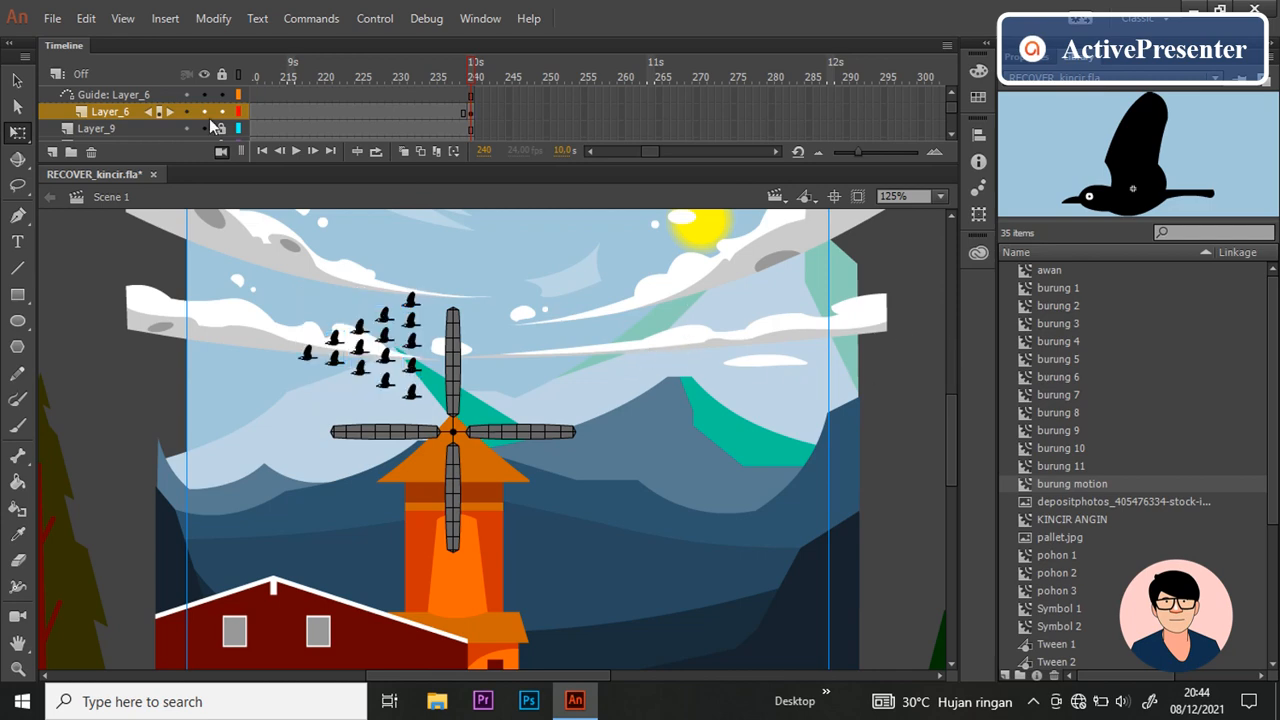
# Step: Add a new layer above Layer_6 and paste a copy of a single bird into its frame 1
pyautogui.moveTo(634, 153); pyautogui.dragTo(602, 148)
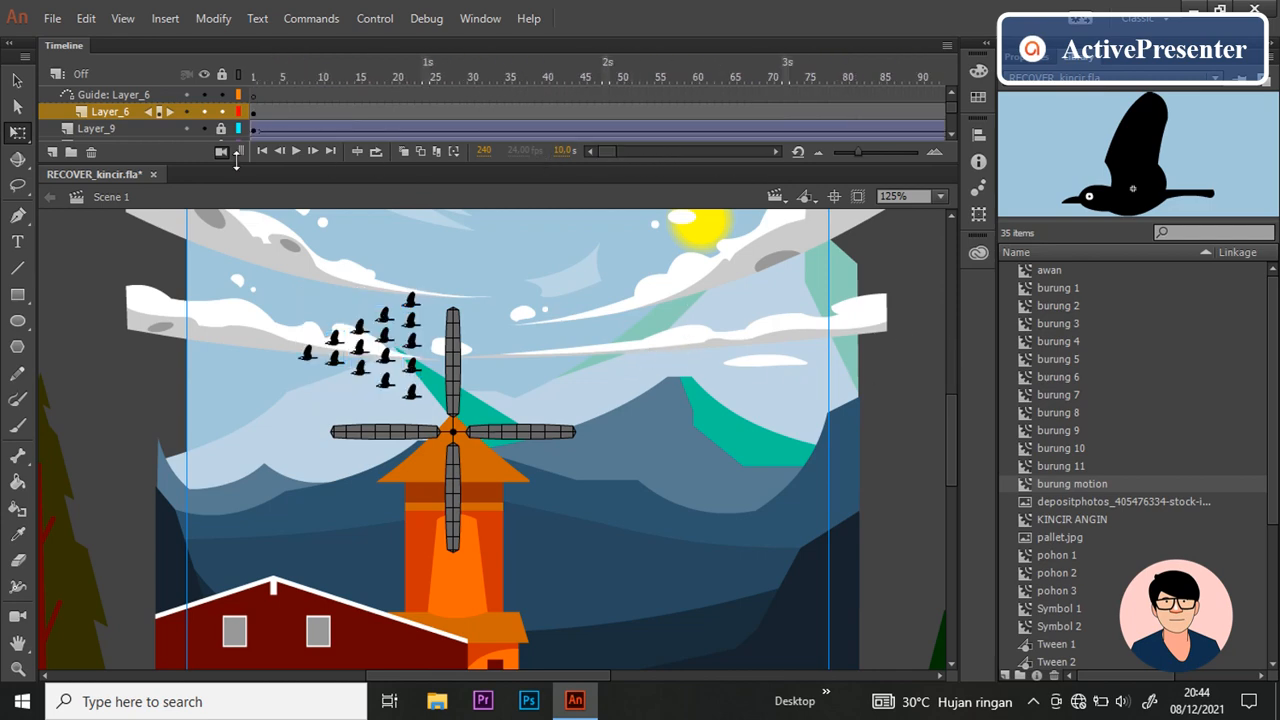
pyautogui.click(52, 153)
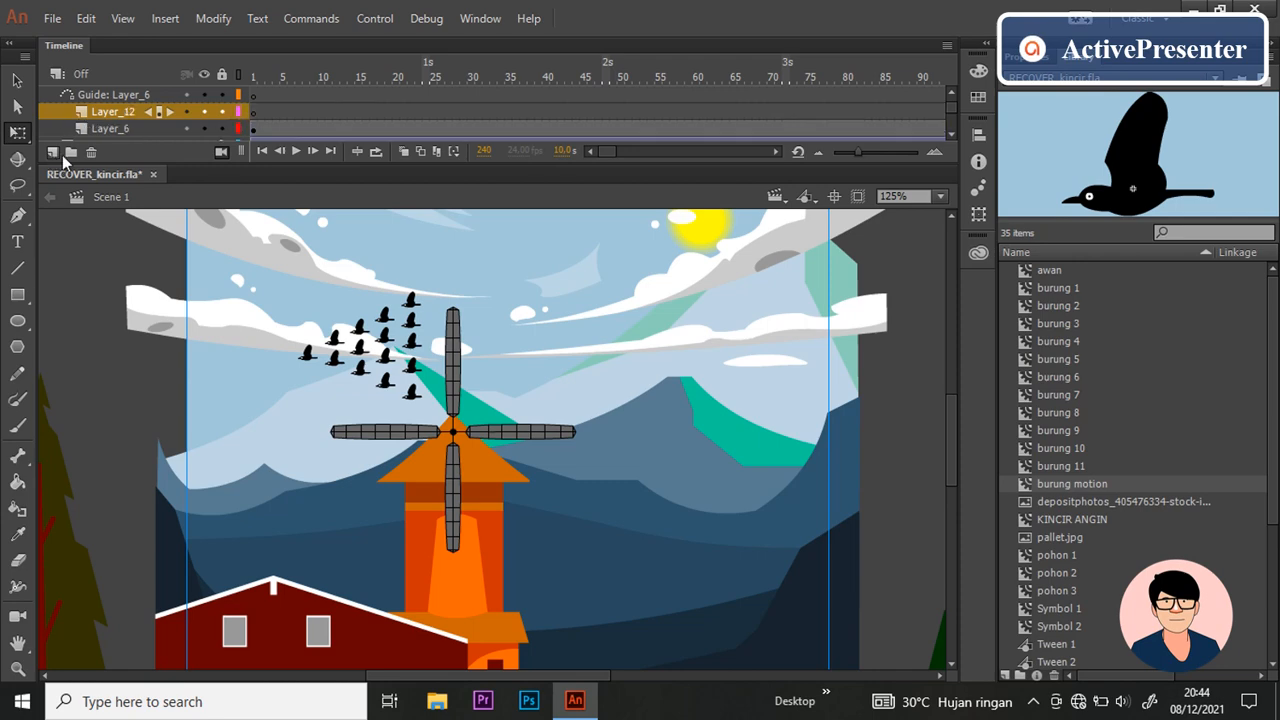
pyautogui.click(412, 392)
pyautogui.click(253, 113)
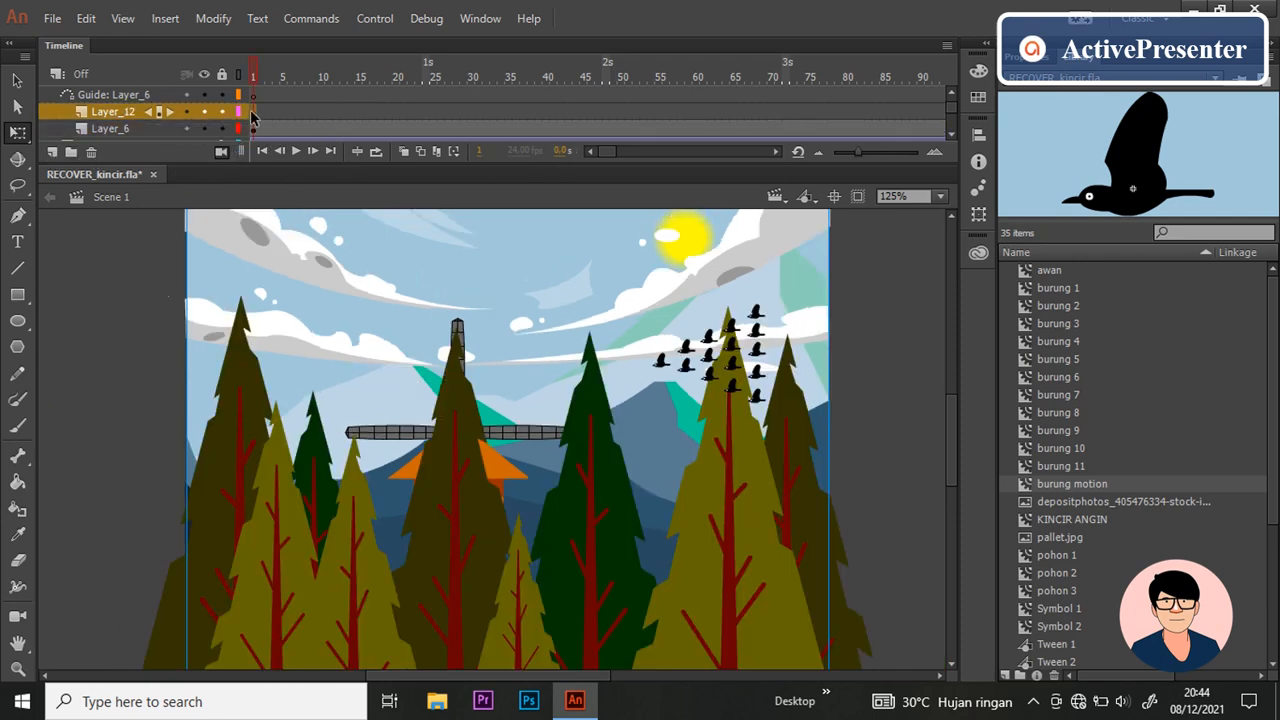
pyautogui.click(497, 445)
# Step: Move the pasted bird into the sky just above the tall dark-green tree, ahead of the flock
pyautogui.scroll(2, 470, 480)
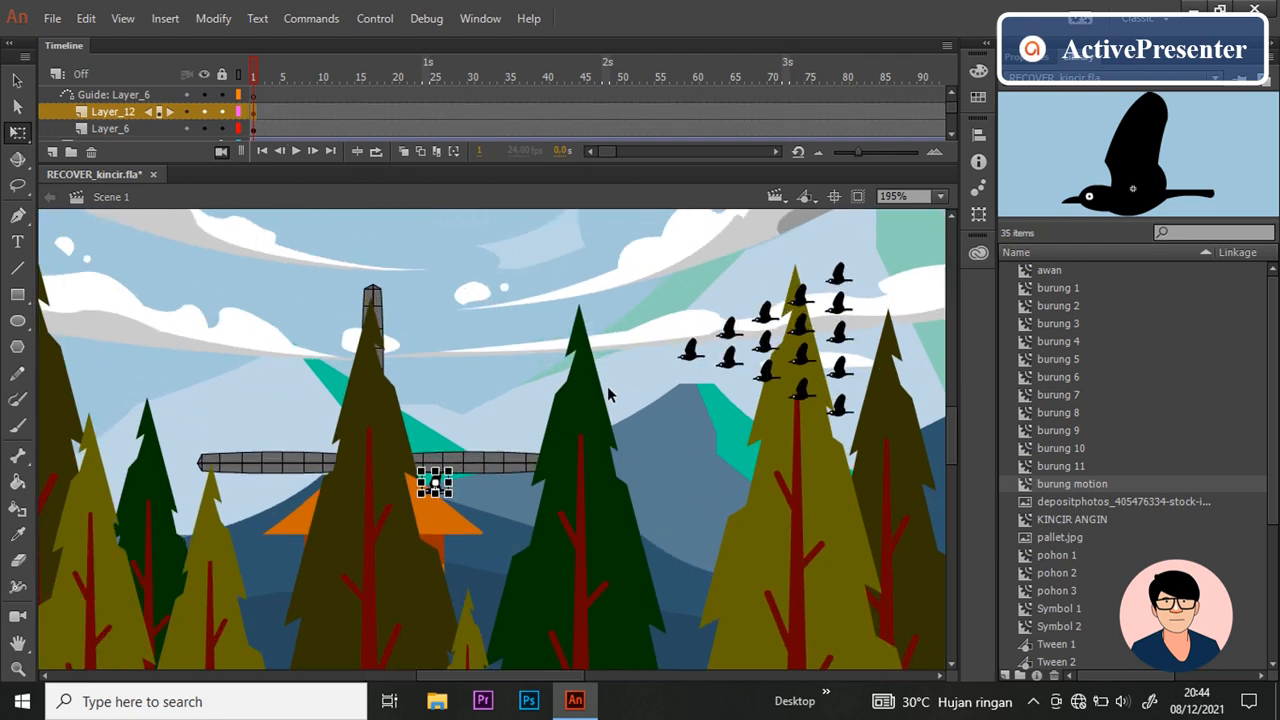
pyautogui.press('v')
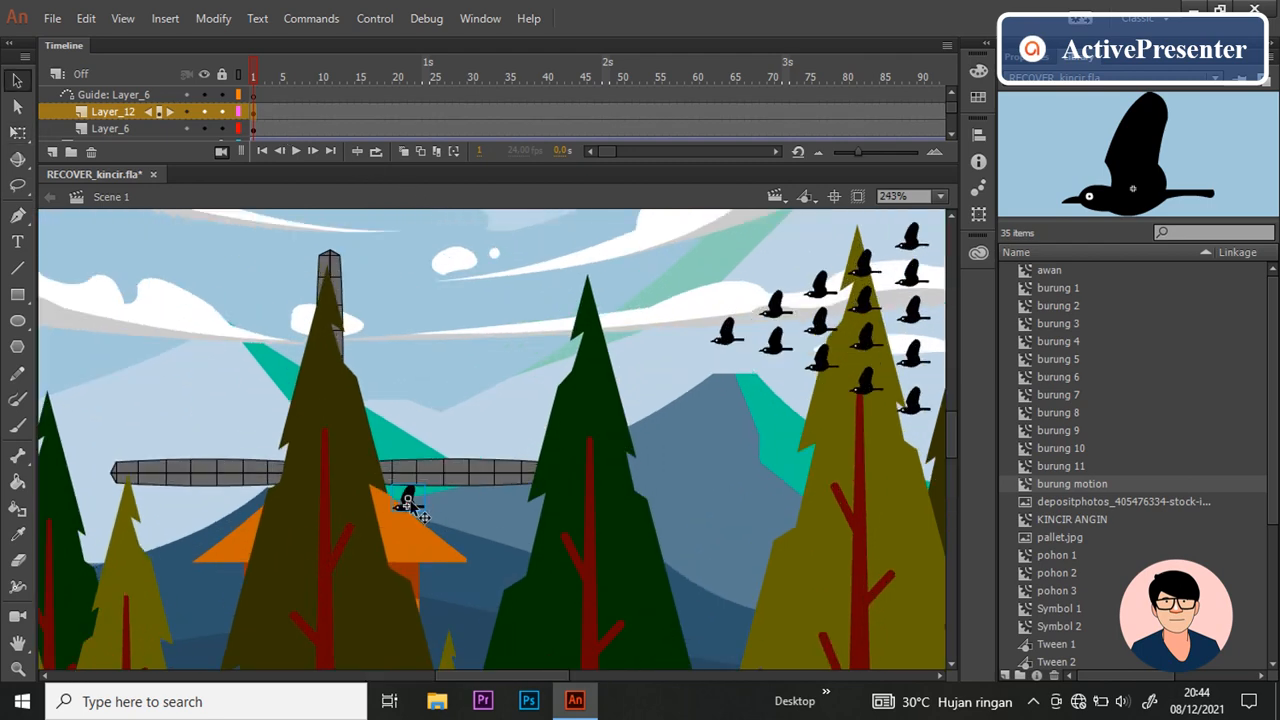
pyautogui.moveTo(408, 503); pyautogui.dragTo(618, 255)
pyautogui.scroll(-2, 668, 280)
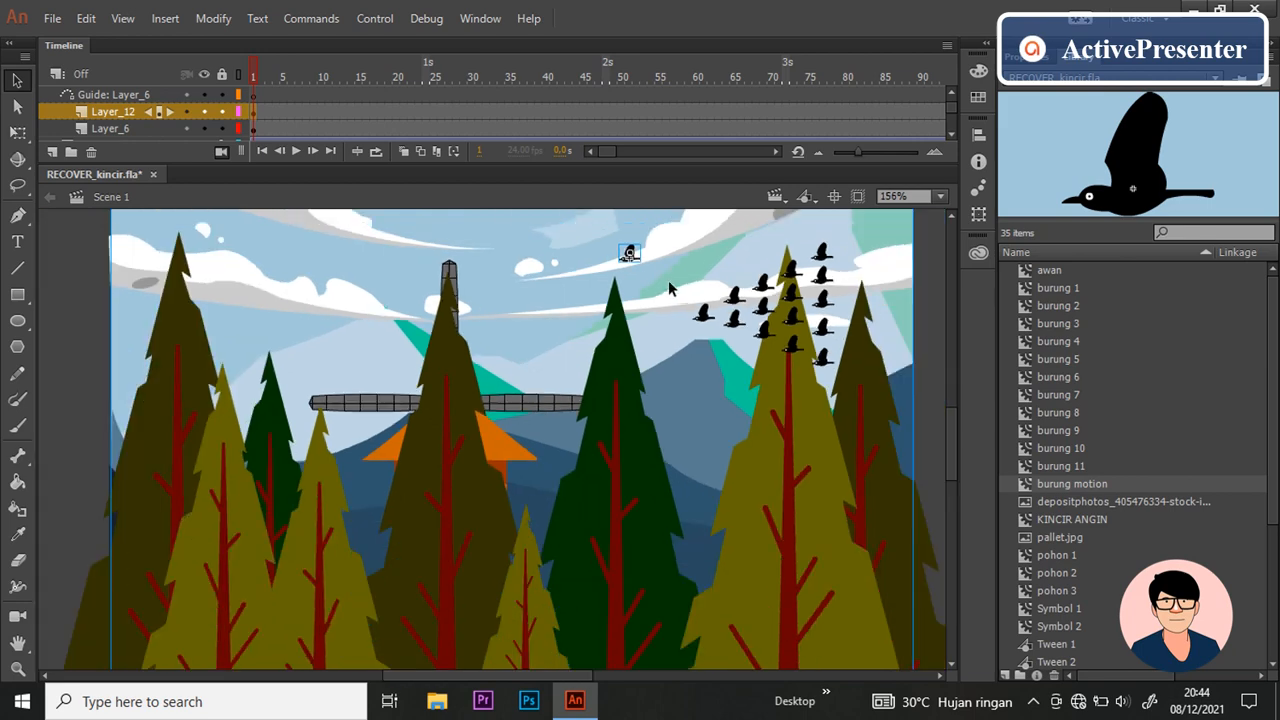
# Step: Paste two more birds on Layer_12, one right of the windmill above its blade and one over the clouds left of it
pyautogui.hotkey('ctrl', 'v')
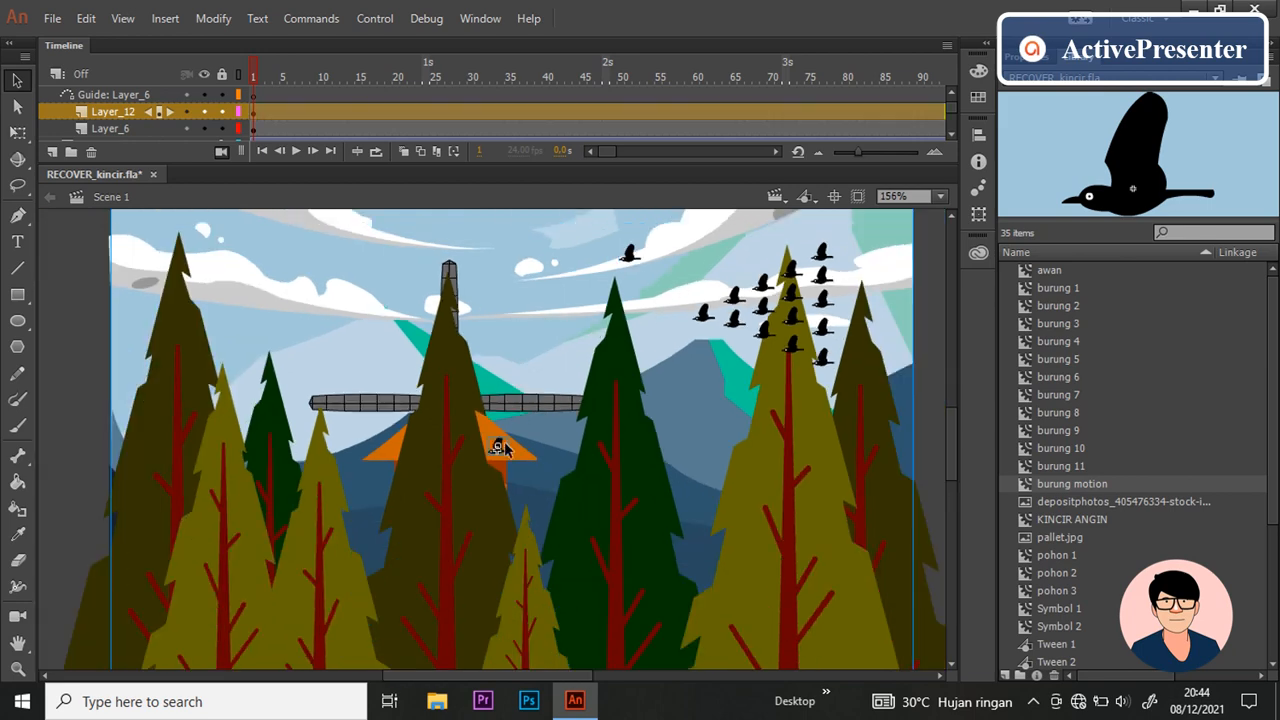
pyautogui.moveTo(503, 449); pyautogui.dragTo(546, 357)
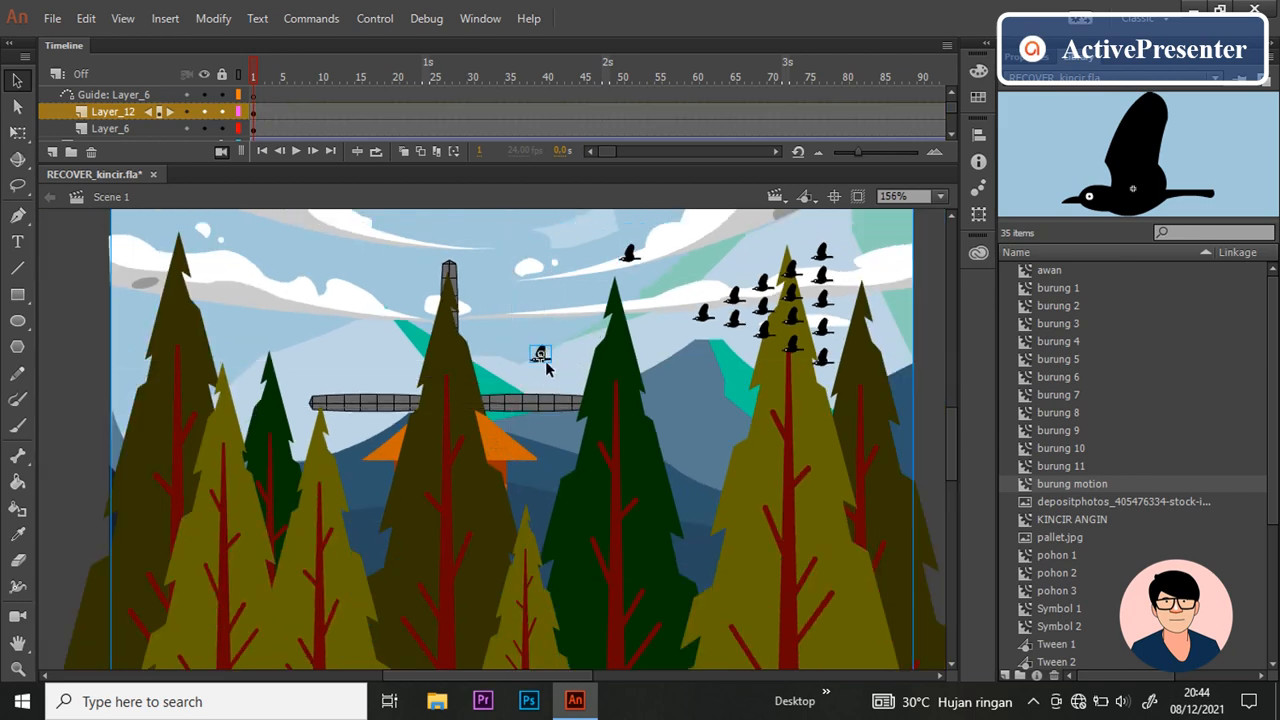
pyautogui.hotkey('ctrl', 'v')
pyautogui.moveTo(503, 449); pyautogui.dragTo(378, 290)
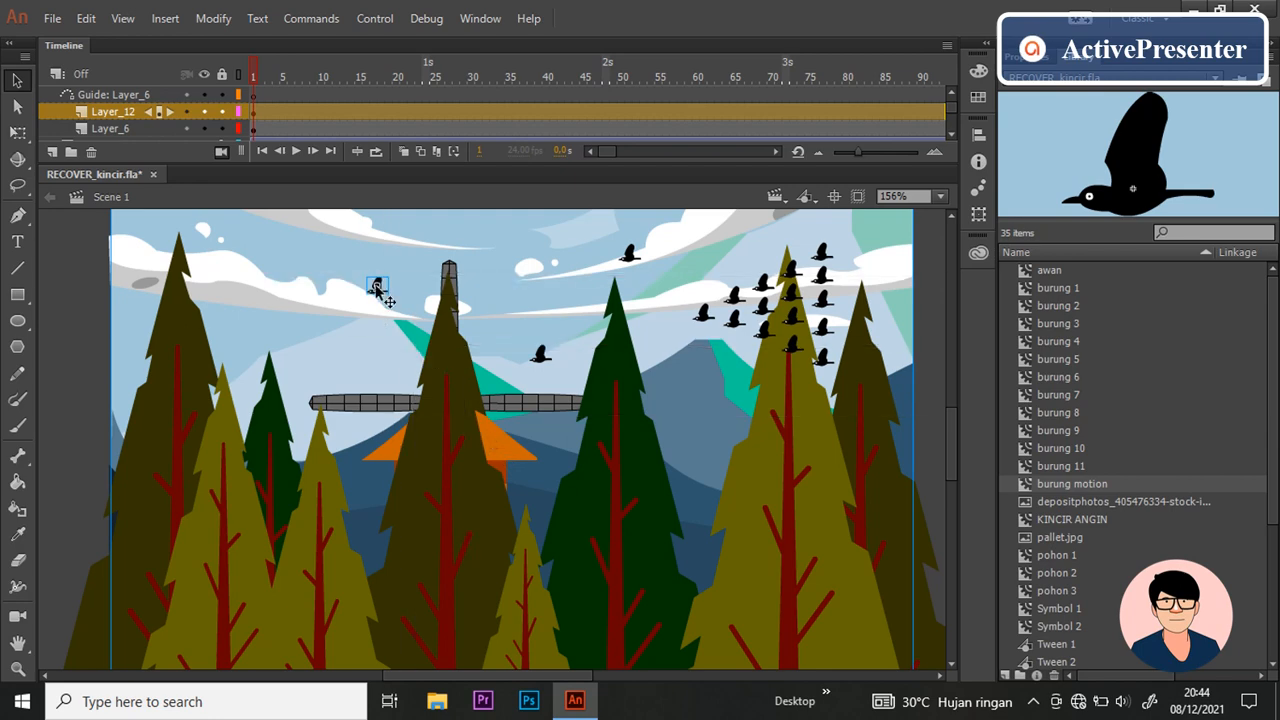
# Step: Paste another two birds on Layer_12, one below the flock beside the olive-green tree and one near the far-left tree
pyautogui.hotkey('ctrl', 'v')
pyautogui.moveTo(503, 449); pyautogui.dragTo(741, 425)
pyautogui.scroll(-1, 737, 416)
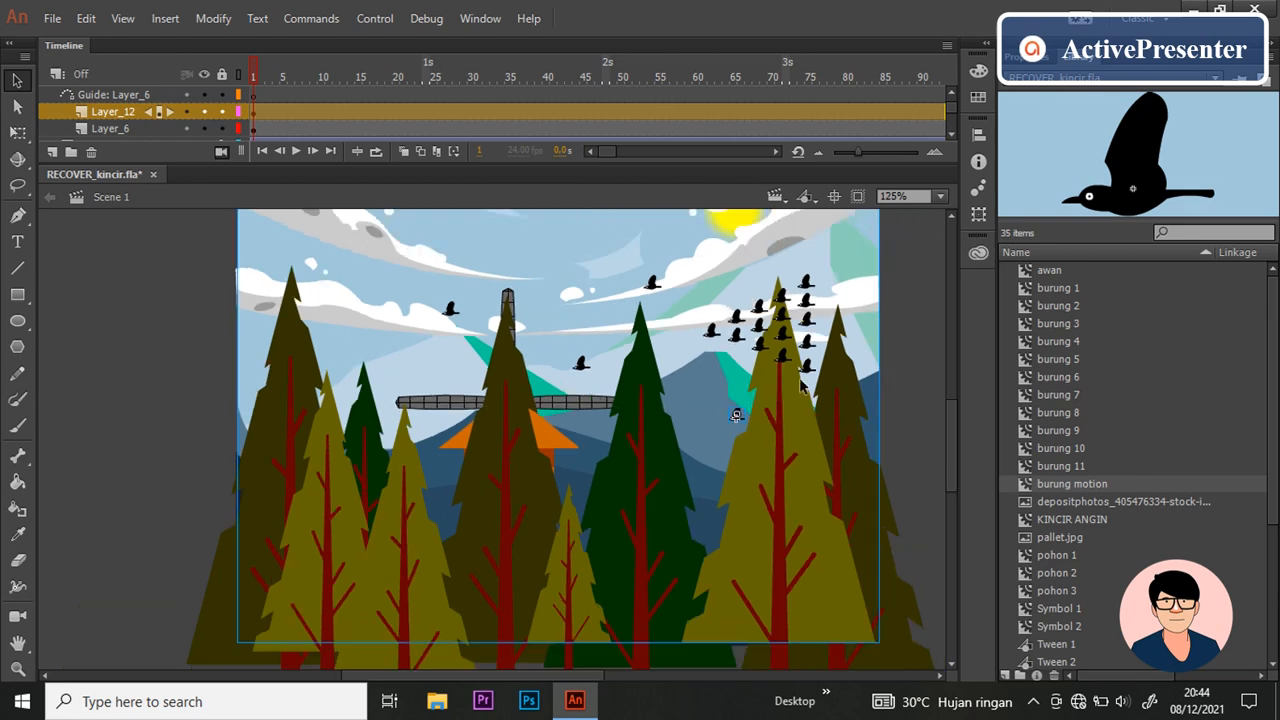
pyautogui.scroll(2, 830, 378)
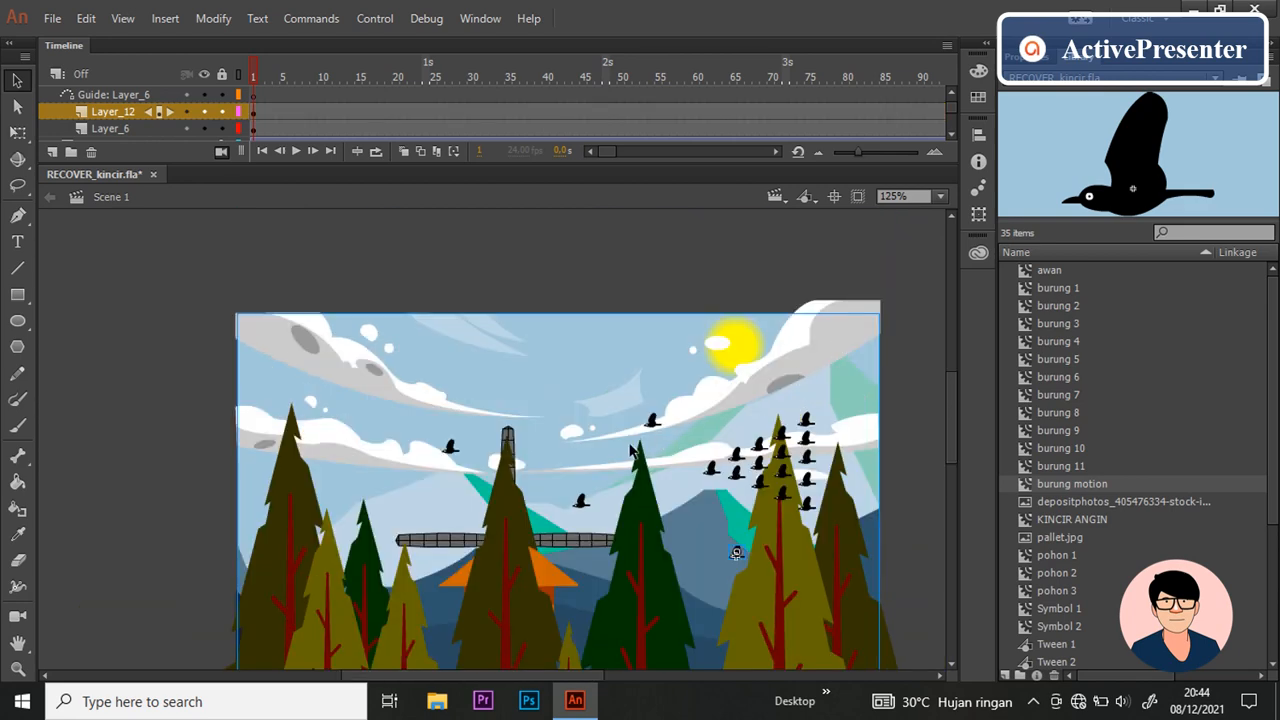
pyautogui.hotkey('ctrl', 'v')
pyautogui.moveTo(500, 450); pyautogui.dragTo(331, 462)
# Step: Insert a keyframe at frame 240 of Layer_12 and move its five birds together toward the scene's left side
pyautogui.click(249, 111)
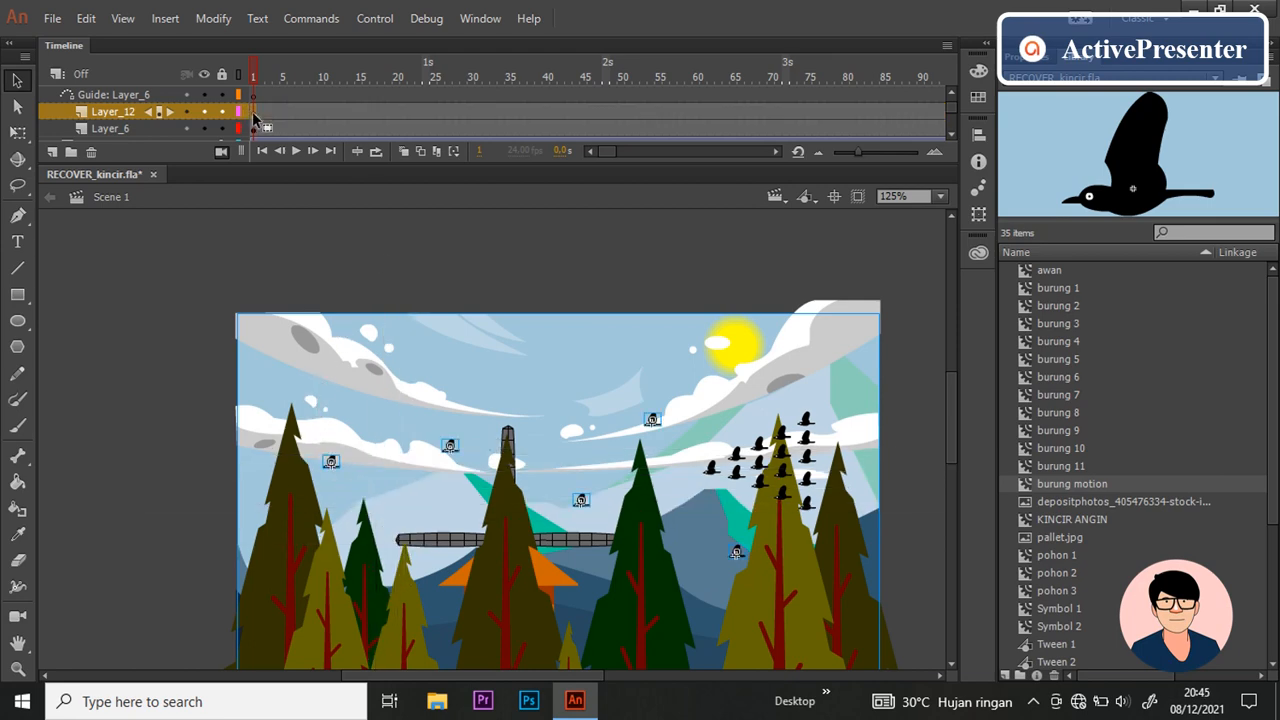
pyautogui.moveTo(601, 151); pyautogui.dragTo(638, 153)
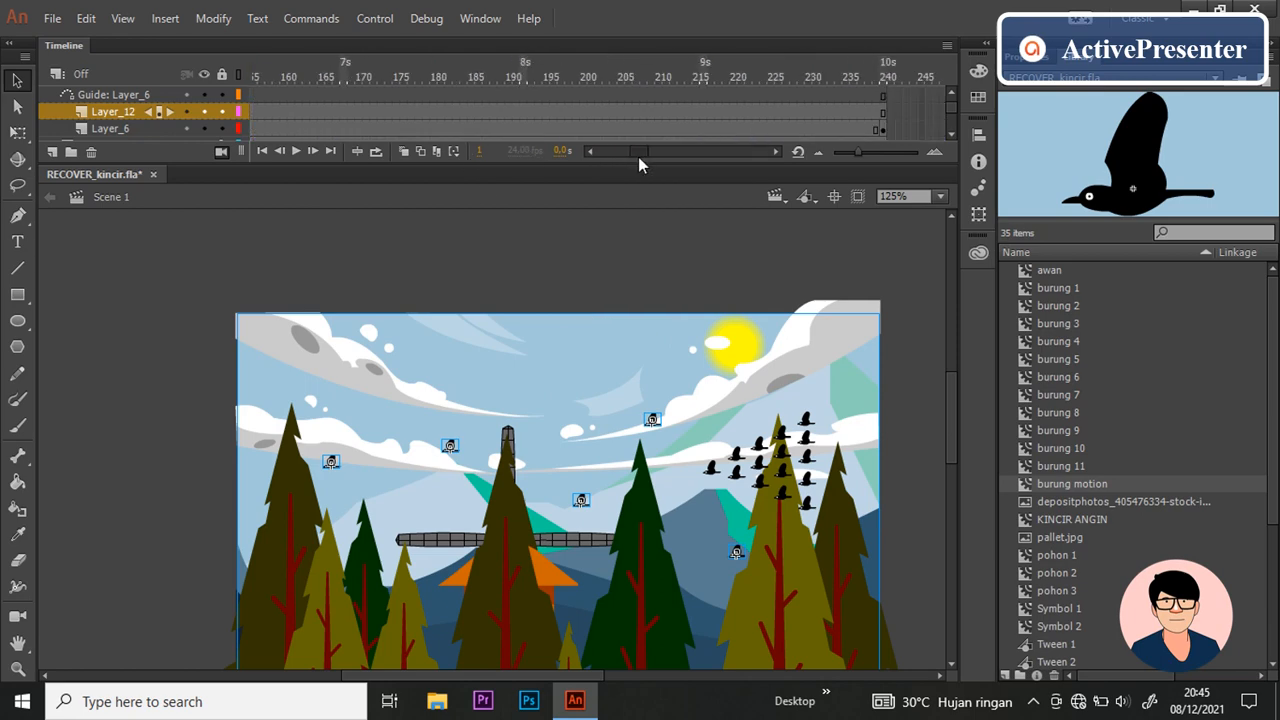
pyautogui.click(605, 127)
pyautogui.rightClick(605, 127)
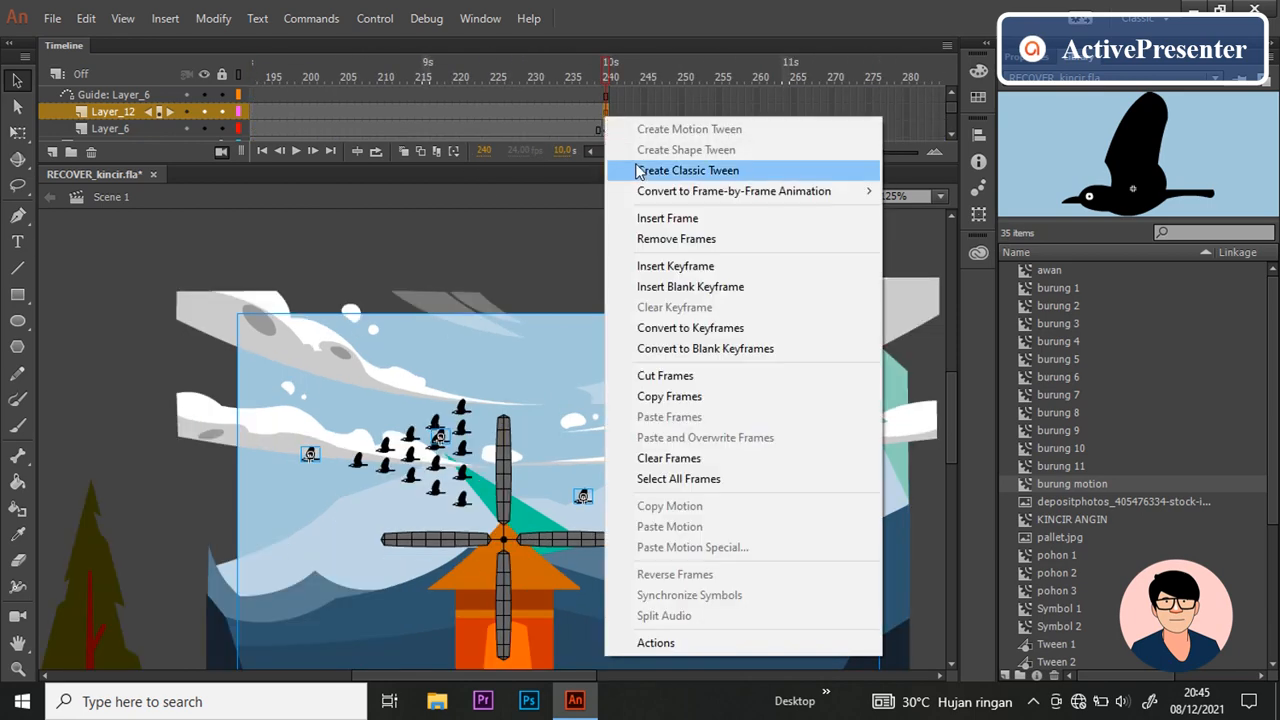
pyautogui.click(668, 267)
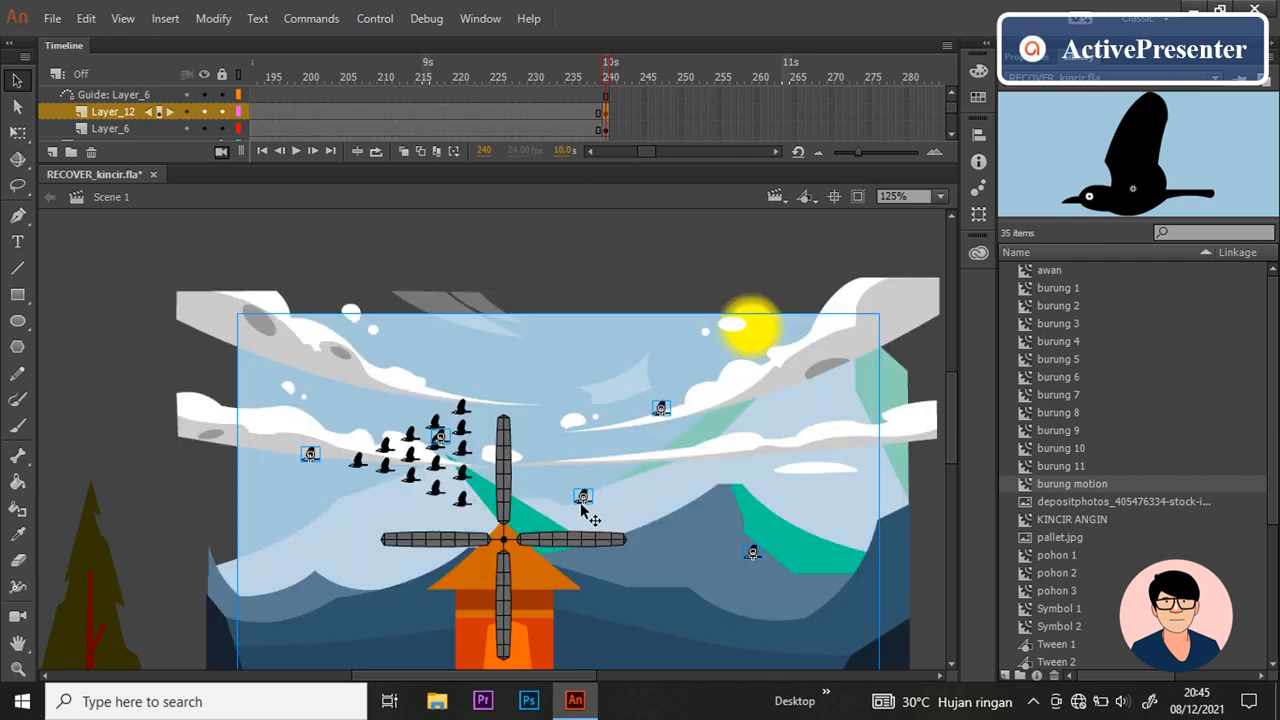
pyautogui.moveTo(583, 500); pyautogui.dragTo(248, 486)
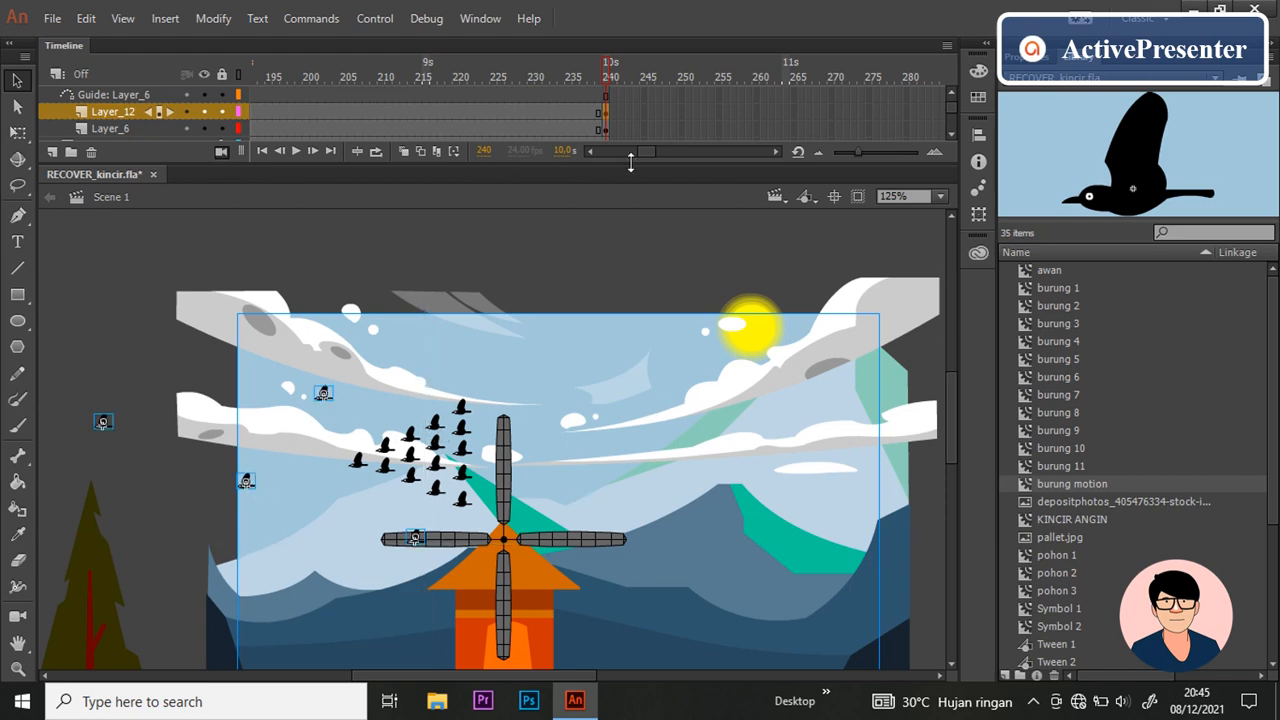
# Step: Create classic tweens between the first and last keyframes of Layer_12 and Layer_6
pyautogui.moveTo(645, 152); pyautogui.dragTo(580, 153)
pyautogui.rightClick(374, 113)
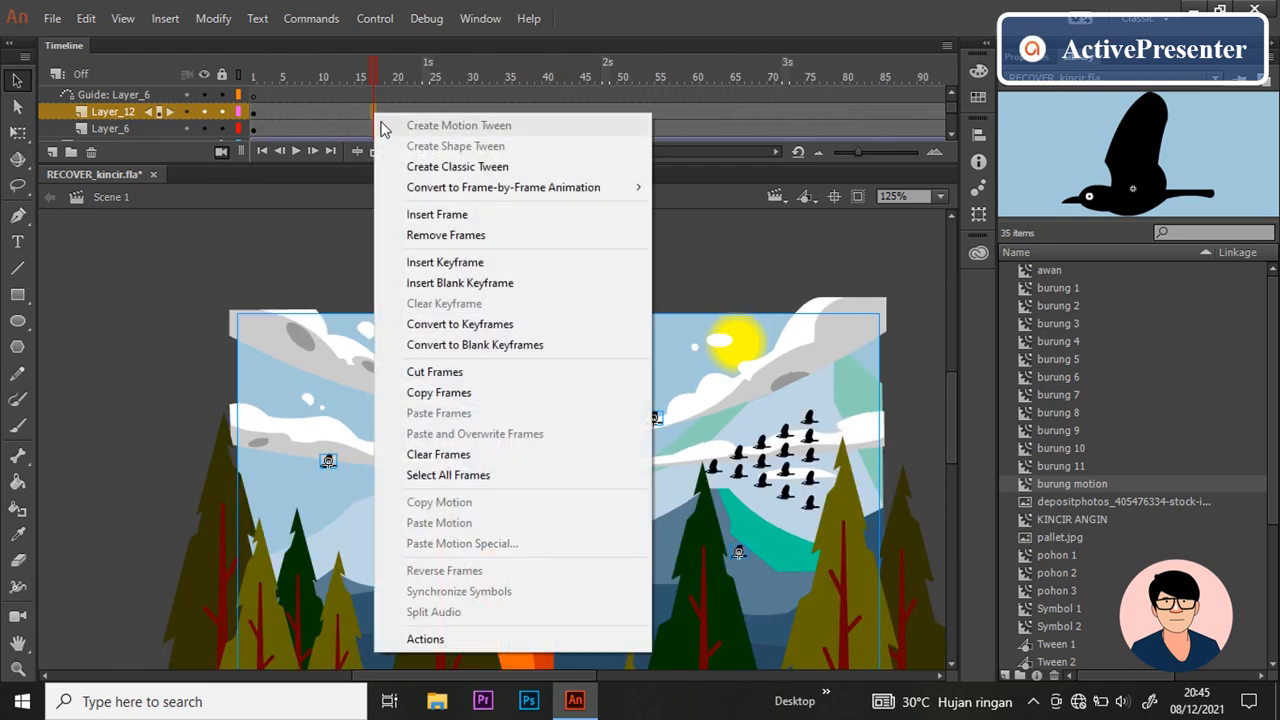
pyautogui.click(457, 166)
pyautogui.click(735, 390)
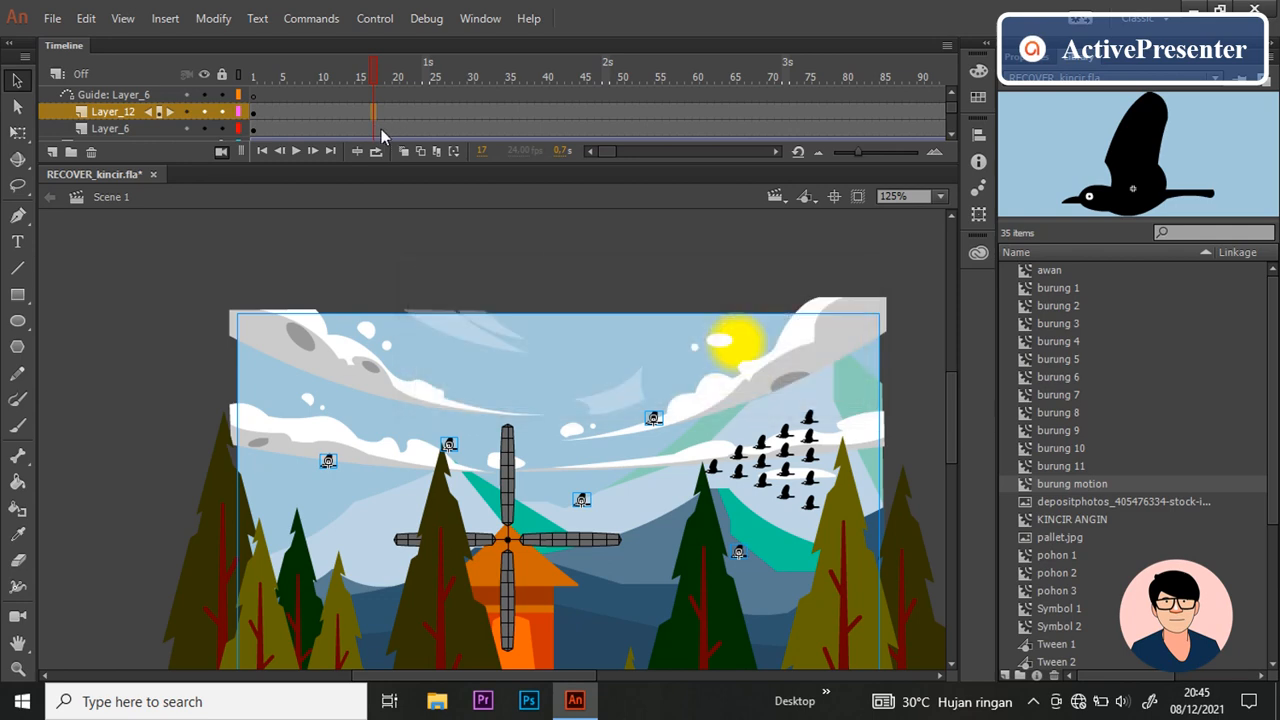
pyautogui.rightClick(377, 129)
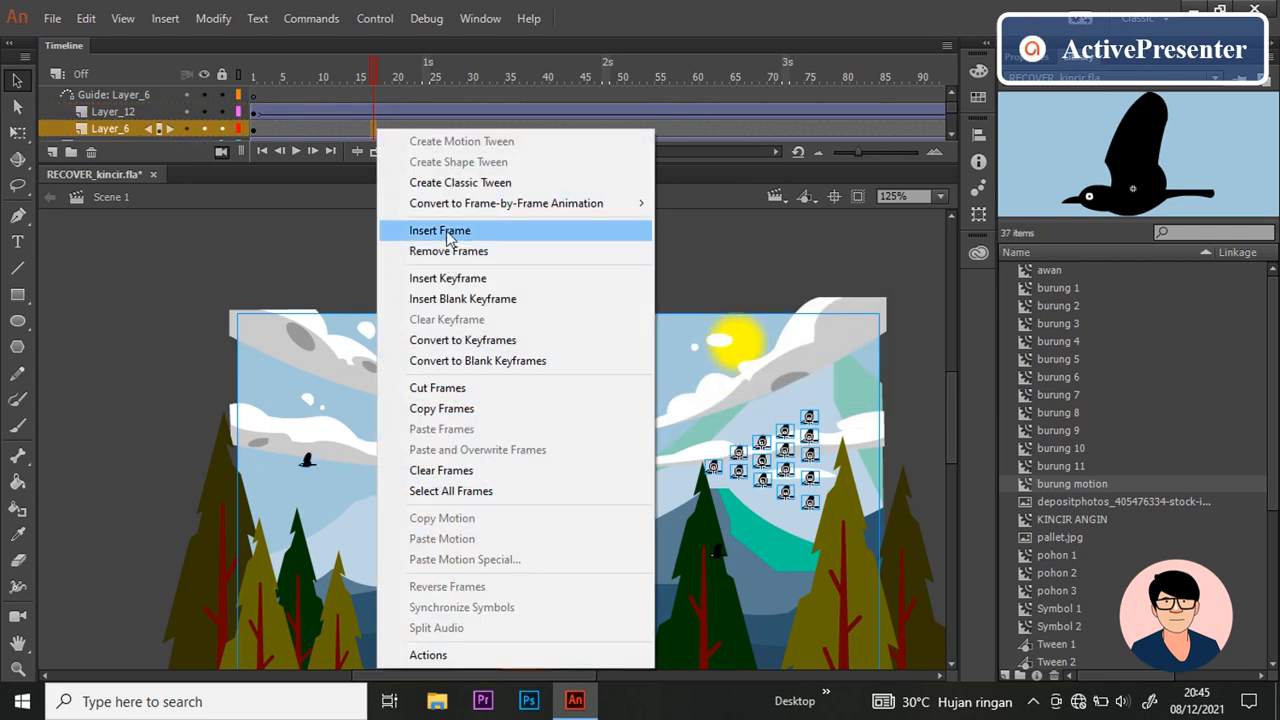
pyautogui.click(453, 185)
pyautogui.click(733, 386)
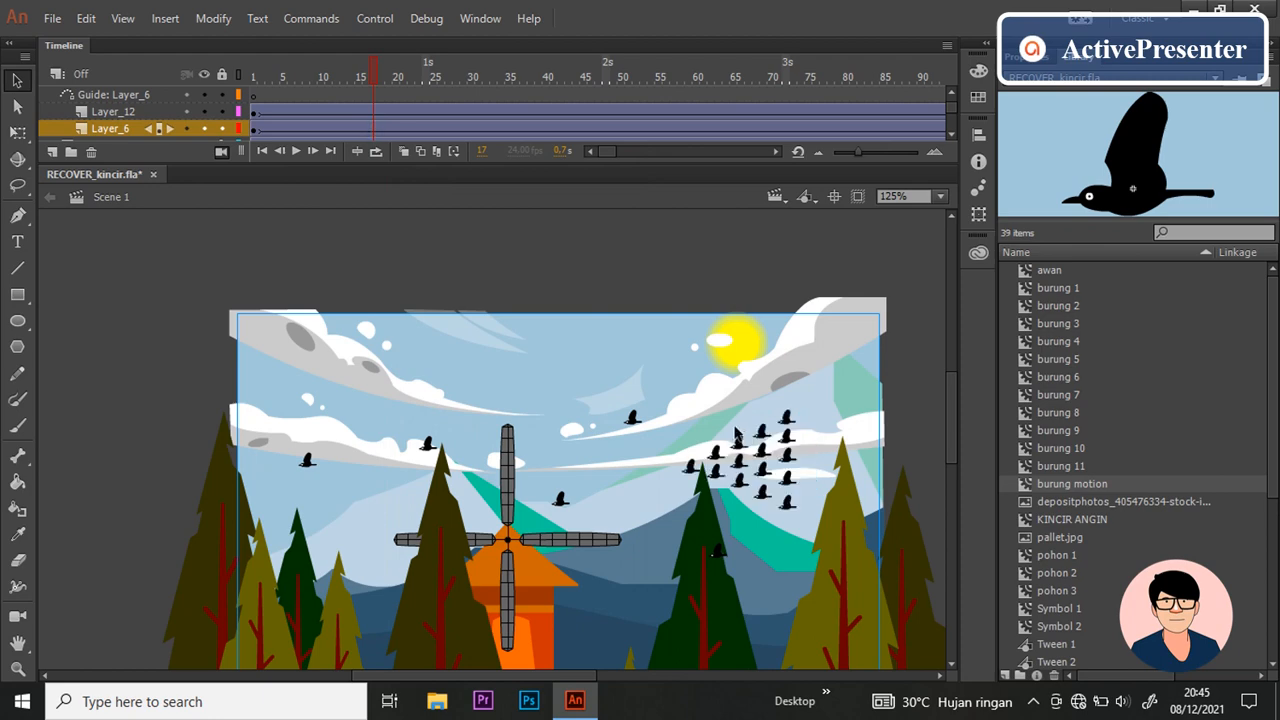
# Step: Test the movie to preview the birds' flight, and close the preview
pyautogui.scroll(1, 745, 430)
pyautogui.hotkey('ctrl', 'Return')
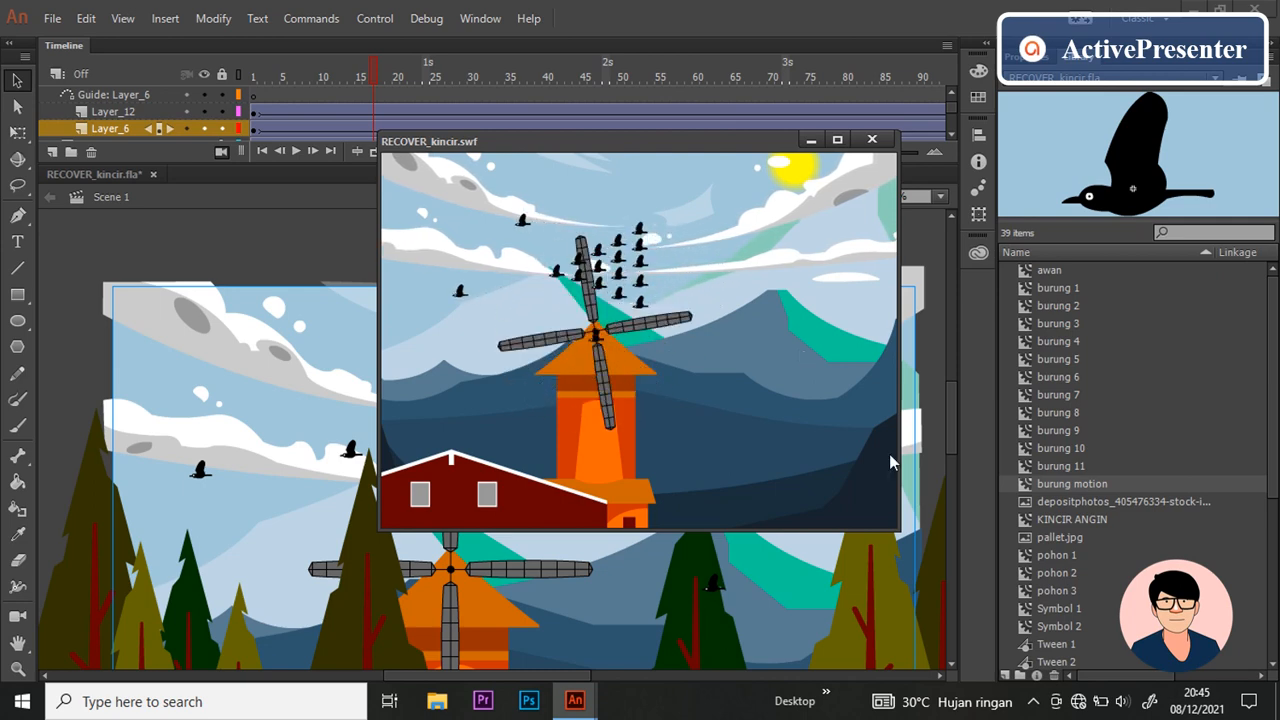
pyautogui.click(872, 139)
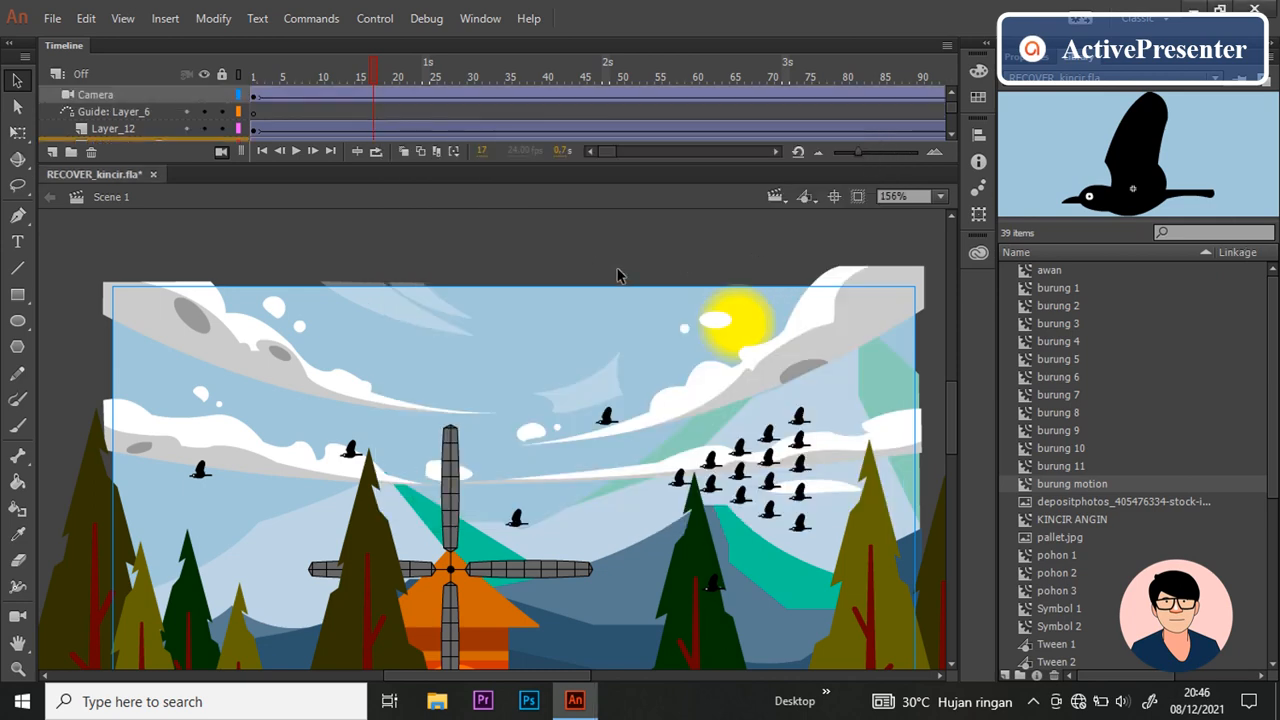
# Step: Delete Layer_6, which holds the V-shaped flock
pyautogui.scroll(3, 617, 275)
pyautogui.scroll(-3, 925, 350)
pyautogui.scroll(-2, 352, 125)
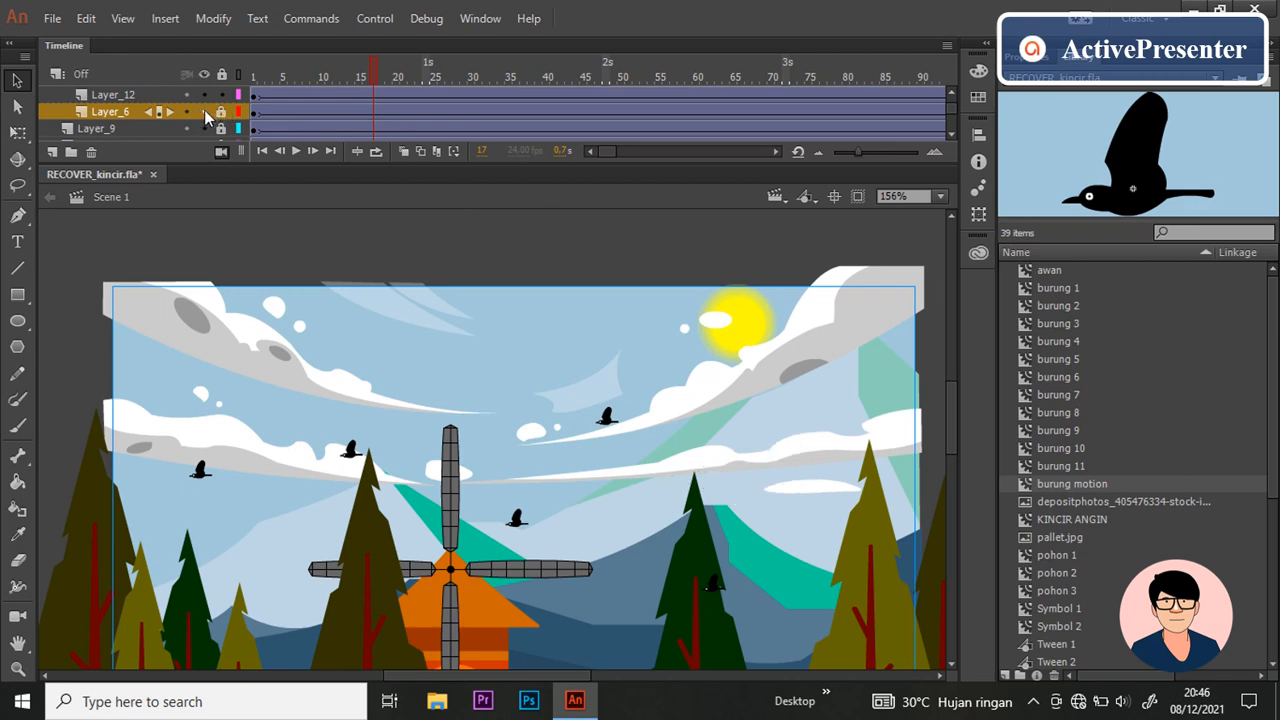
pyautogui.click(118, 118)
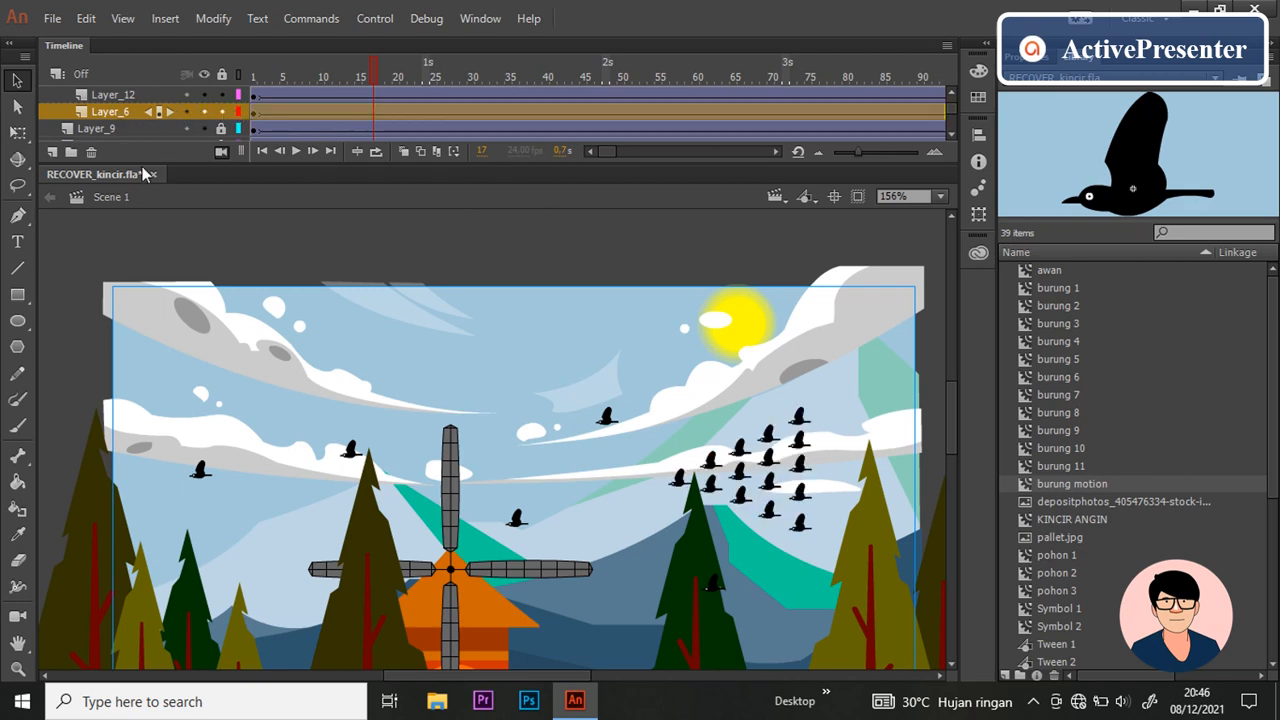
pyautogui.click(94, 155)
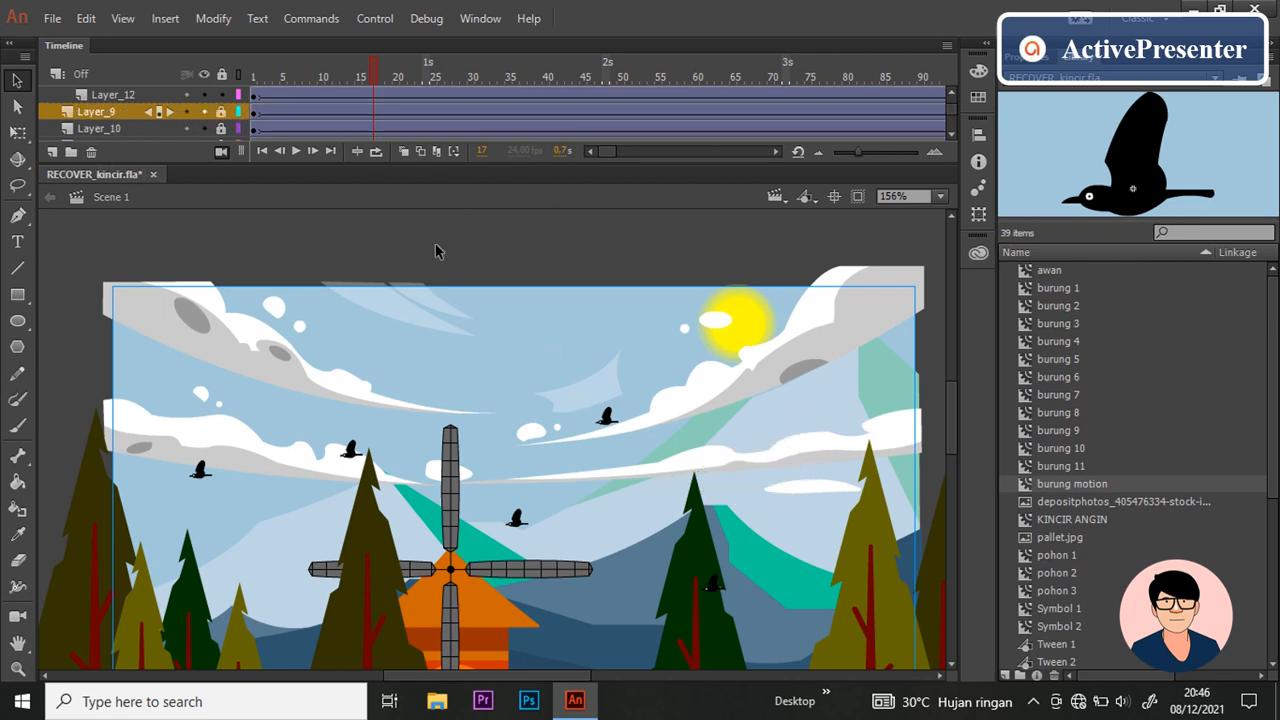
# Step: Add a new layer above Layer_12 and insert a keyframe at its frame 10
pyautogui.scroll(2, 329, 117)
pyautogui.click(255, 128)
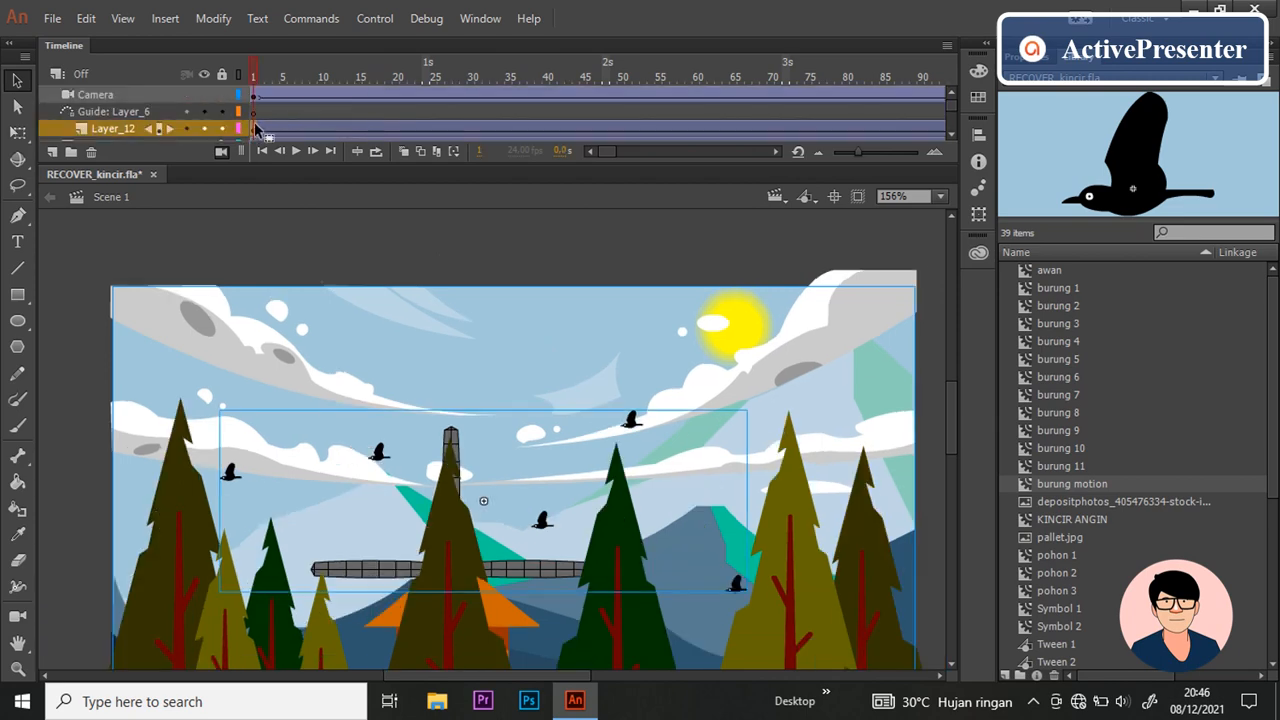
pyautogui.click(52, 151)
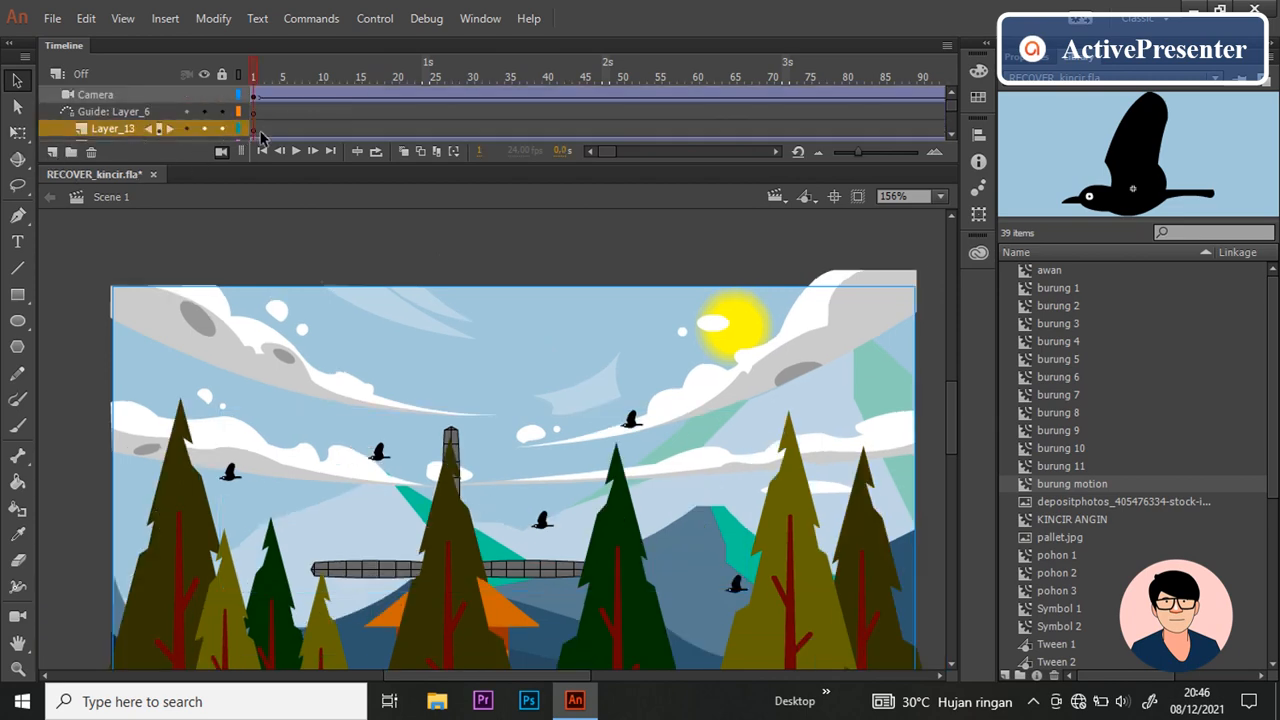
pyautogui.scroll(-1, 263, 130)
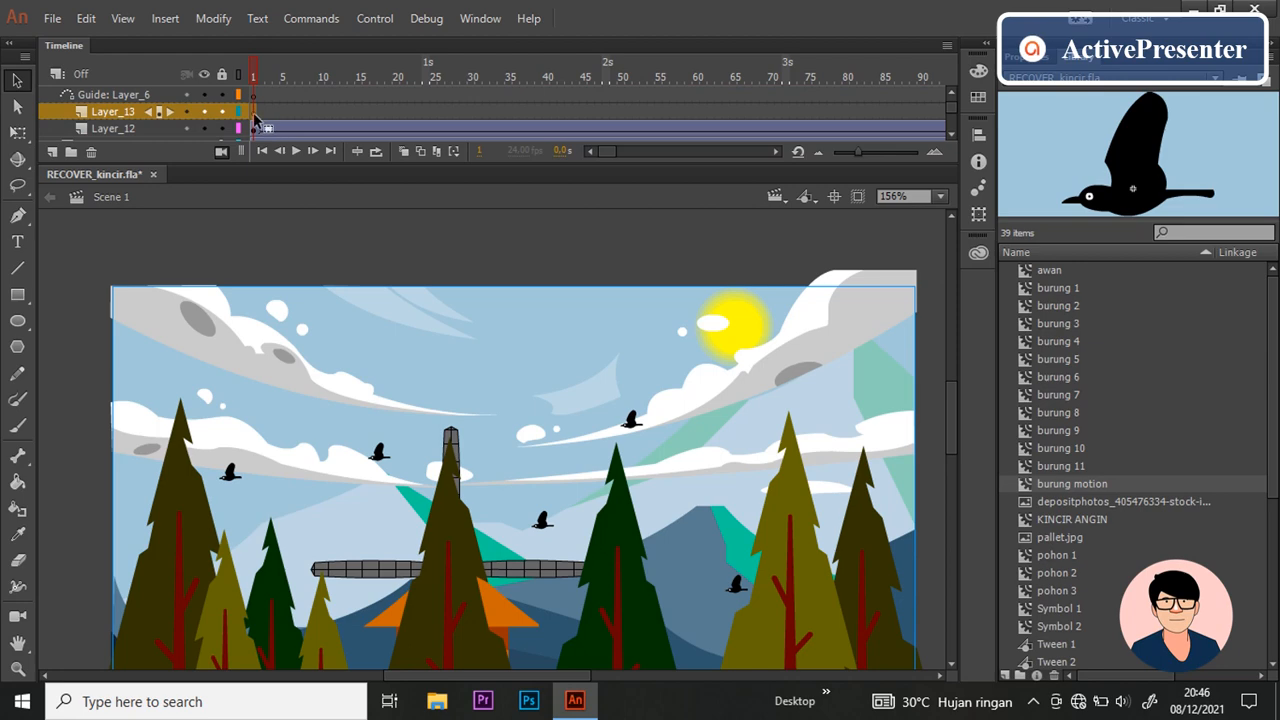
pyautogui.click(320, 112)
pyautogui.press('F6')
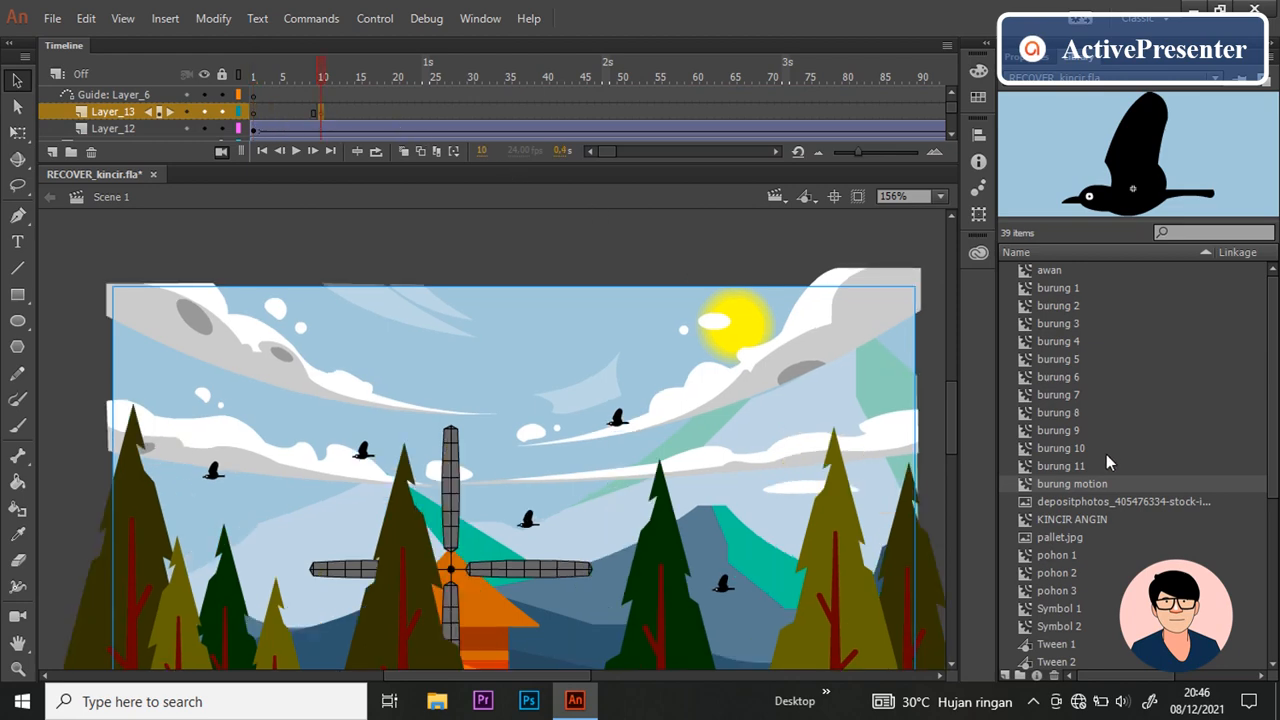
# Step: Place an instance of burung motion at frame 10 of Layer_13, in the sky near the large olive-green tree below the sun
pyautogui.click(613, 422)
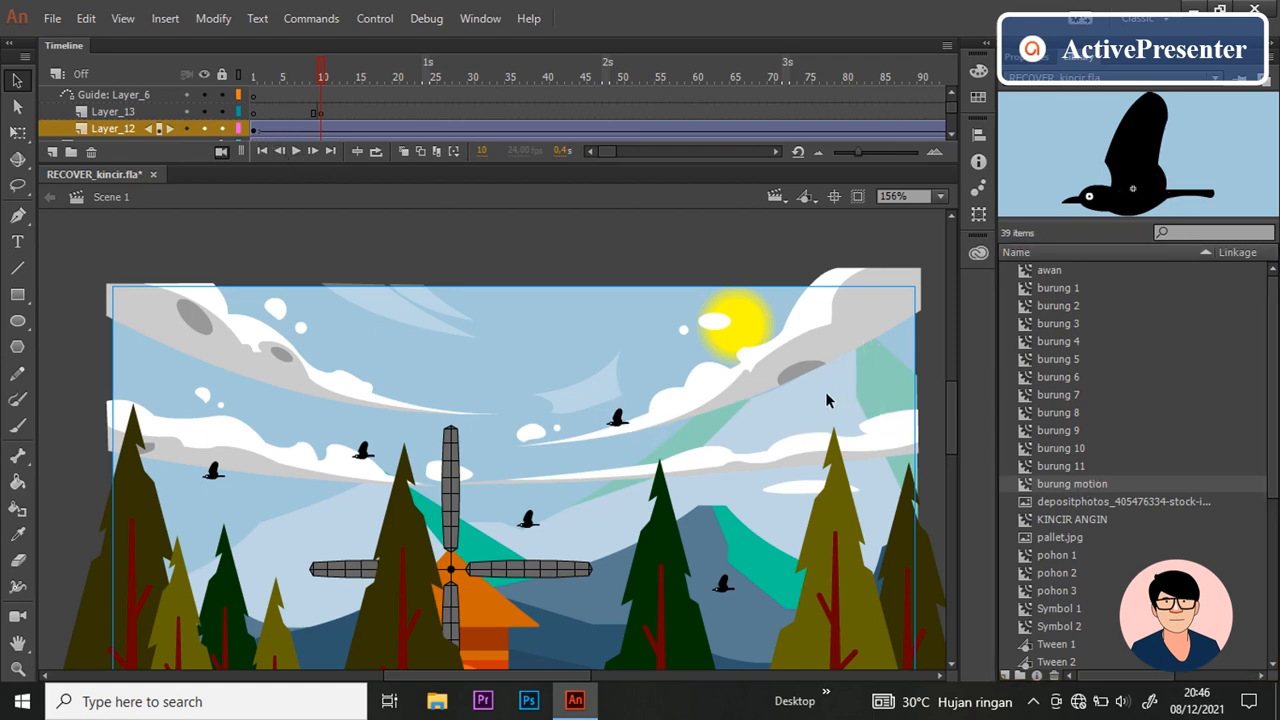
pyautogui.scroll(-2, 866, 467)
pyautogui.scroll(2, 846, 459)
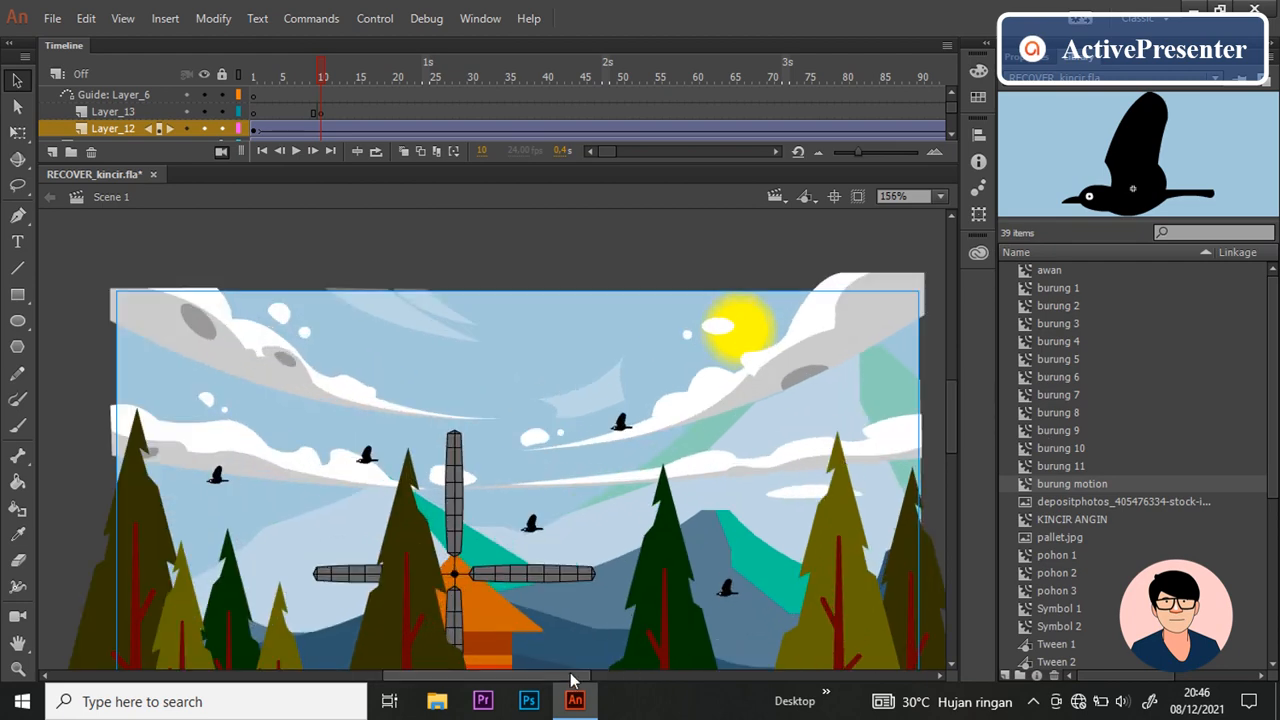
pyautogui.moveTo(568, 676); pyautogui.dragTo(589, 680)
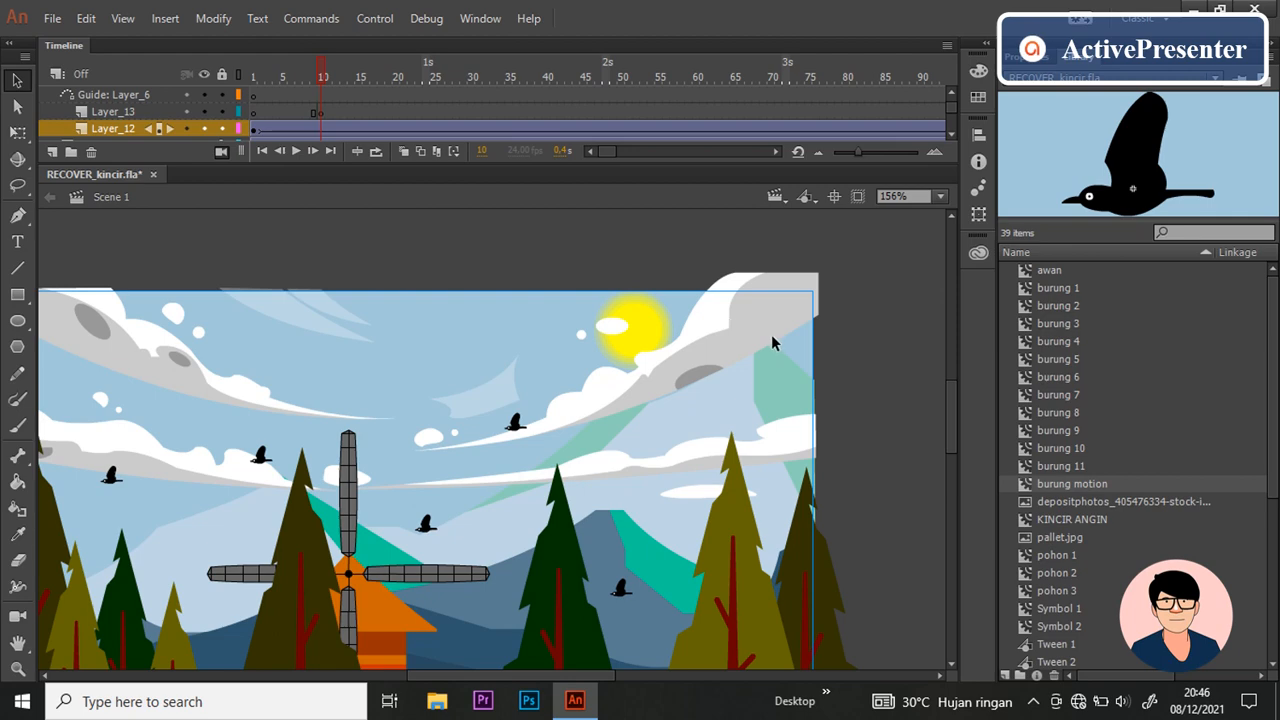
pyautogui.click(320, 112)
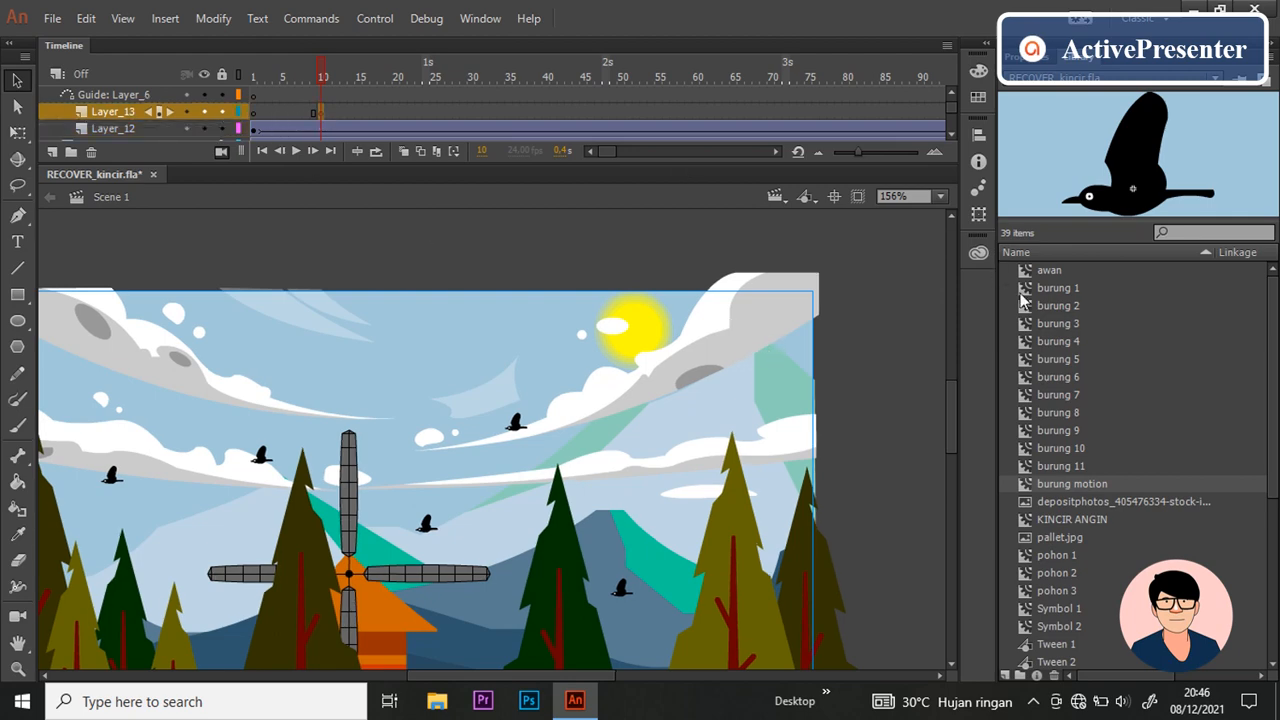
pyautogui.scroll(-2, 730, 374)
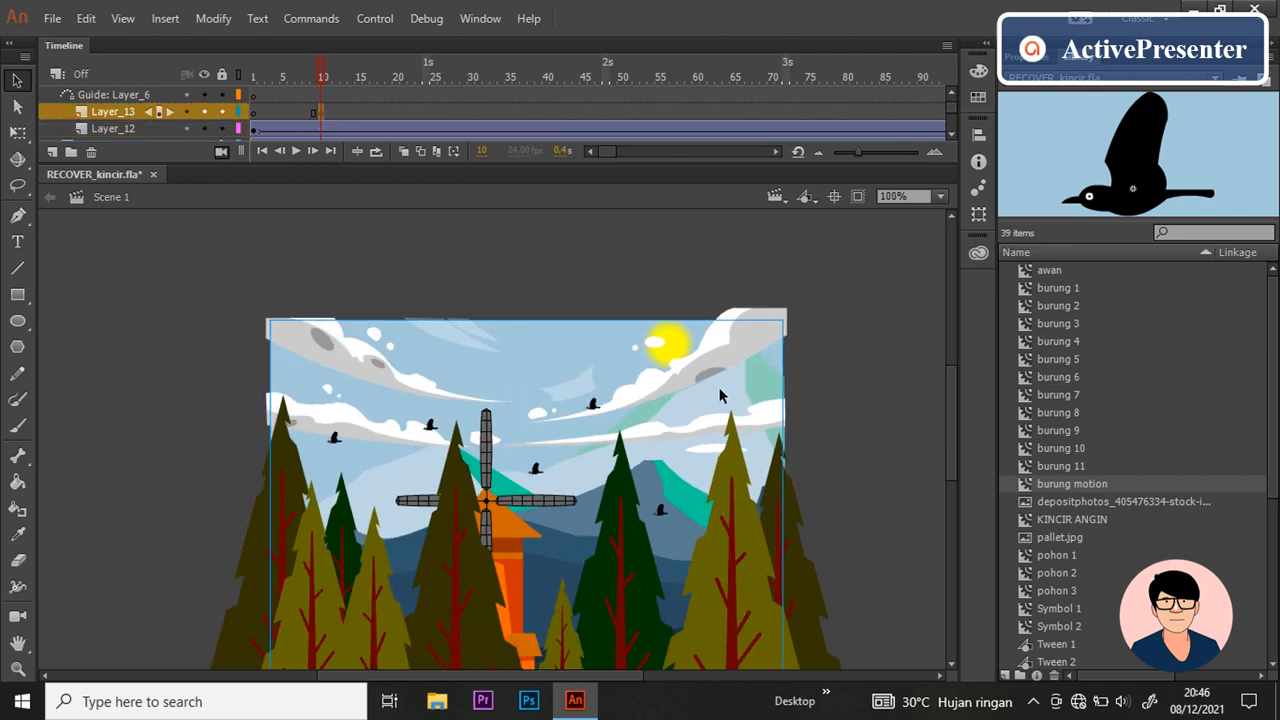
pyautogui.scroll(2, 720, 396)
pyautogui.moveTo(699, 408); pyautogui.dragTo(707, 410)
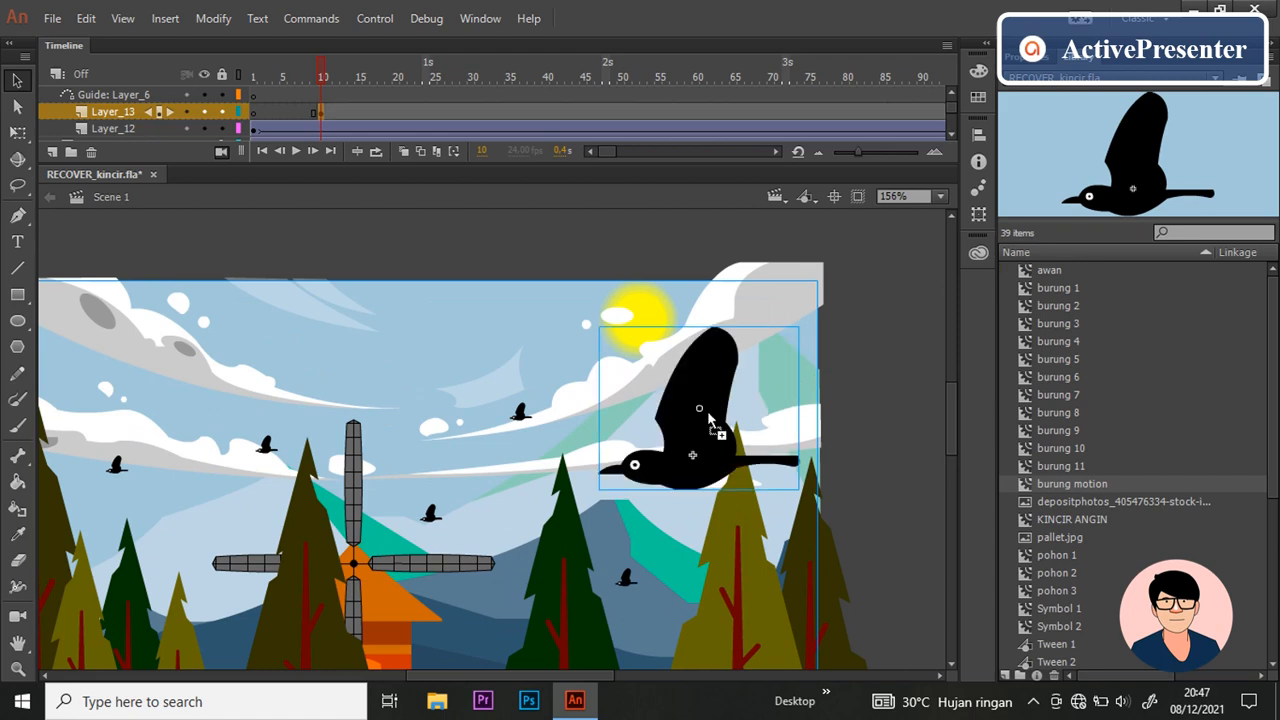
# Step: Shrink the new bird with Free Transform to about the size of the other scattered birds
pyautogui.press('q')
pyautogui.moveTo(797, 487); pyautogui.dragTo(711, 422)
pyautogui.press('v')
pyautogui.scroll(2, 704, 402)
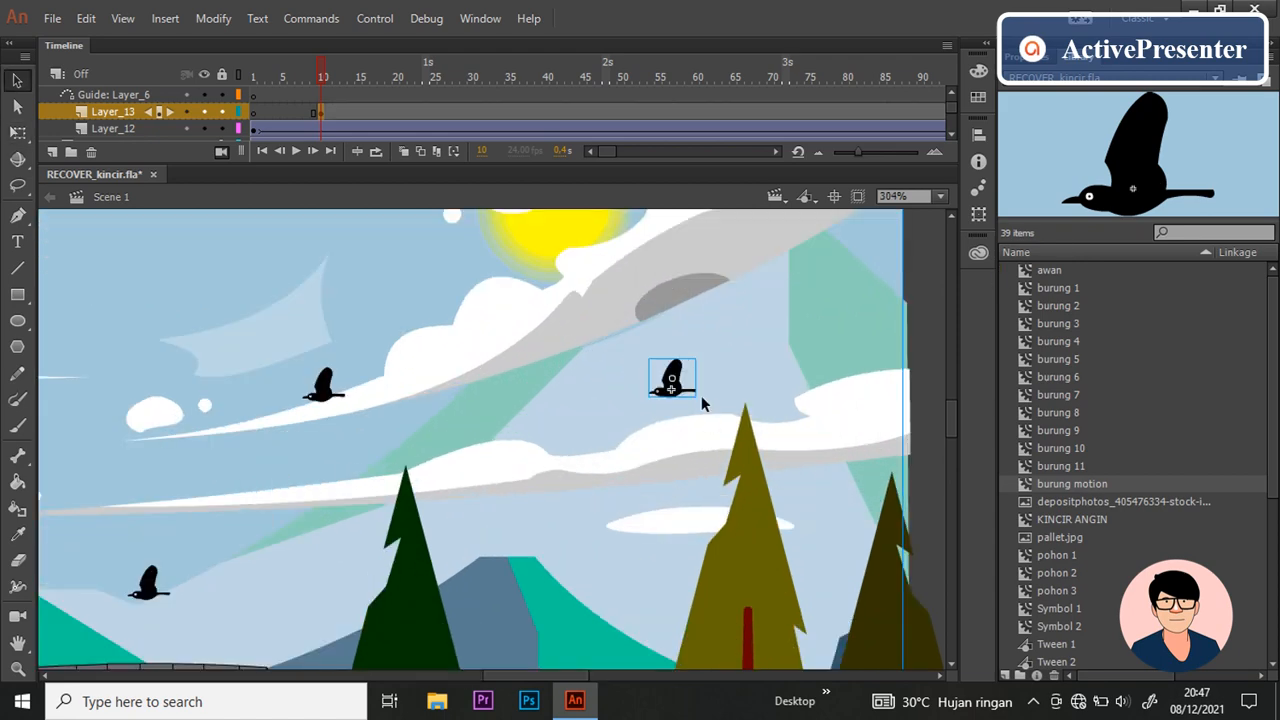
pyautogui.press('q')
pyautogui.scroll(3, 702, 410)
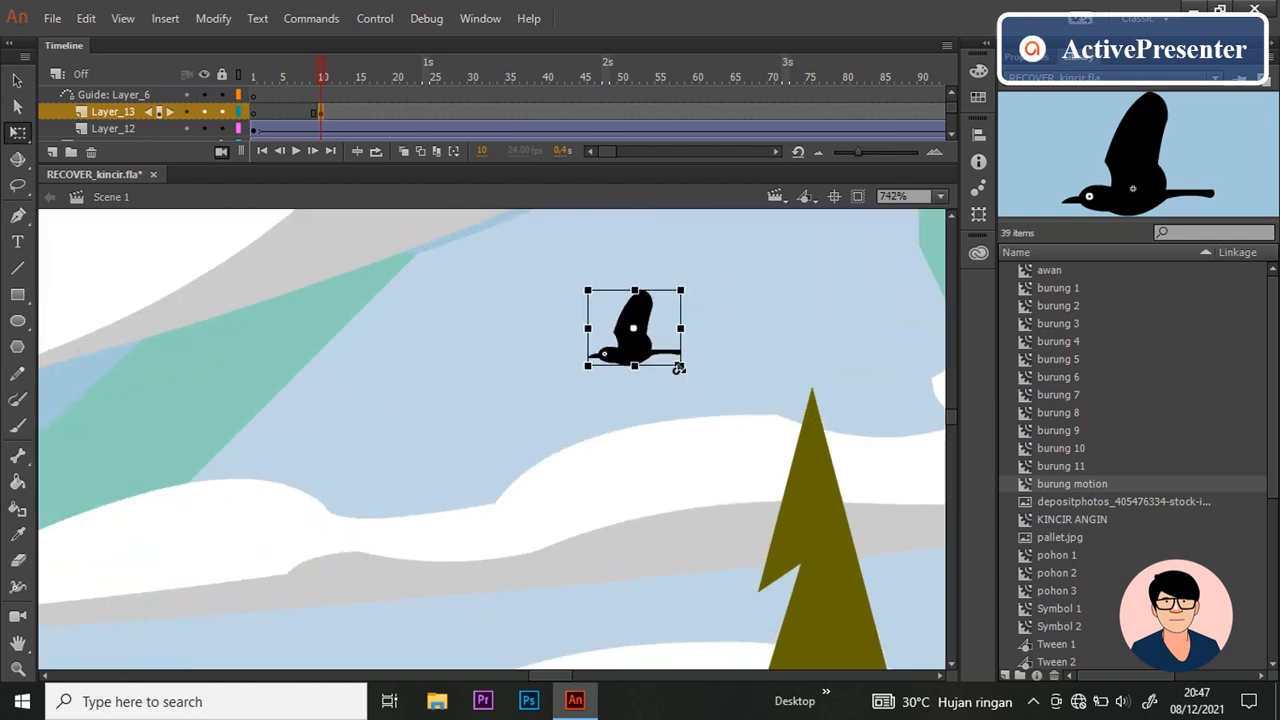
pyautogui.scroll(-5, 763, 391)
pyautogui.scroll(-2, 752, 410)
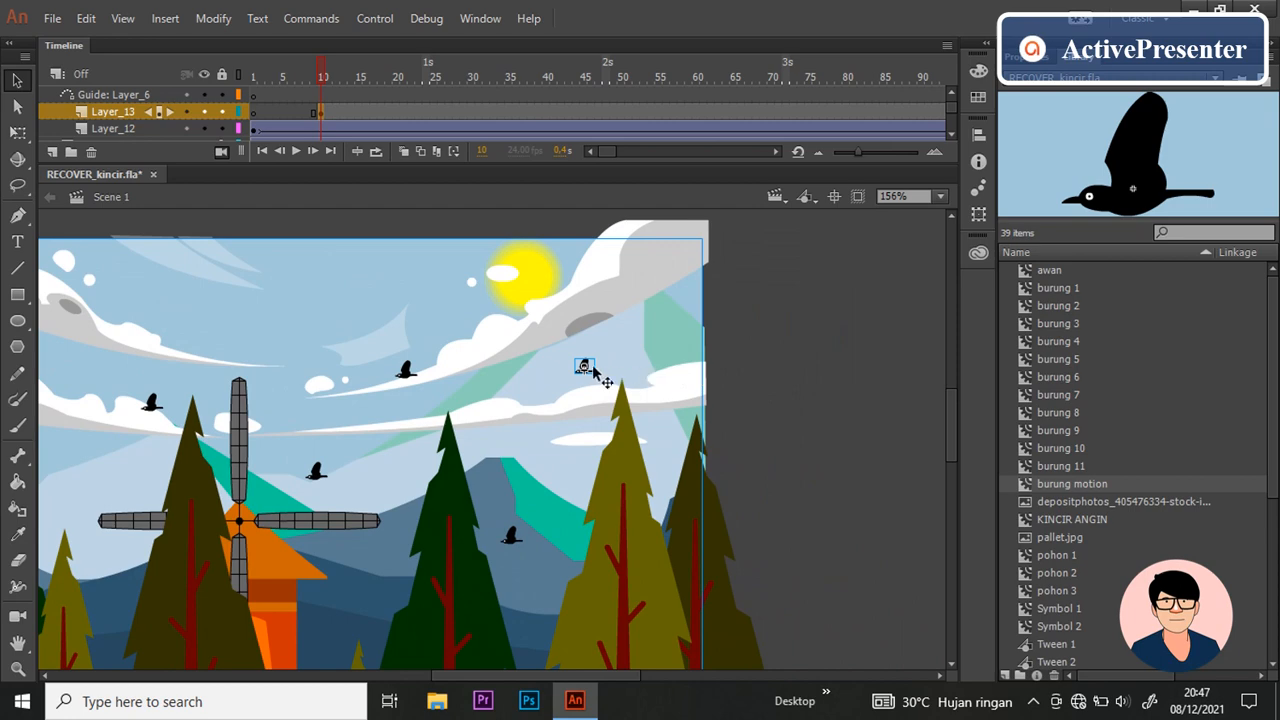
# Step: Move the small bird outside the stage, just past its right edge, and lock Layer_12
pyautogui.doubleClick(587, 367)
pyautogui.click(110, 197)
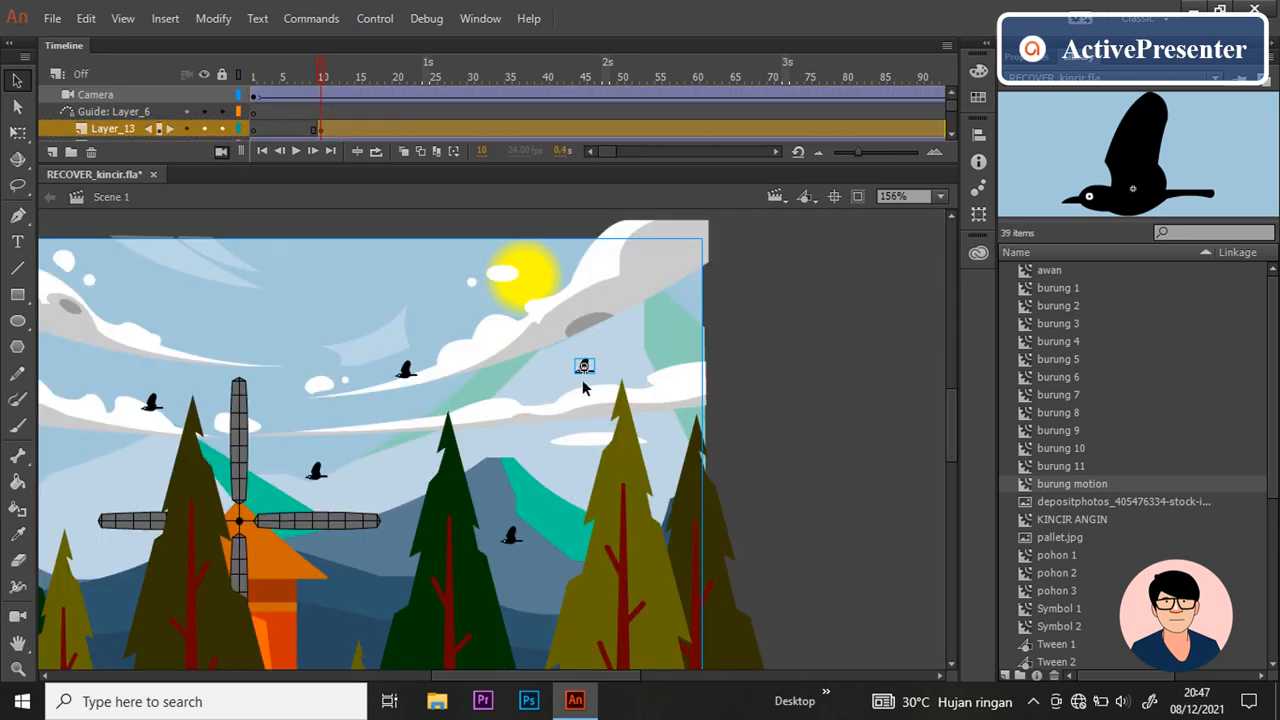
pyautogui.moveTo(587, 370); pyautogui.dragTo(754, 380)
pyautogui.click(540, 270)
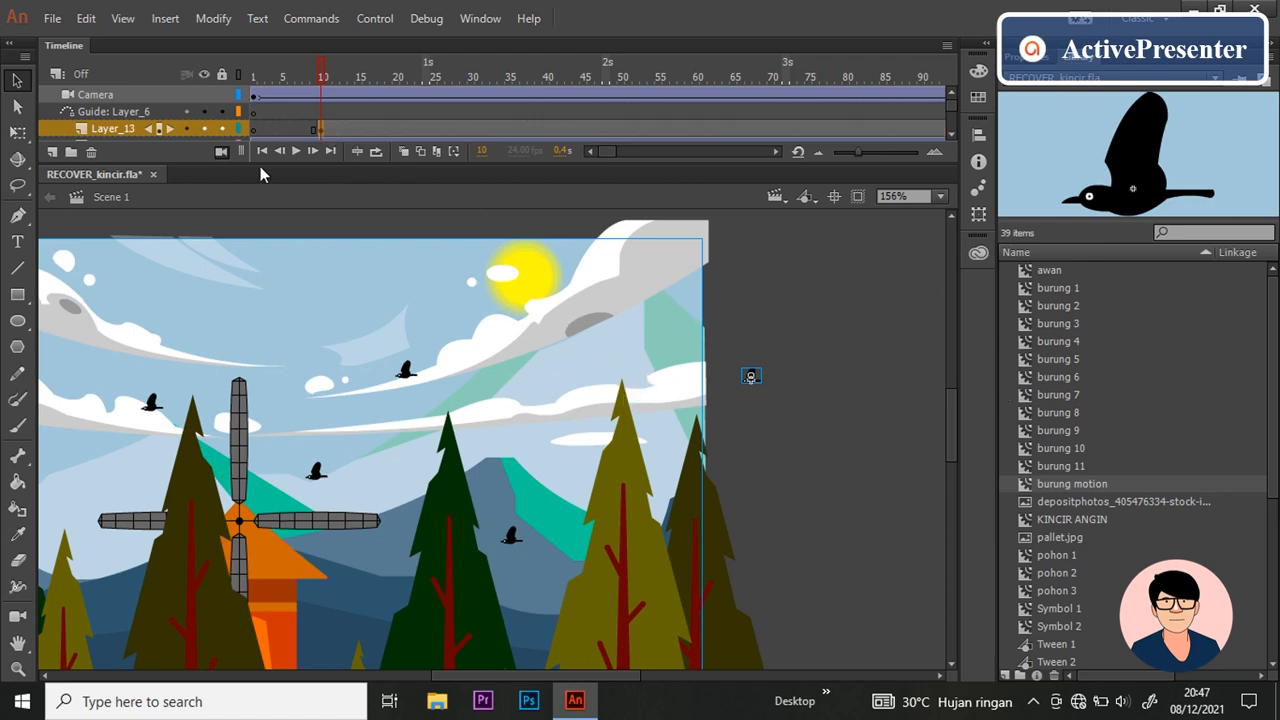
pyautogui.scroll(-2, 224, 131)
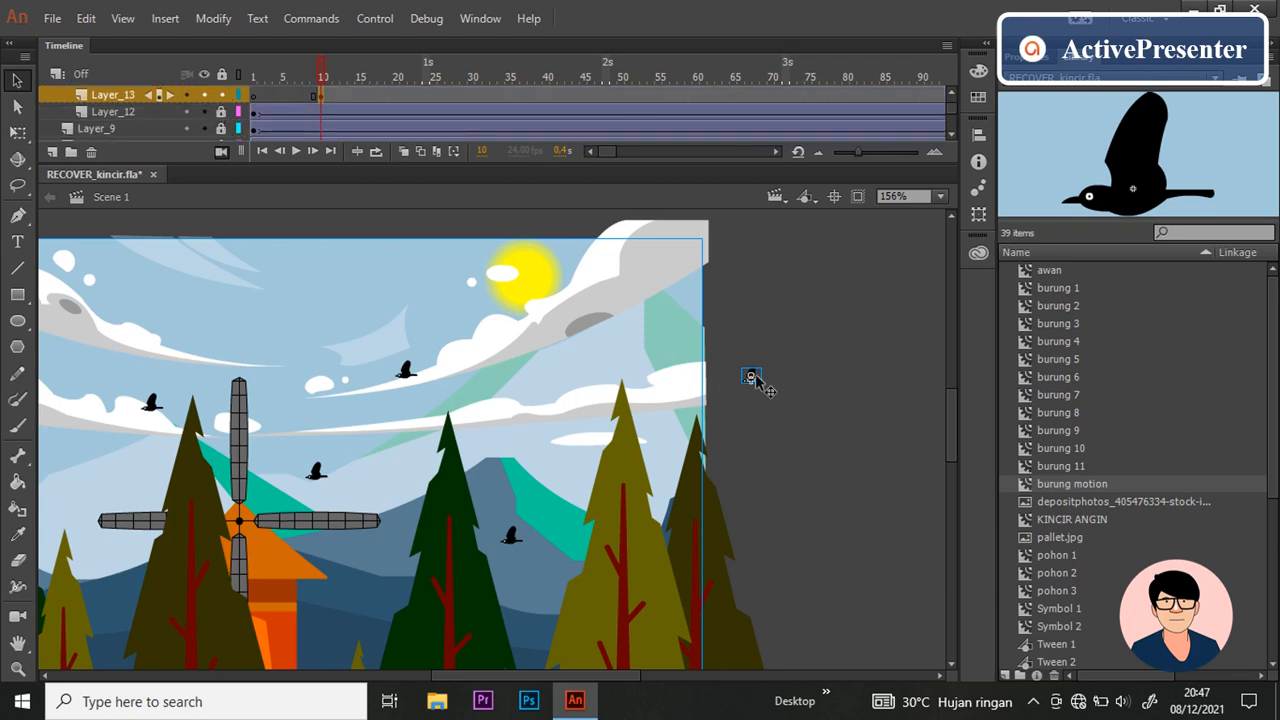
# Step: Paste three more birds on Layer_13: one left of the windmill, one beside the dark-green tree and one near the stage's right edge
pyautogui.hotkey('ctrl', 'v')
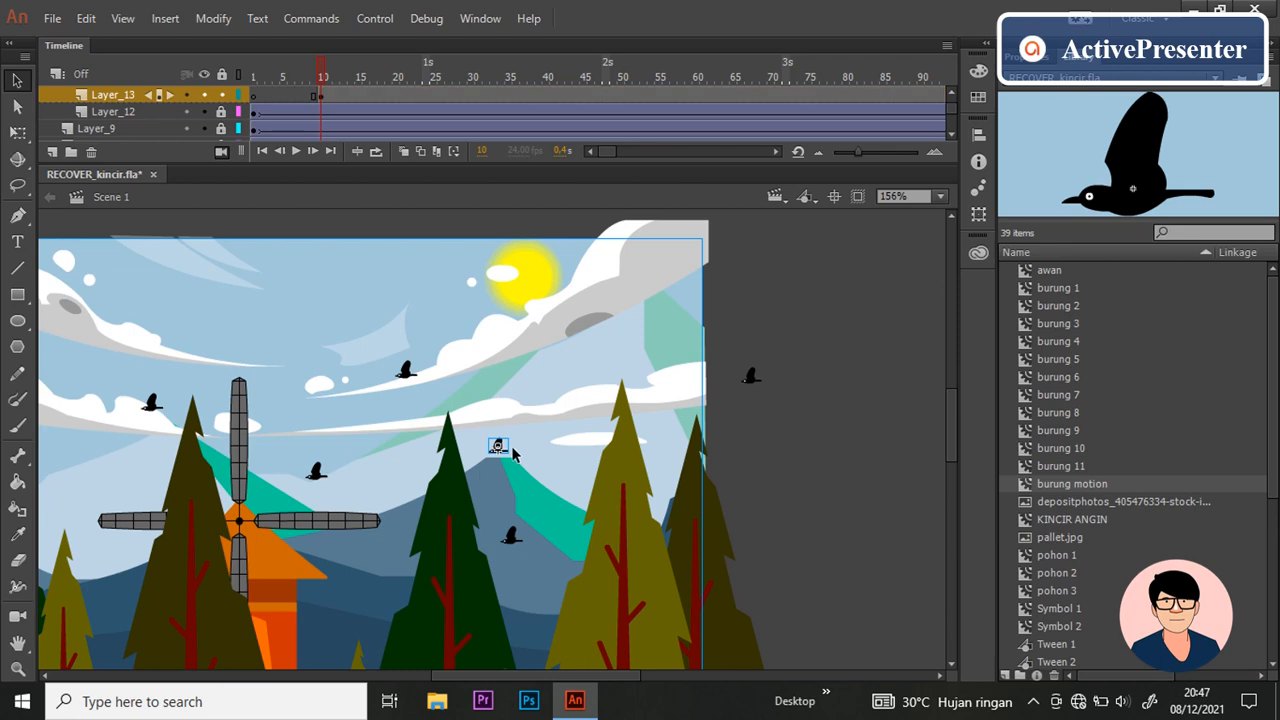
pyautogui.scroll(-1, 517, 443)
pyautogui.moveTo(517, 443); pyautogui.dragTo(162, 499)
pyautogui.moveTo(270, 453); pyautogui.dragTo(822, 417)
pyautogui.hotkey('ctrl', 'v')
pyautogui.click(907, 424)
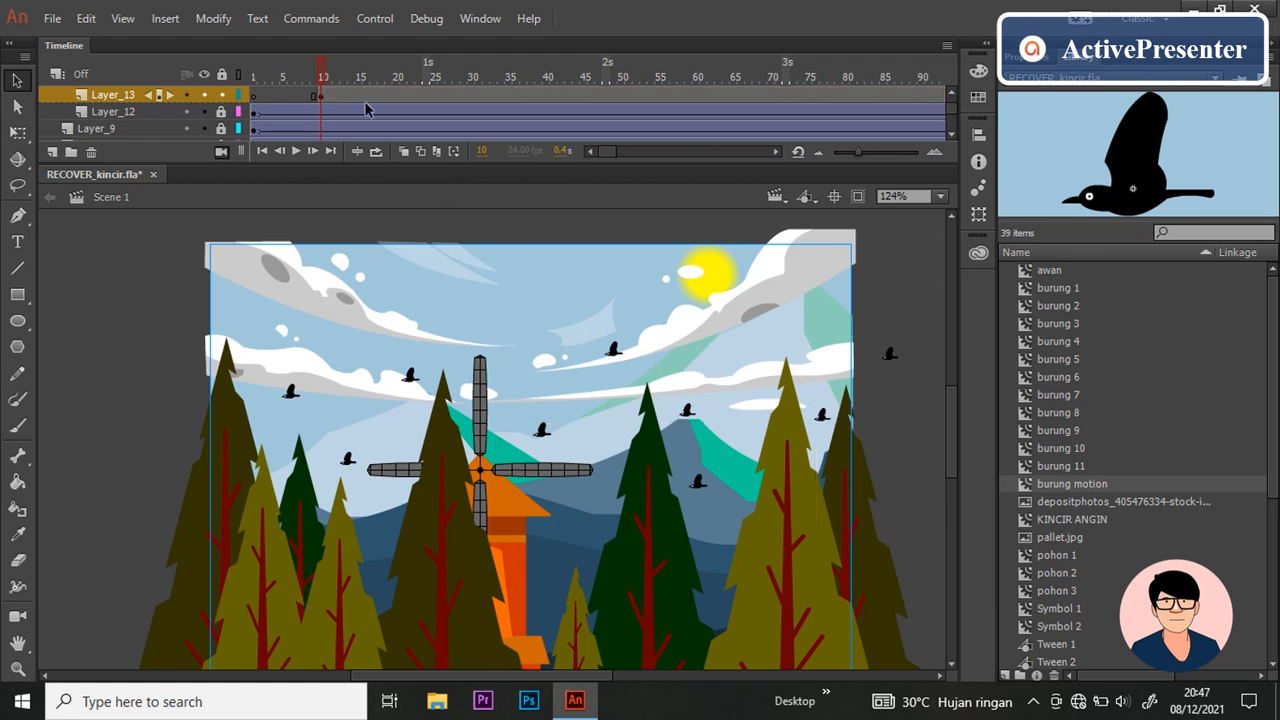
# Step: Insert a keyframe at frame 240 of Layer_13 and move its four birds together to the left
pyautogui.moveTo(603, 154); pyautogui.dragTo(645, 158)
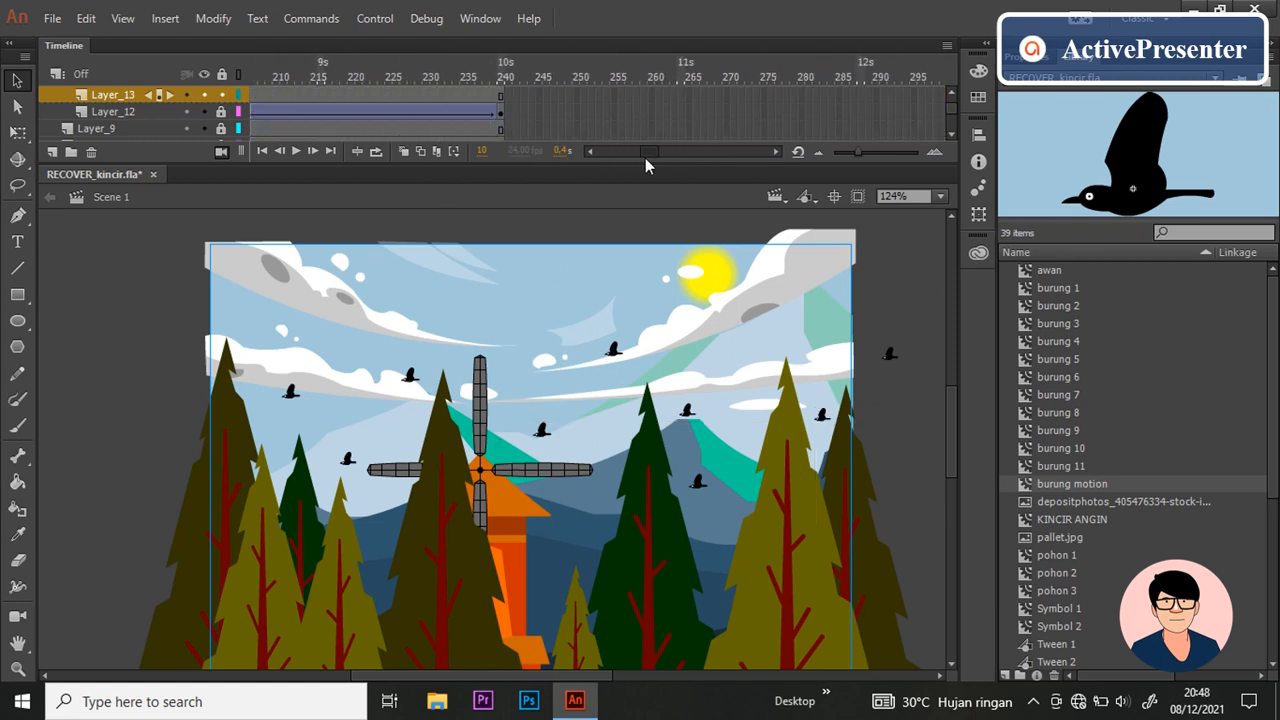
pyautogui.click(505, 96)
pyautogui.rightClick(505, 96)
pyautogui.click(560, 243)
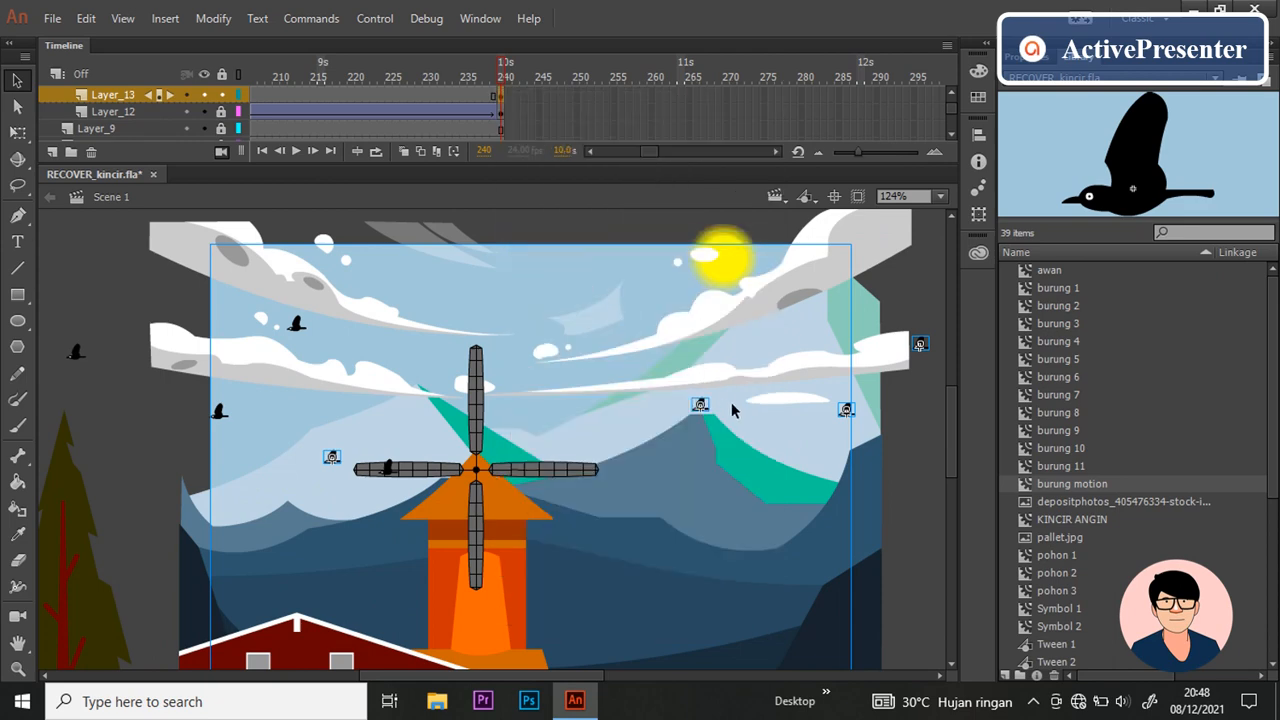
pyautogui.moveTo(848, 420); pyautogui.dragTo(697, 424)
pyautogui.click(365, 95)
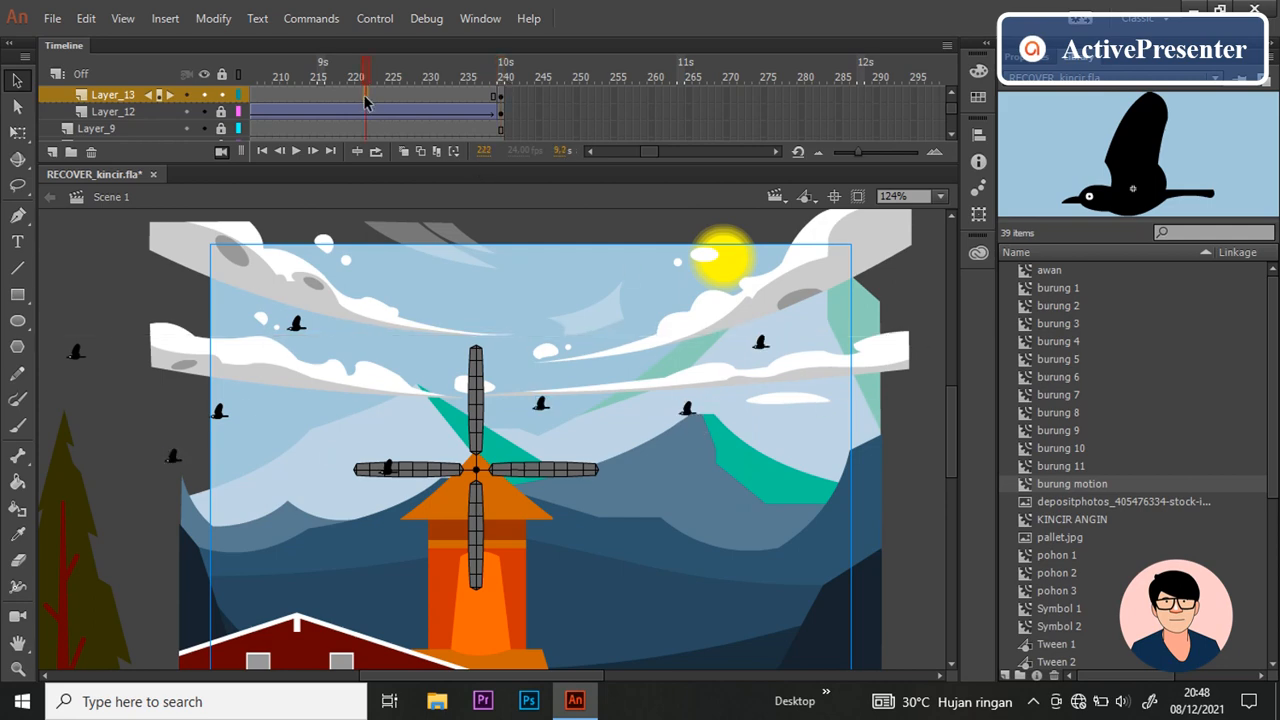
# Step: Create a classic tween on Layer_13 running to frame 240 and test the movie
pyautogui.rightClick(365, 95)
pyautogui.click(415, 150)
pyautogui.click(733, 387)
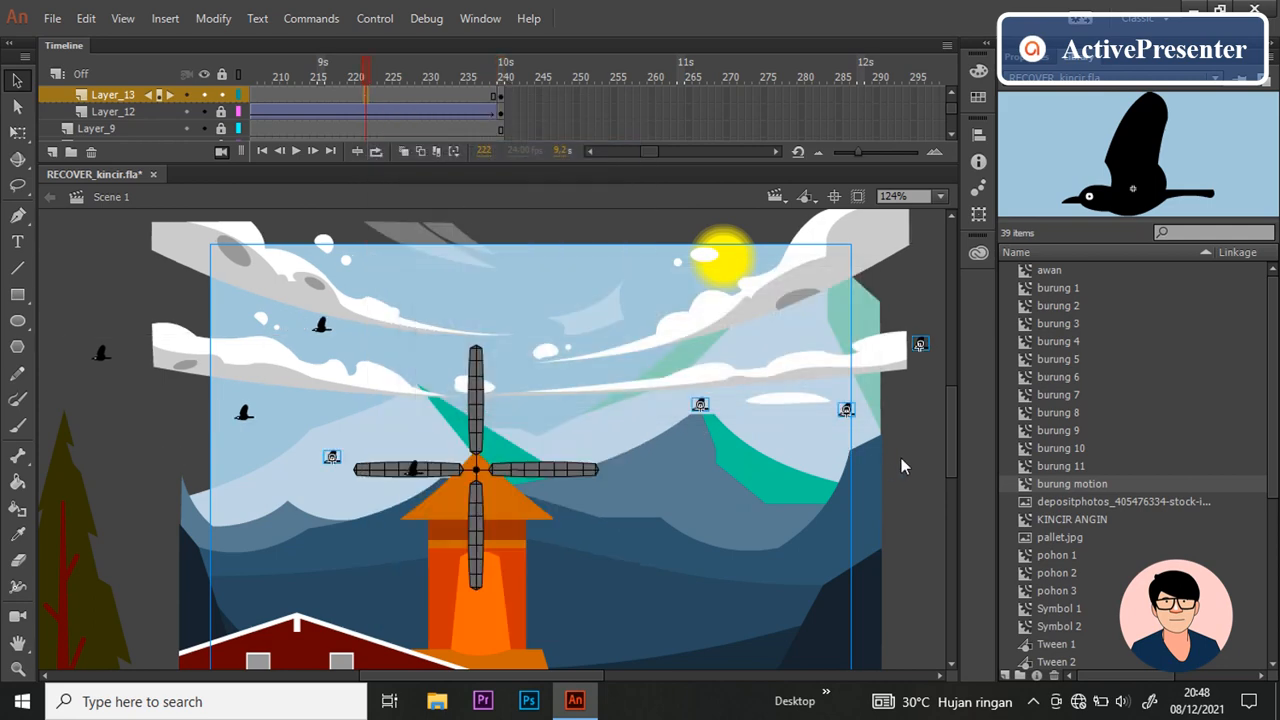
pyautogui.scroll(-3, 836, 450)
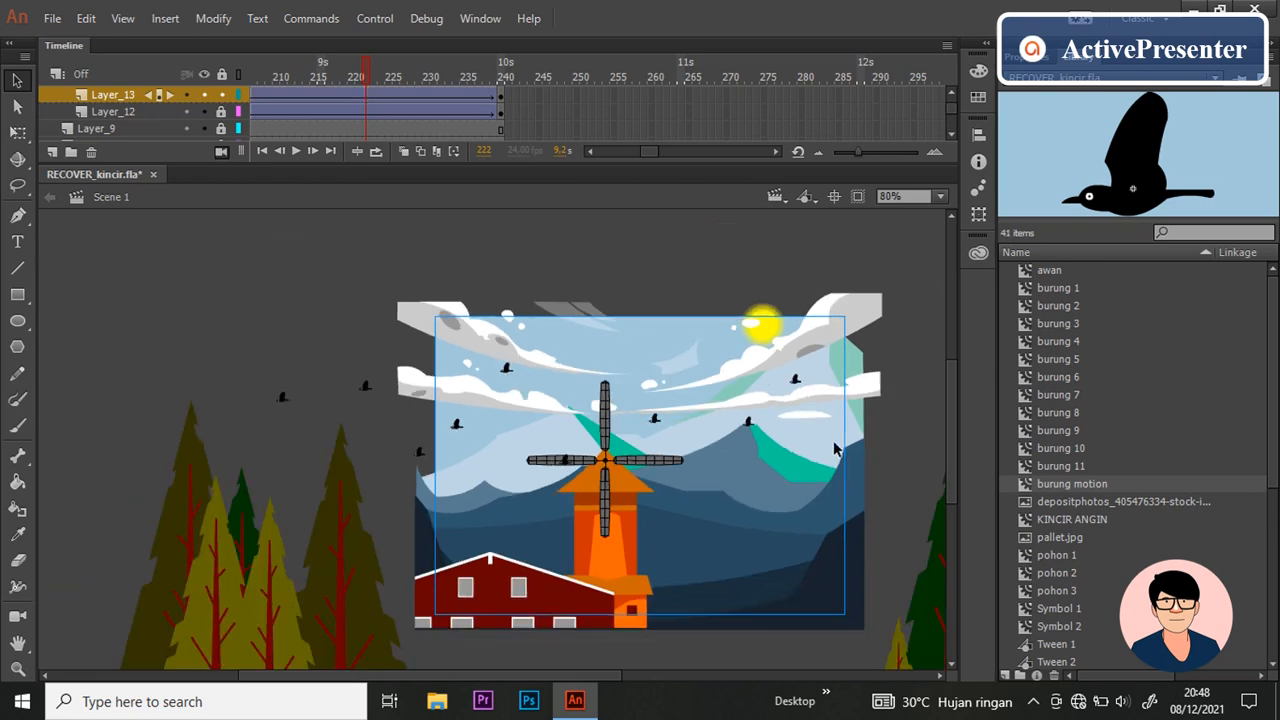
pyautogui.hotkey('ctrl', 'Return')
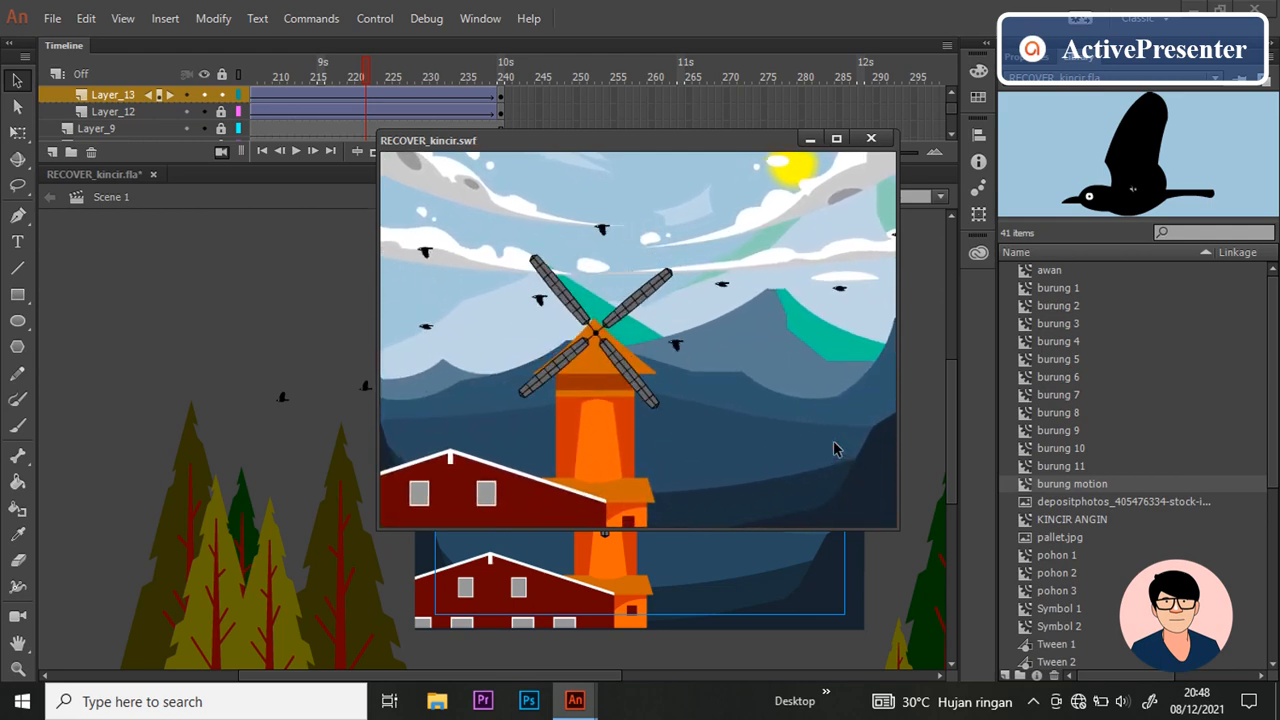
pyautogui.click(870, 138)
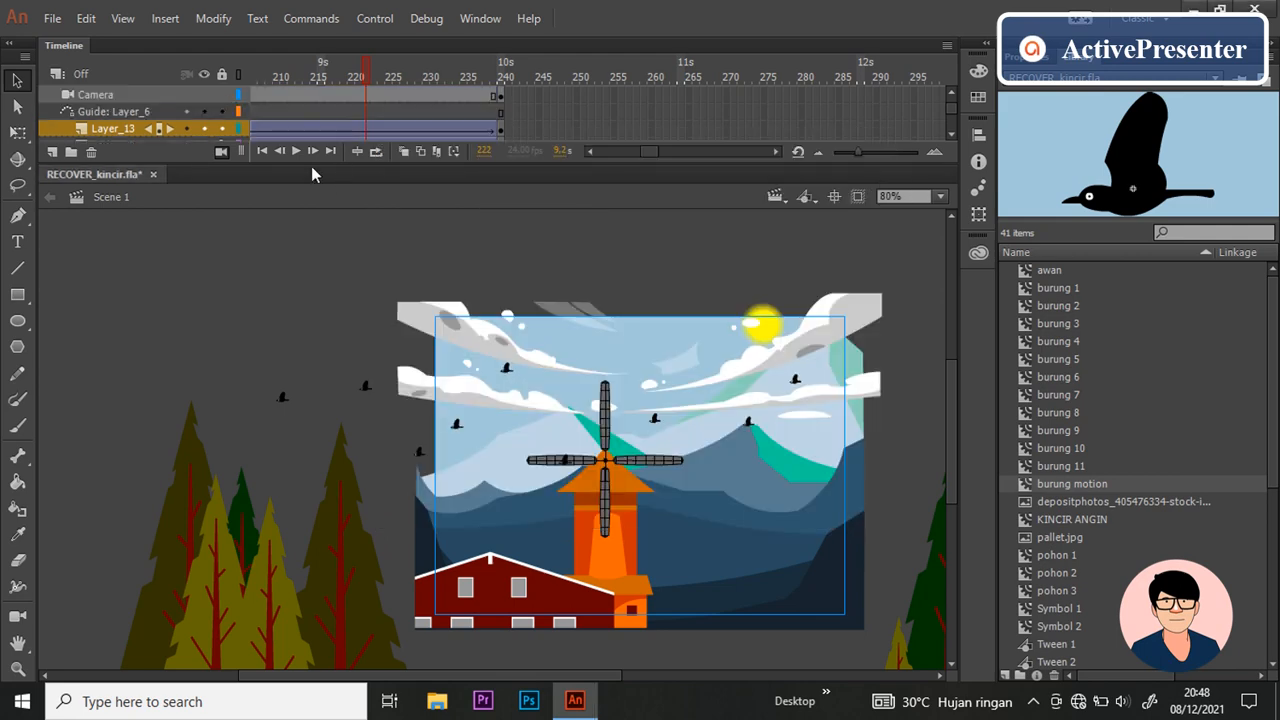
# Step: Move the Layer_6 guide together with Layer_13 and Layer_12 below Layer_1 in the layer stack
pyautogui.moveTo(388, 165); pyautogui.dragTo(373, 322)
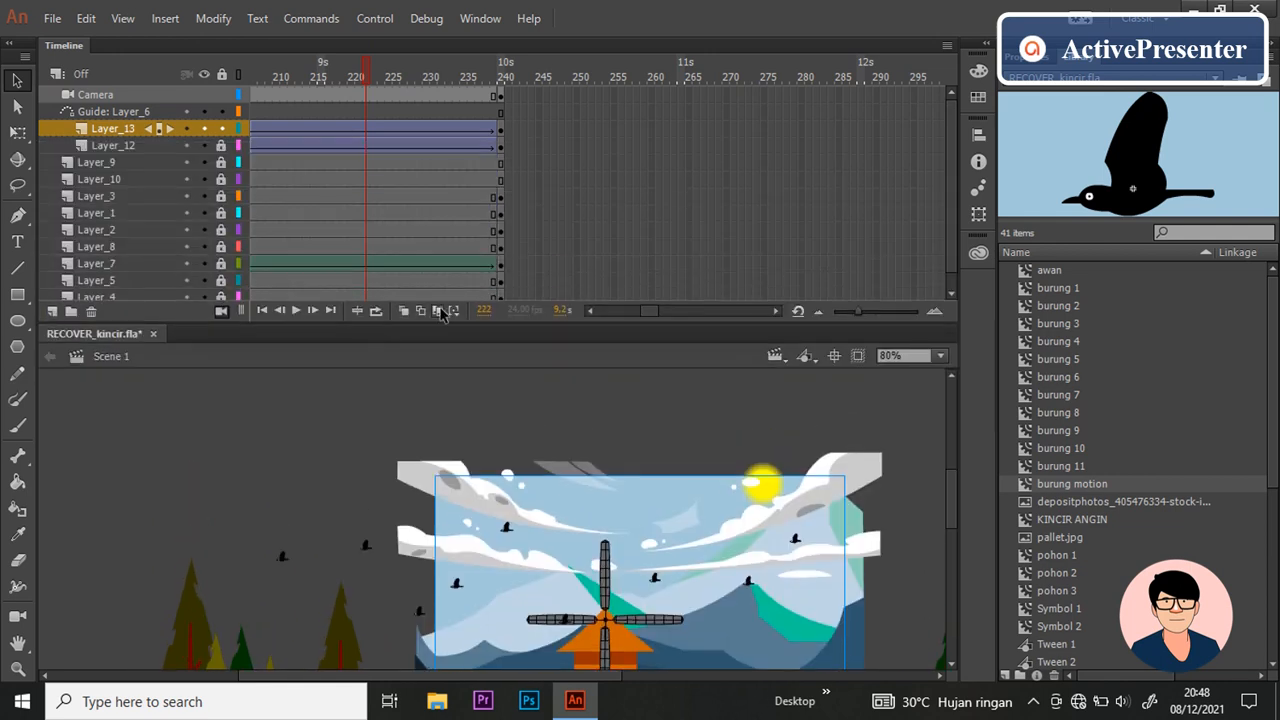
pyautogui.moveTo(647, 310); pyautogui.dragTo(596, 307)
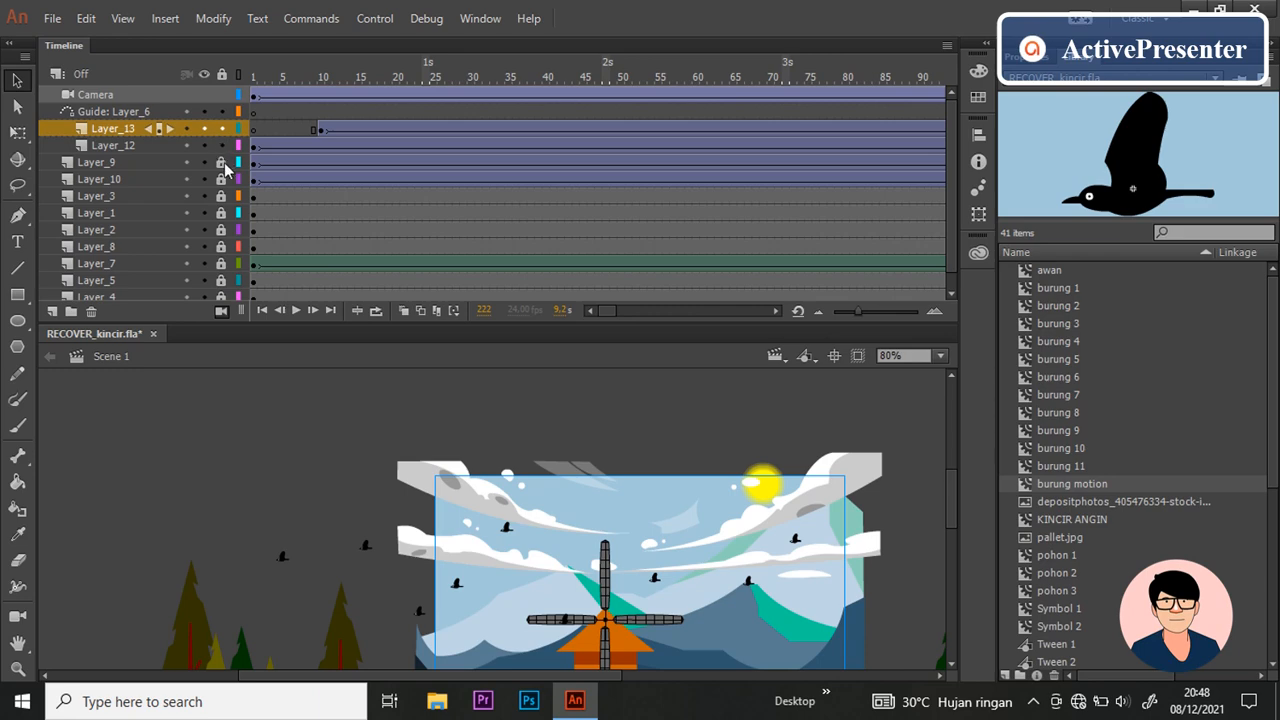
pyautogui.click(152, 165)
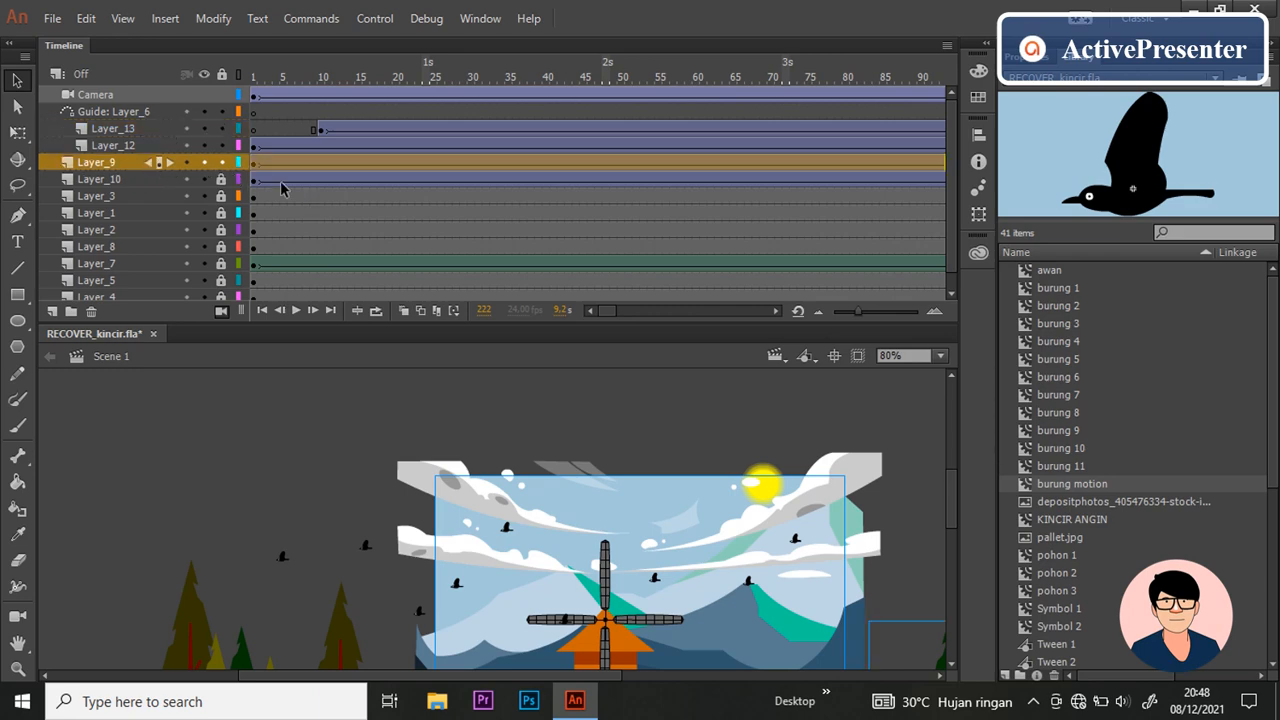
pyautogui.click(221, 163)
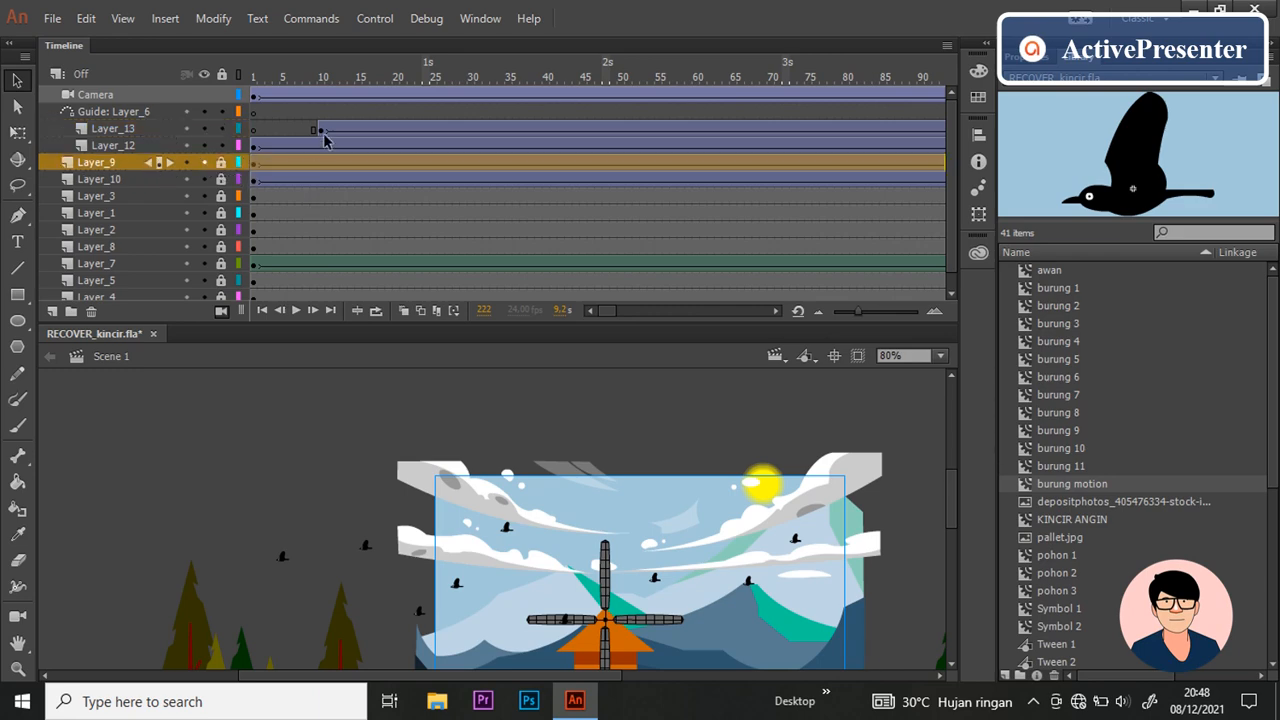
pyautogui.click(144, 114)
pyautogui.keyDown('shift'); pyautogui.click(148, 146); pyautogui.keyUp('shift')
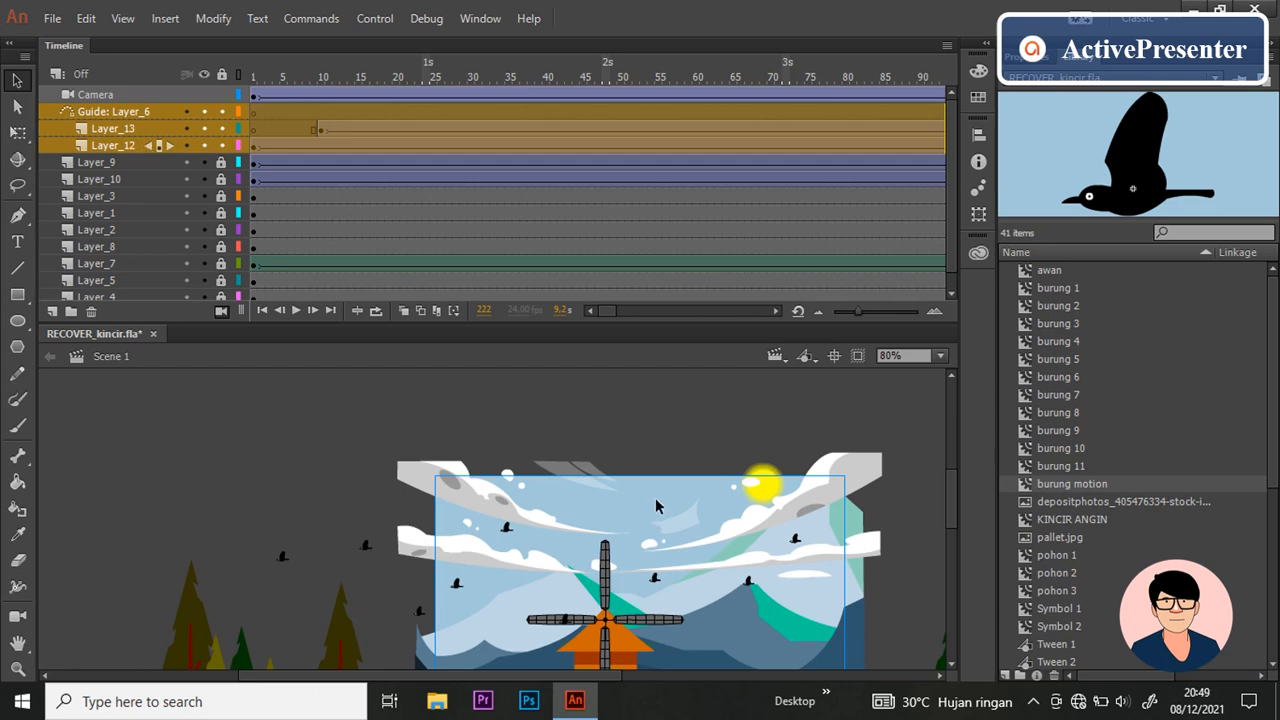
pyautogui.scroll(-3, 617, 577)
pyautogui.moveTo(117, 140); pyautogui.dragTo(124, 236)
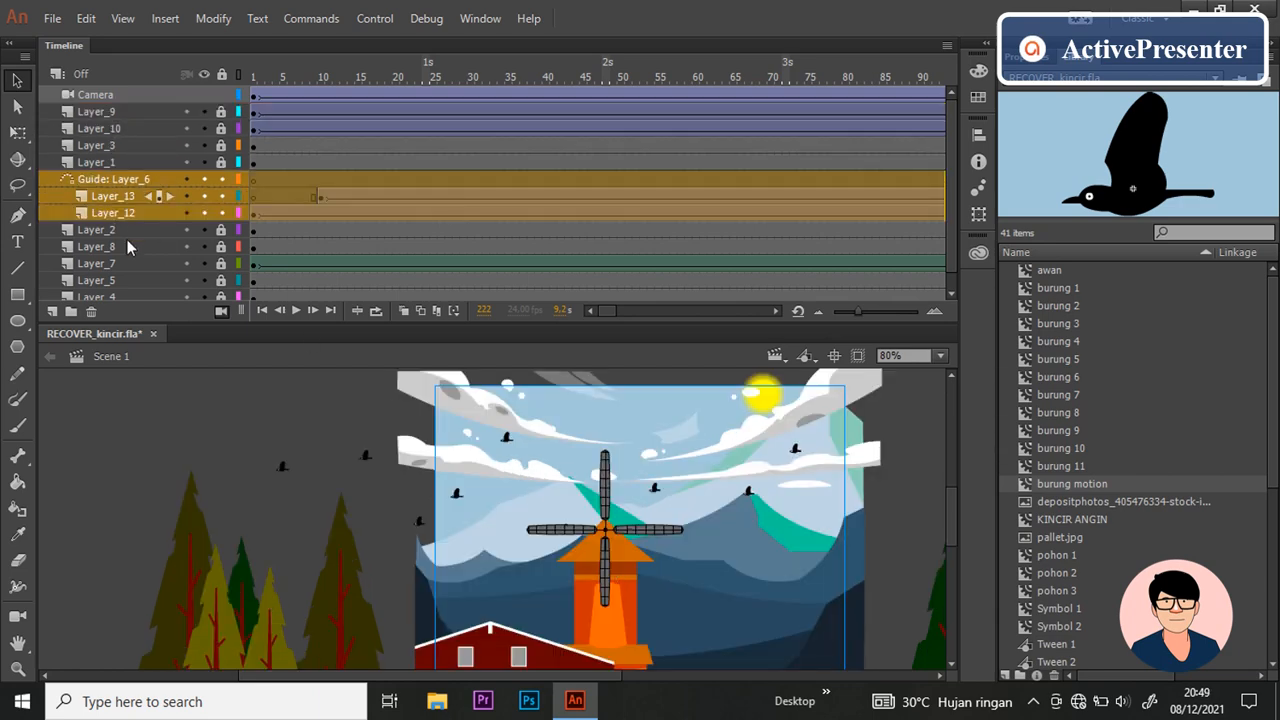
pyautogui.click(247, 406)
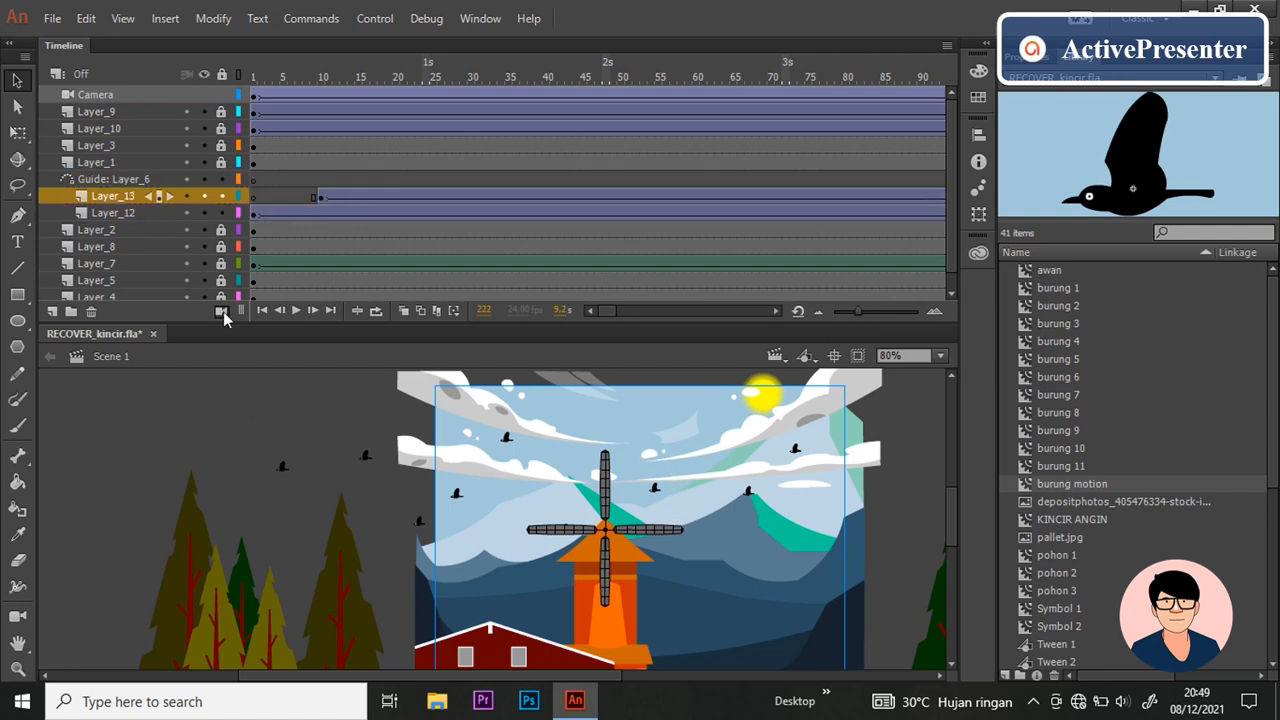
# Step: Move the Layer_6 guide with its two bird layers below Layer_2 and test the movie
pyautogui.click(275, 234)
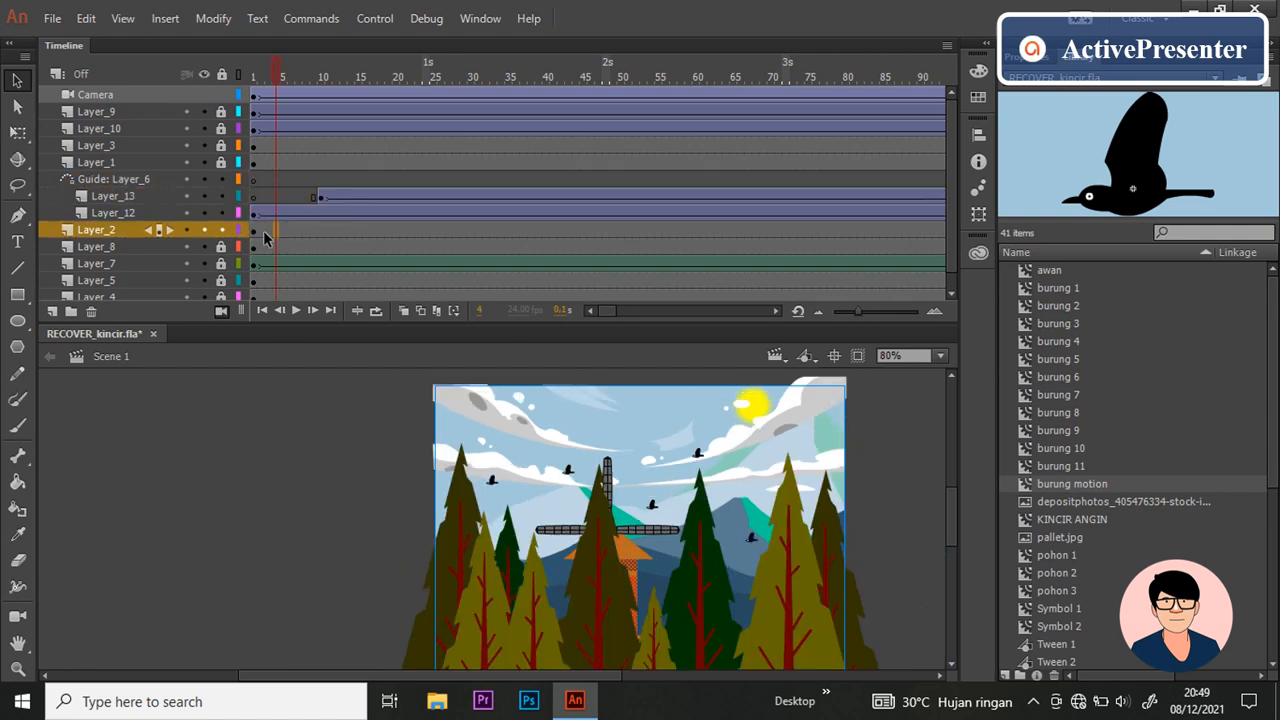
pyautogui.click(255, 233)
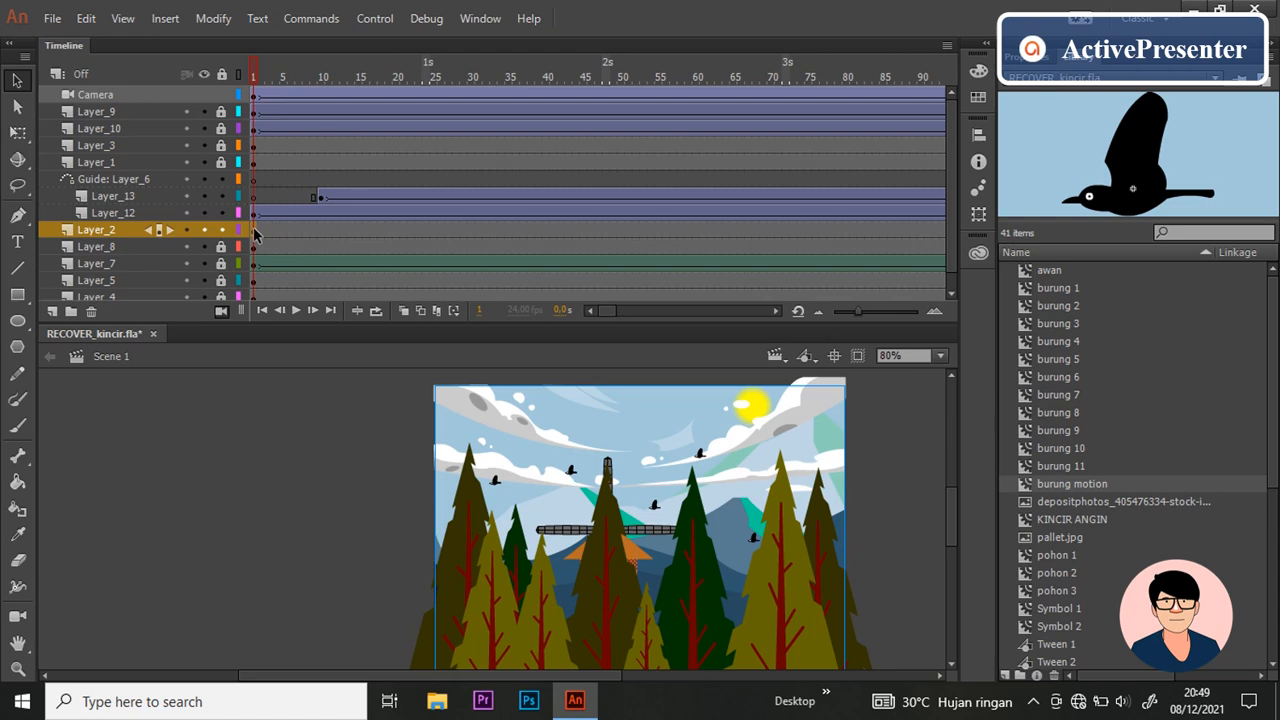
pyautogui.click(134, 213)
pyautogui.keyDown('shift'); pyautogui.click(129, 181); pyautogui.keyUp('shift')
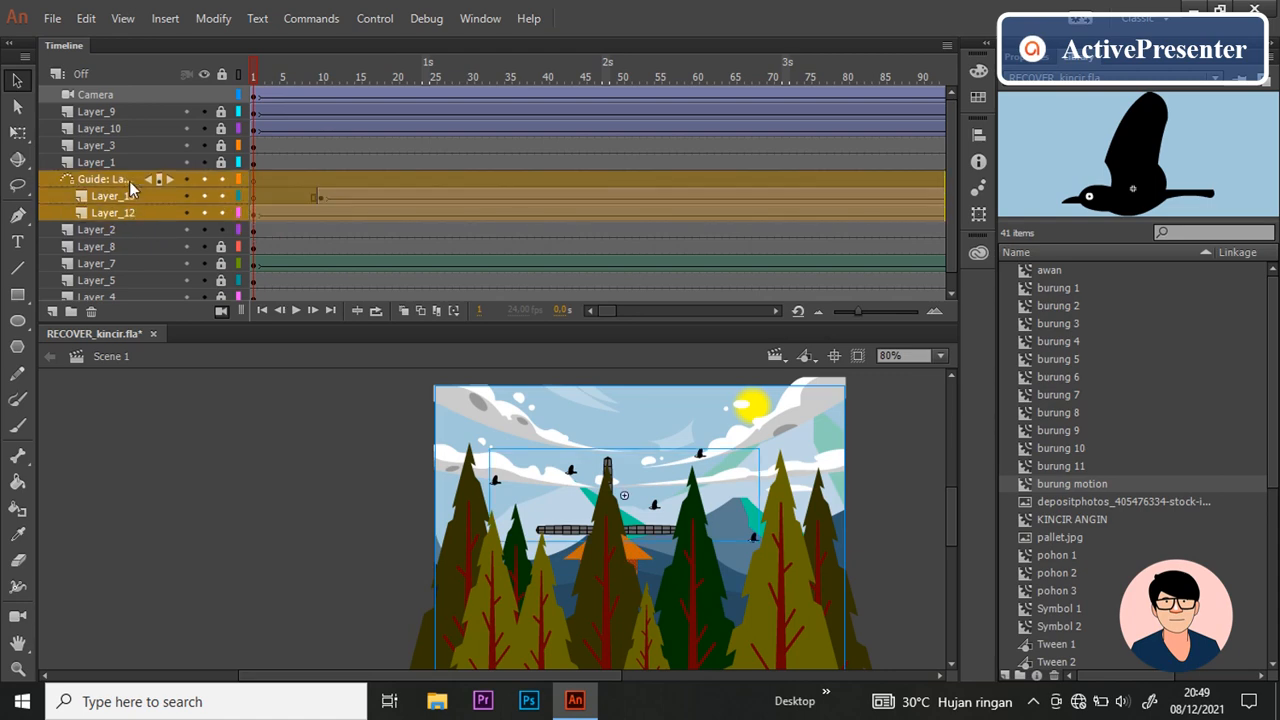
pyautogui.moveTo(129, 181); pyautogui.dragTo(130, 233)
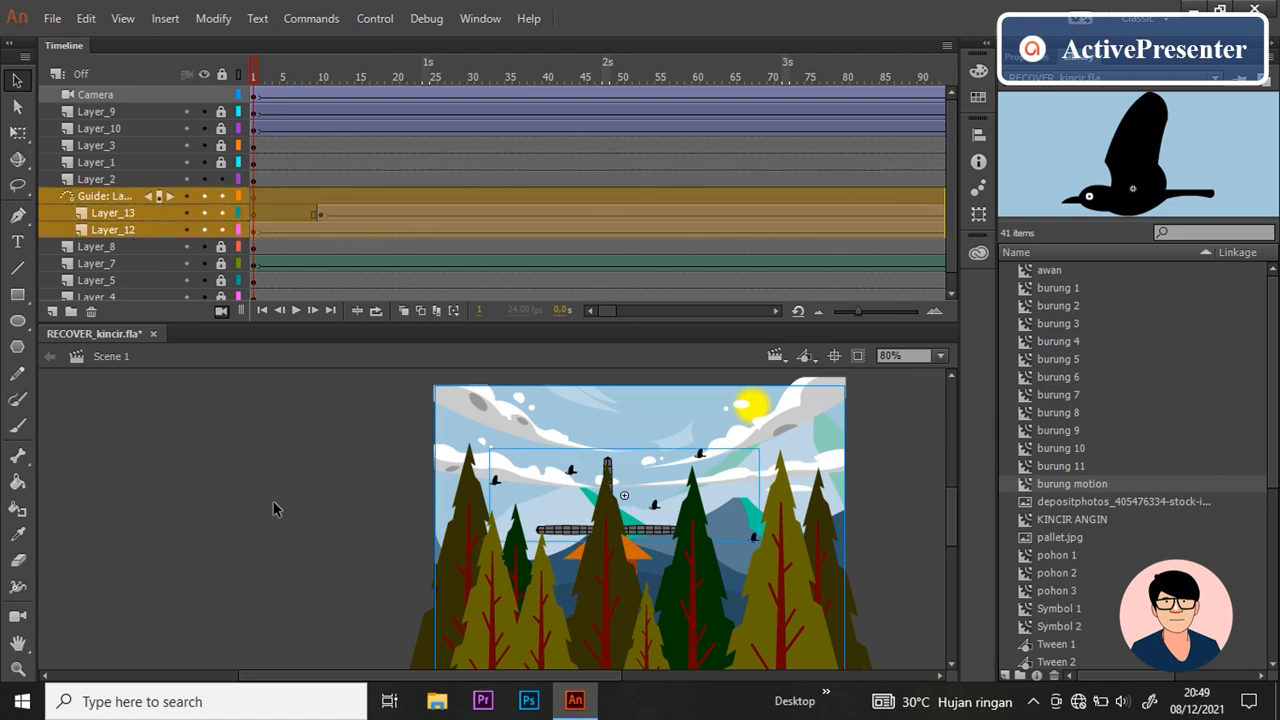
pyautogui.click(311, 431)
pyautogui.hotkey('ctrl', 'Return')
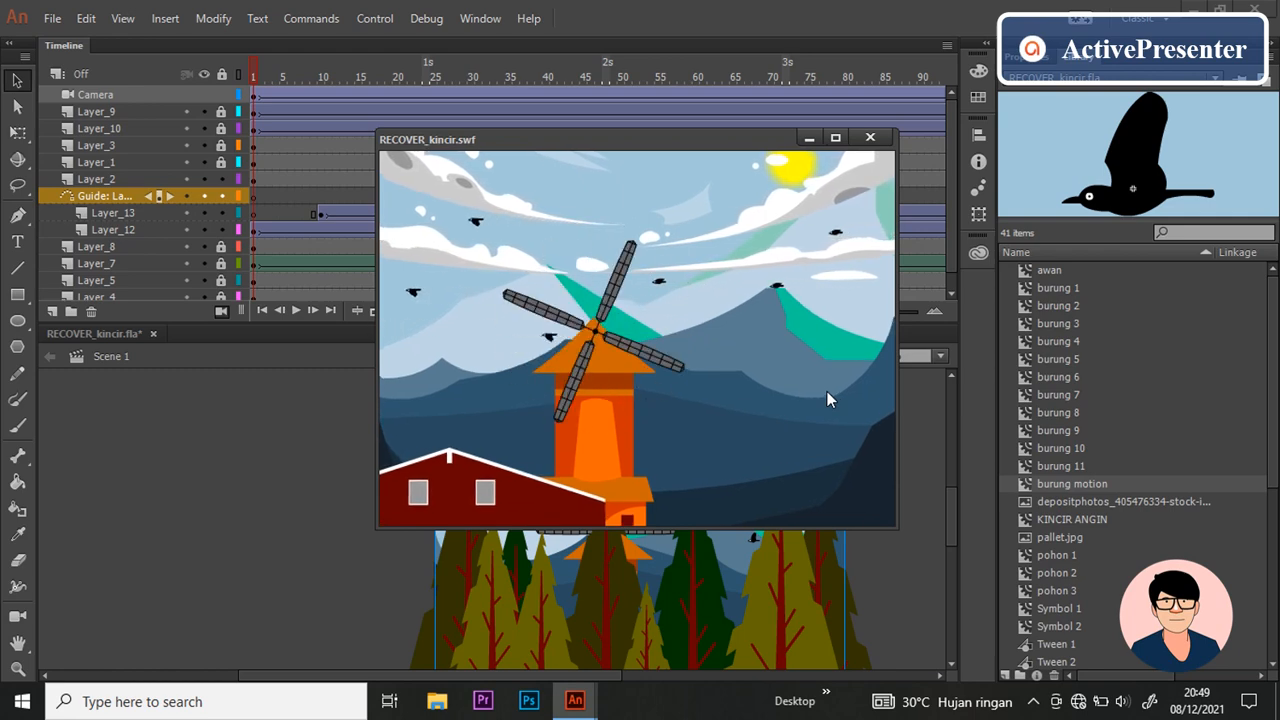
pyautogui.click(871, 138)
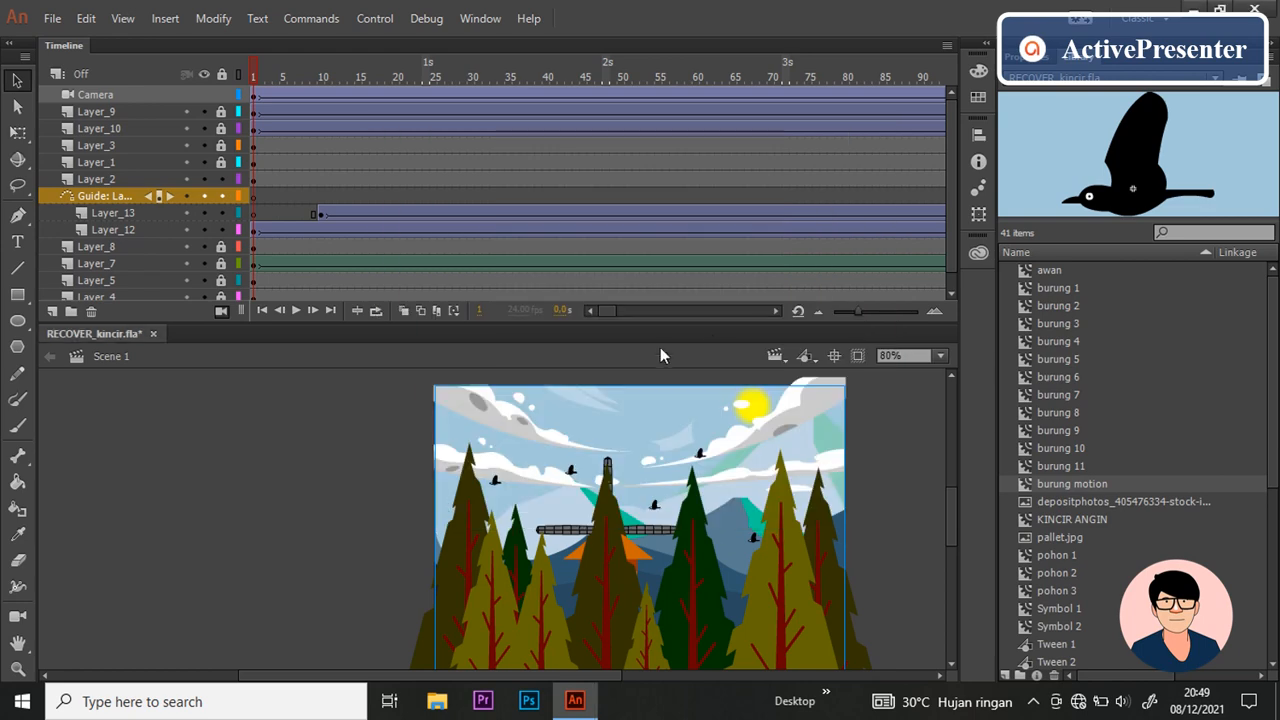
# Step: Add Layer_14 under the Layer_6 guide, directly above Layer_13, and insert a keyframe at frame 21
pyautogui.scroll(3, 598, 375)
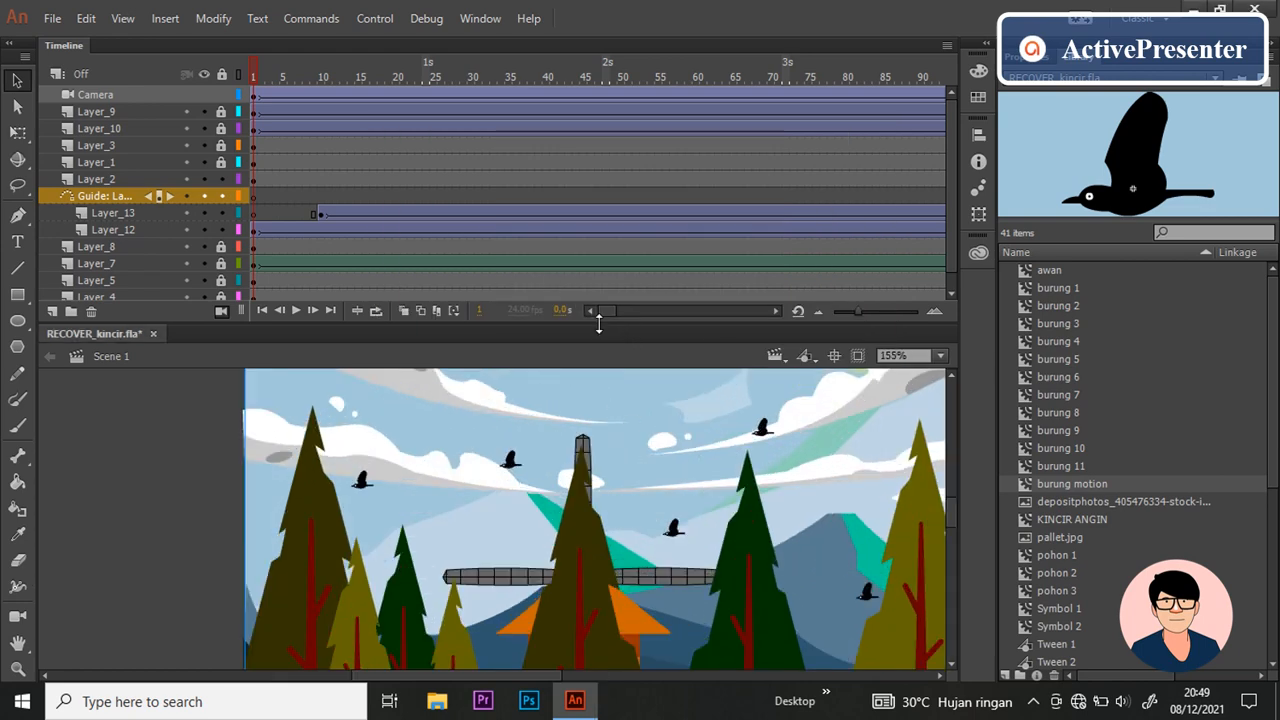
pyautogui.moveTo(598, 322); pyautogui.dragTo(598, 228)
pyautogui.scroll(-3, 494, 173)
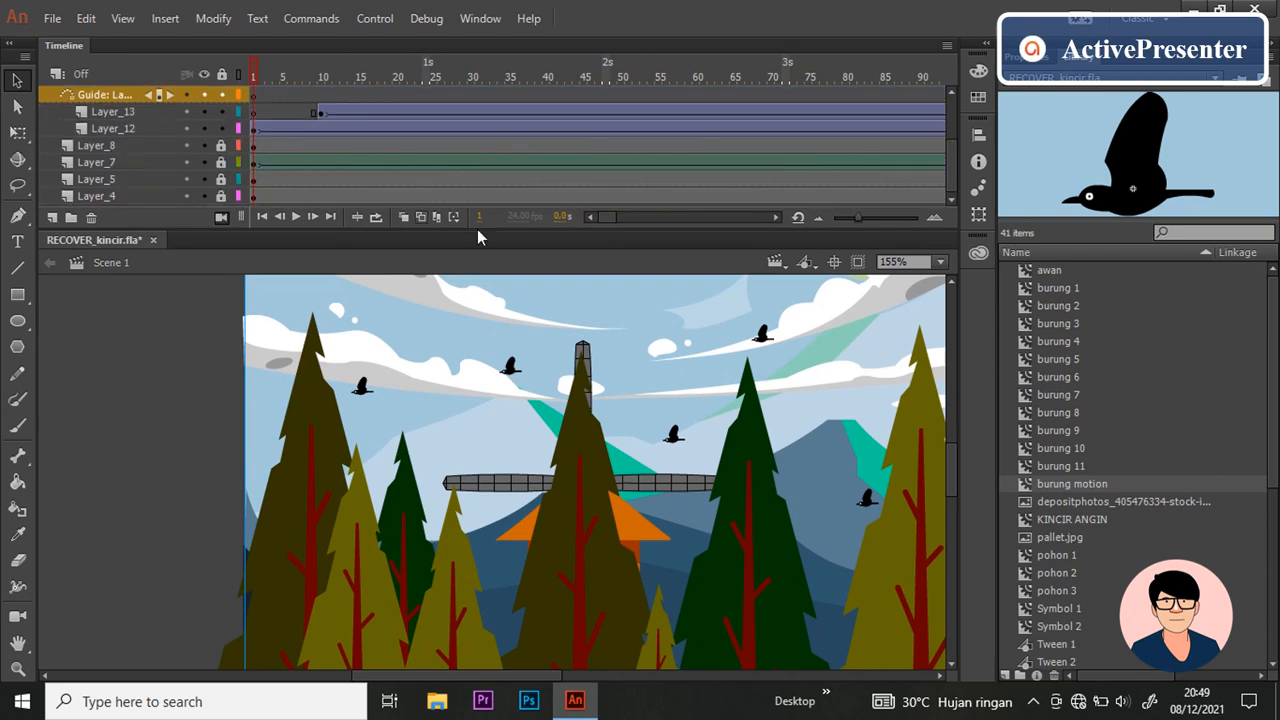
pyautogui.moveTo(470, 676); pyautogui.dragTo(508, 676)
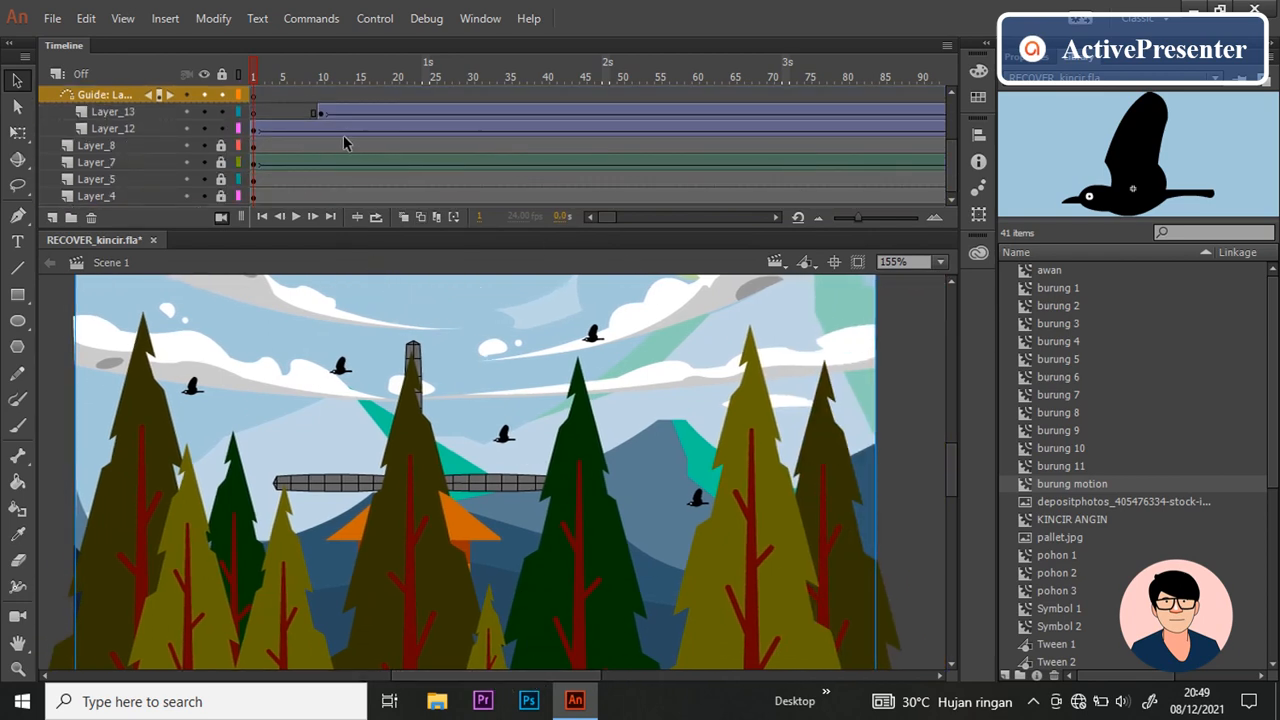
pyautogui.click(52, 218)
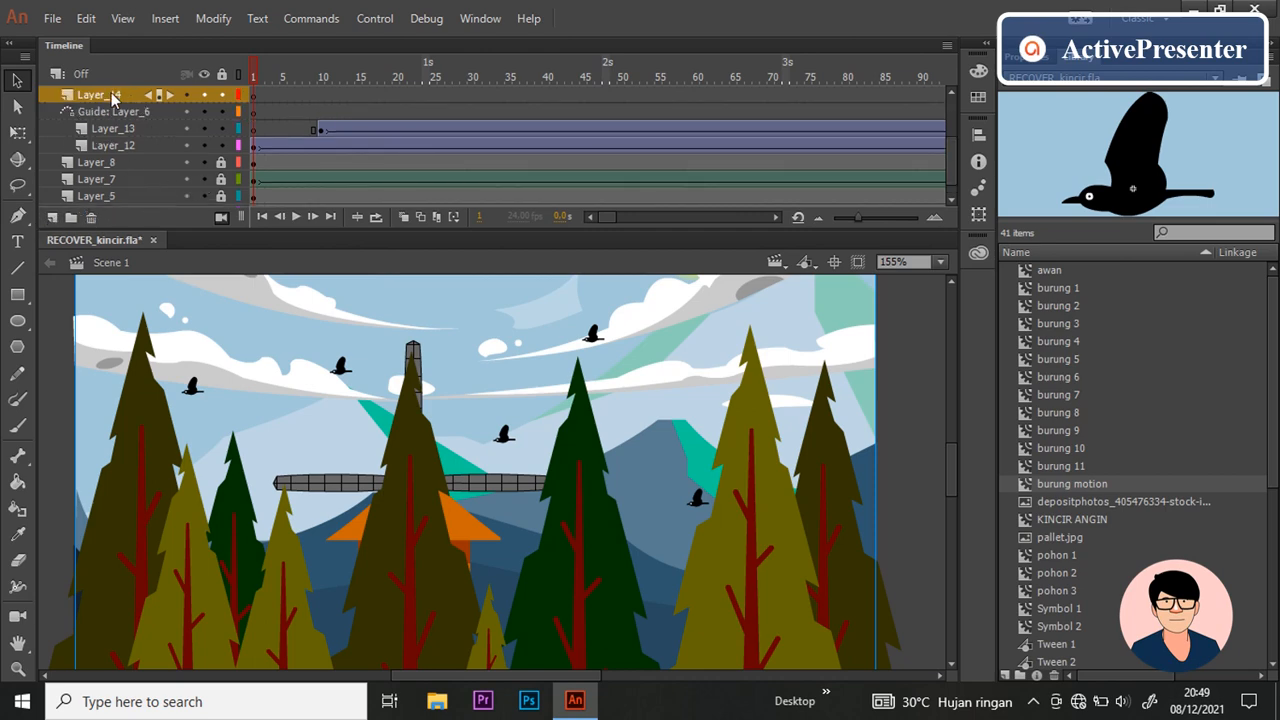
pyautogui.moveTo(113, 97); pyautogui.dragTo(118, 121)
pyautogui.moveTo(250, 104); pyautogui.dragTo(372, 118)
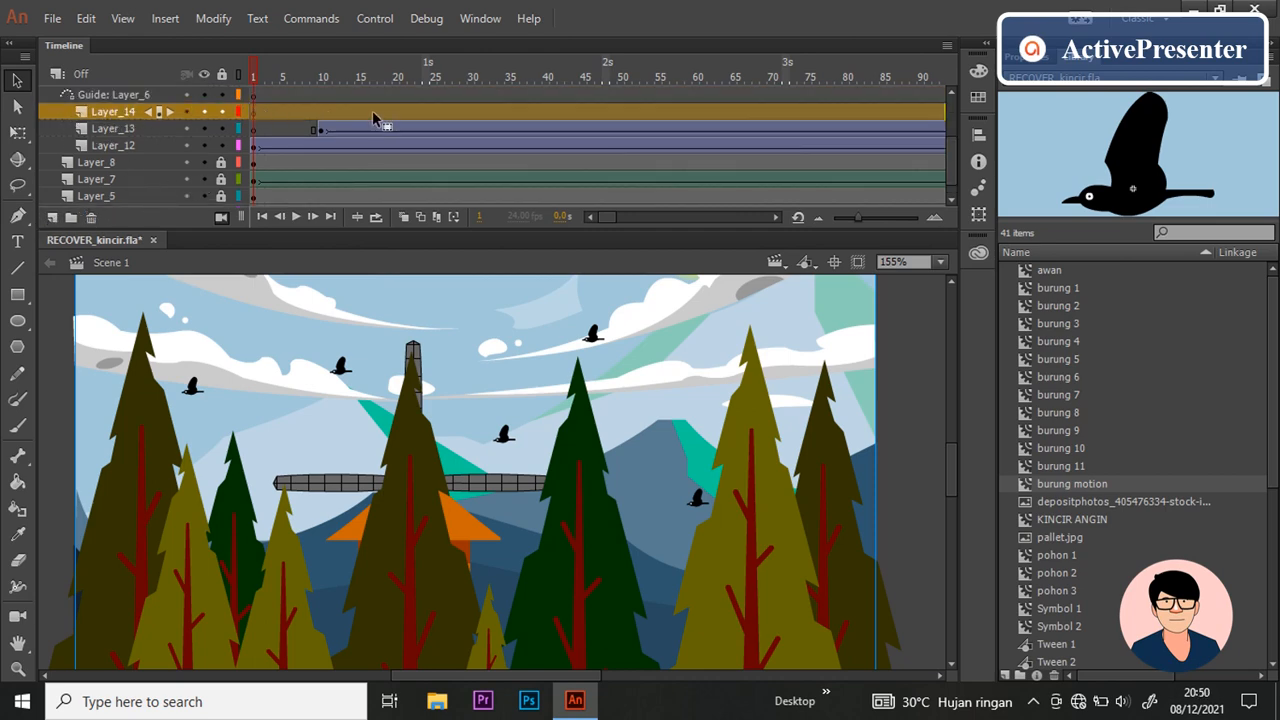
pyautogui.rightClick(403, 112)
pyautogui.click(450, 262)
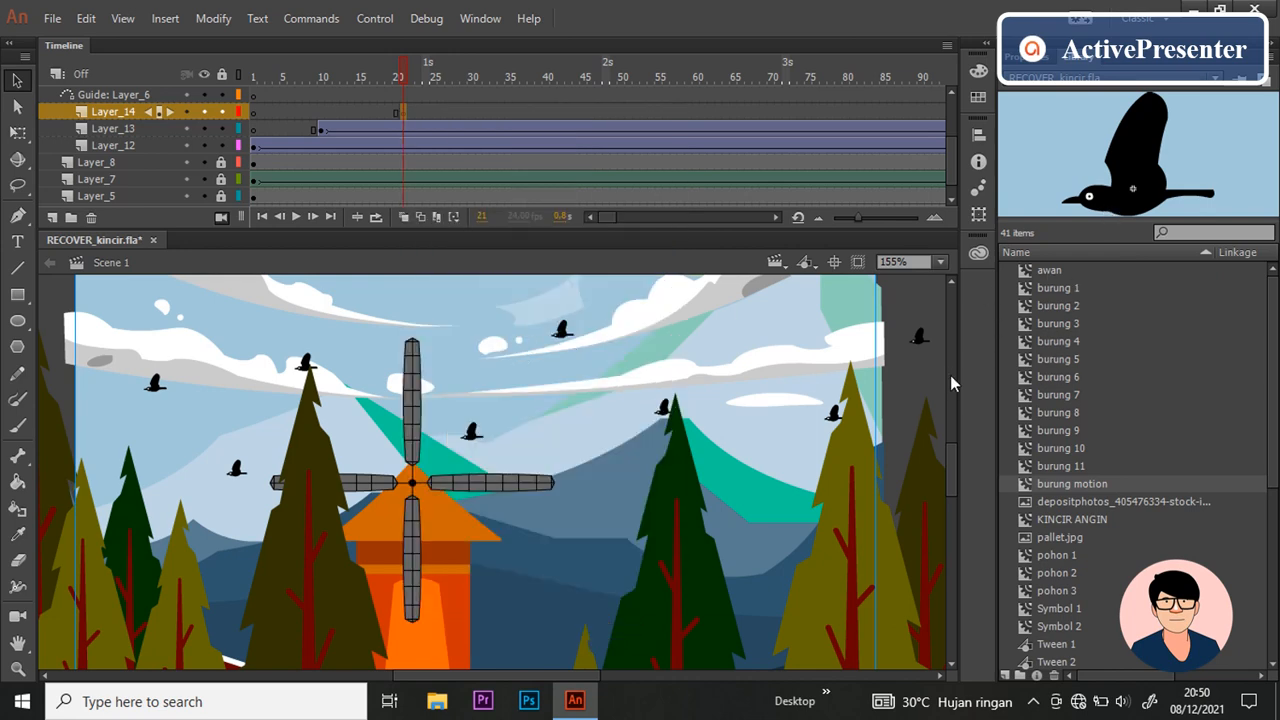
# Step: Place a burung motion instance beyond the stage's right edge on Layer_14 and shrink it slightly smaller than the other birds
pyautogui.hscroll(5, 950, 383)
pyautogui.click(1078, 483)
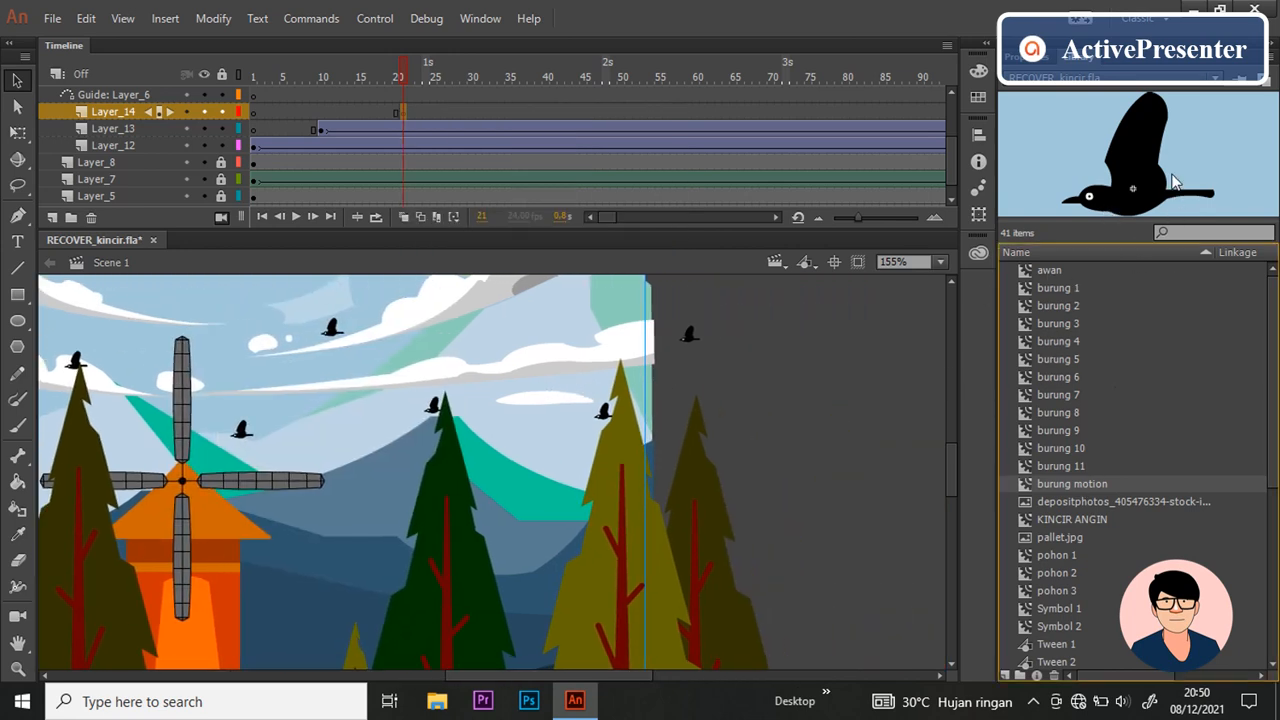
pyautogui.moveTo(1168, 174); pyautogui.dragTo(740, 451)
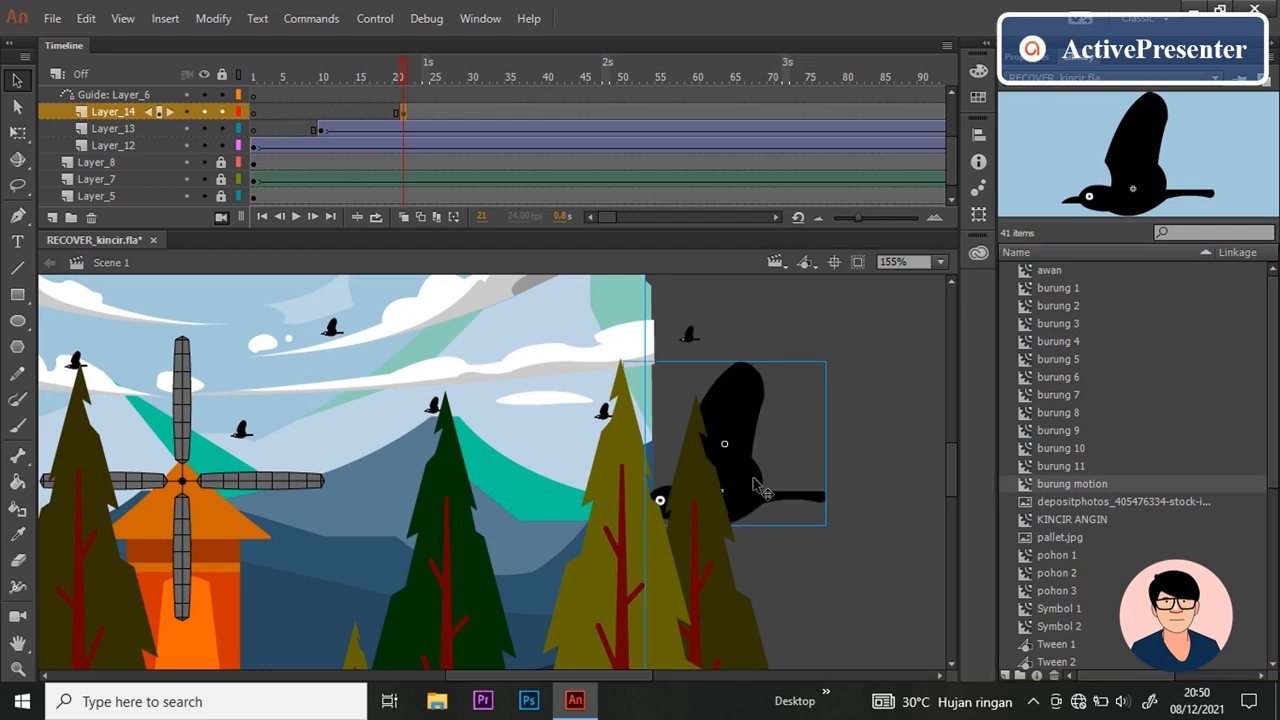
pyautogui.press('q')
pyautogui.moveTo(828, 527); pyautogui.dragTo(723, 443)
pyautogui.scroll(3, 740, 465)
pyautogui.scroll(3, 740, 465)
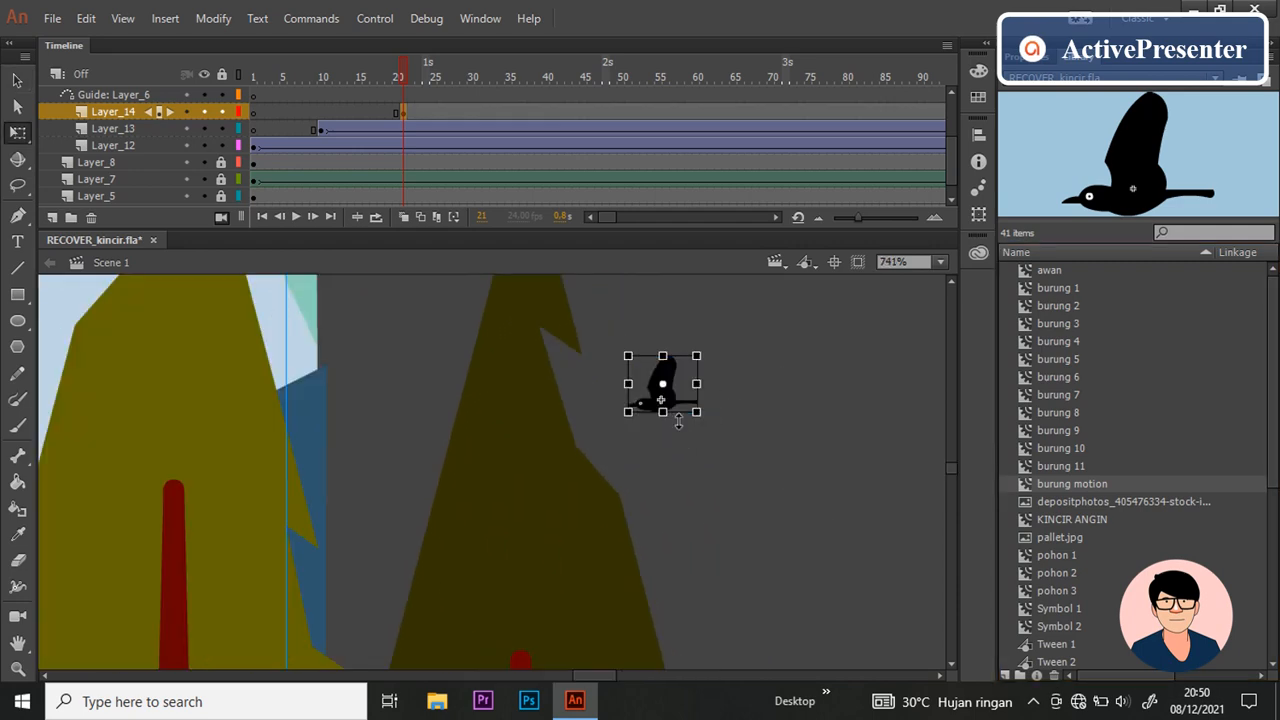
pyautogui.scroll(-3, 692, 478)
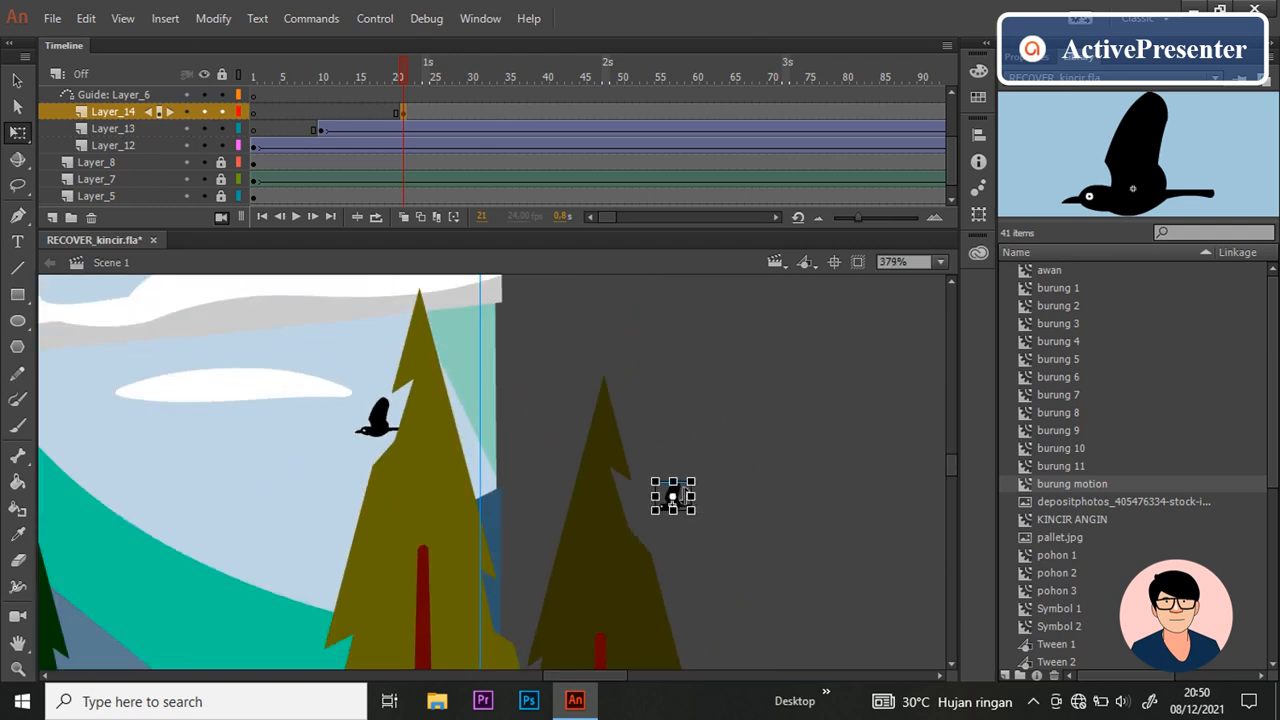
# Step: Move the small bird just past the stage's right edge and add two copies, one over the green mountain slope and one below the sun
pyautogui.moveTo(670, 503); pyautogui.dragTo(555, 504)
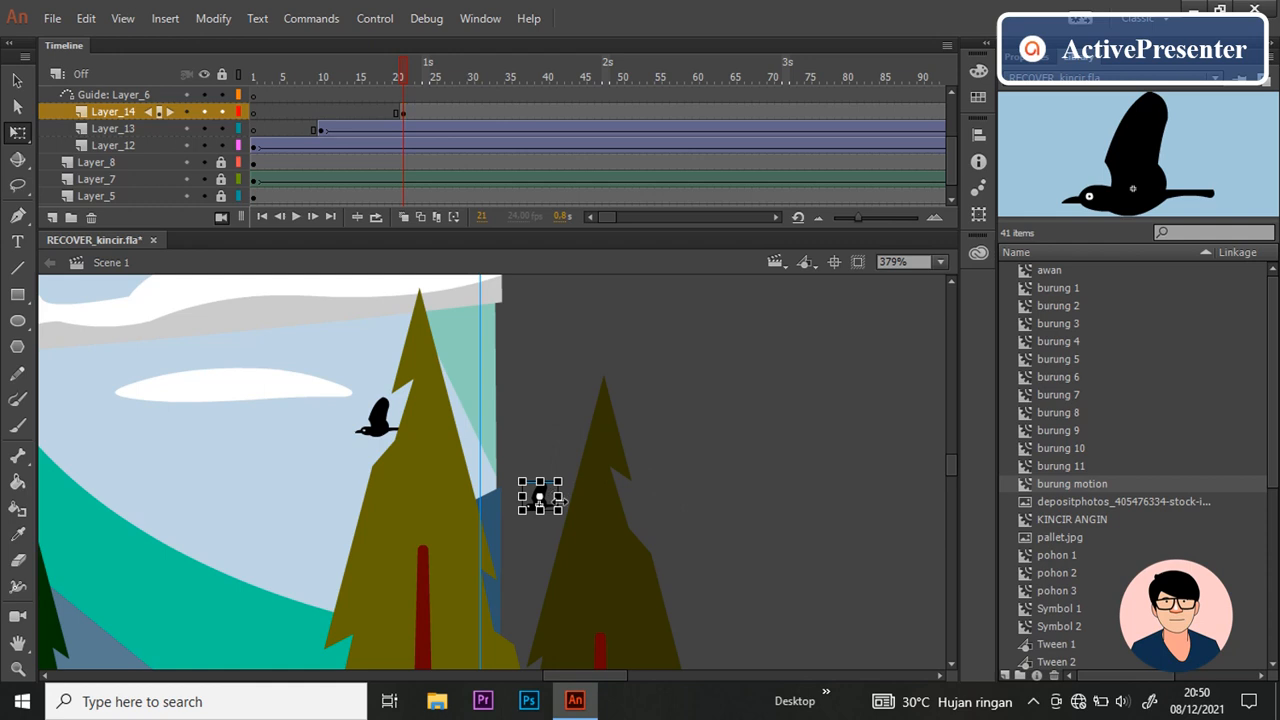
pyautogui.scroll(-5, 513, 492)
pyautogui.press('v')
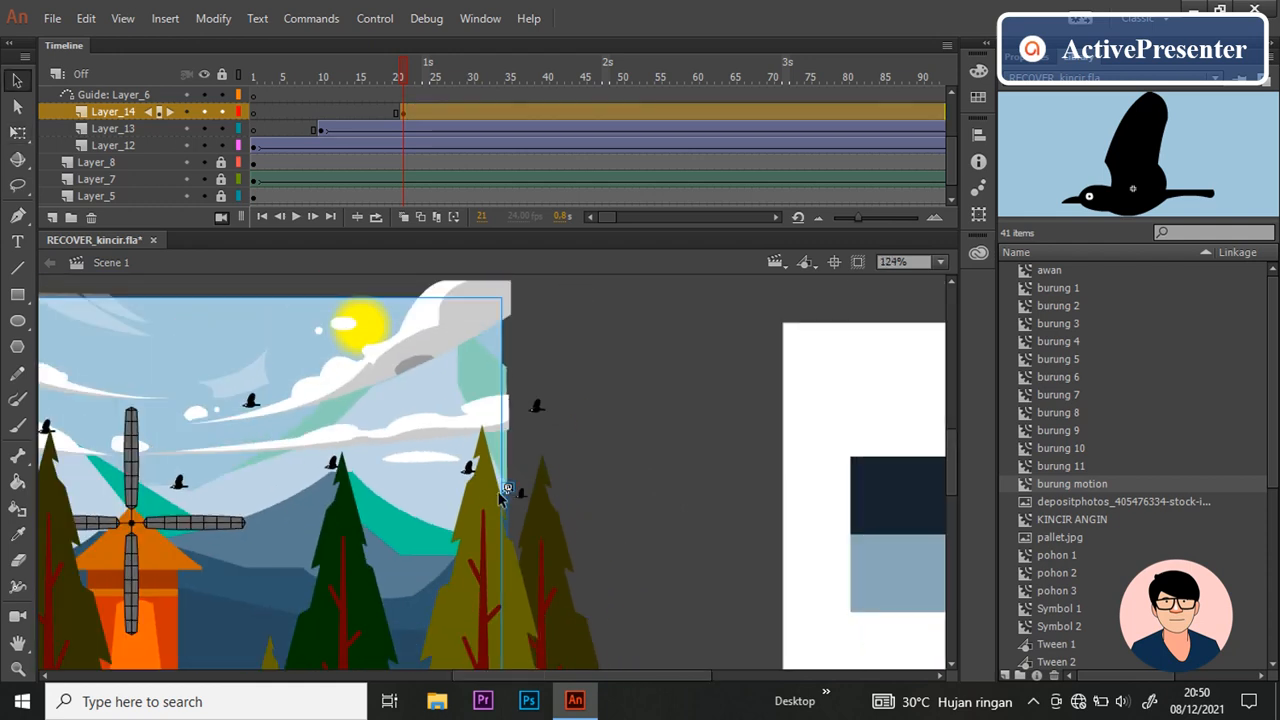
pyautogui.moveTo(516, 494); pyautogui.dragTo(428, 524)
pyautogui.click(428, 519)
pyautogui.moveTo(501, 484); pyautogui.dragTo(574, 537)
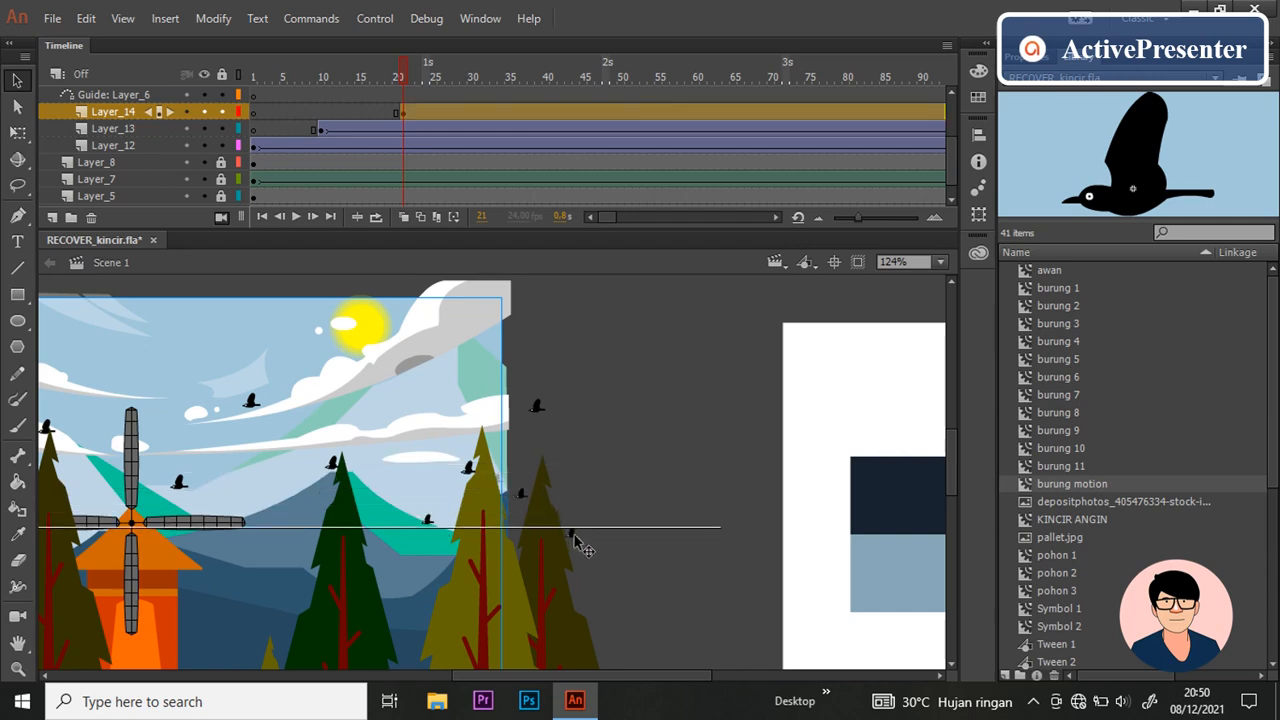
pyautogui.moveTo(574, 535); pyautogui.dragTo(255, 399)
pyautogui.click(253, 403)
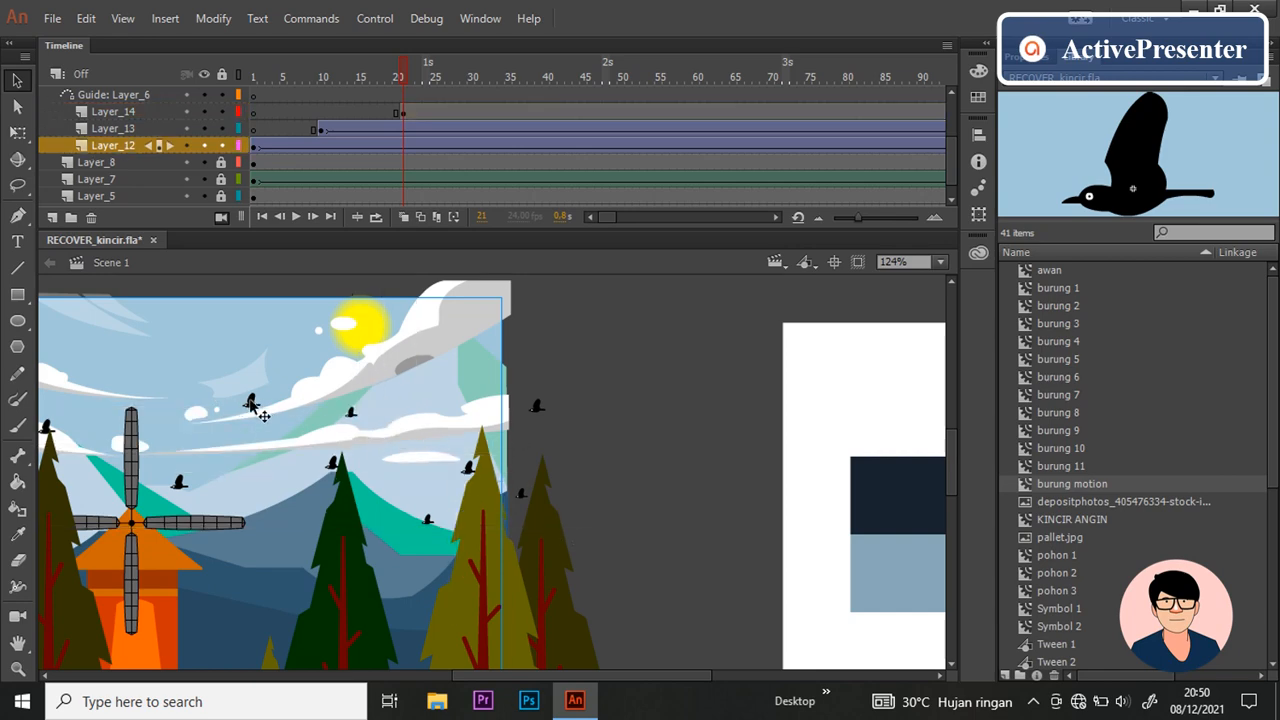
pyautogui.doubleClick(251, 400)
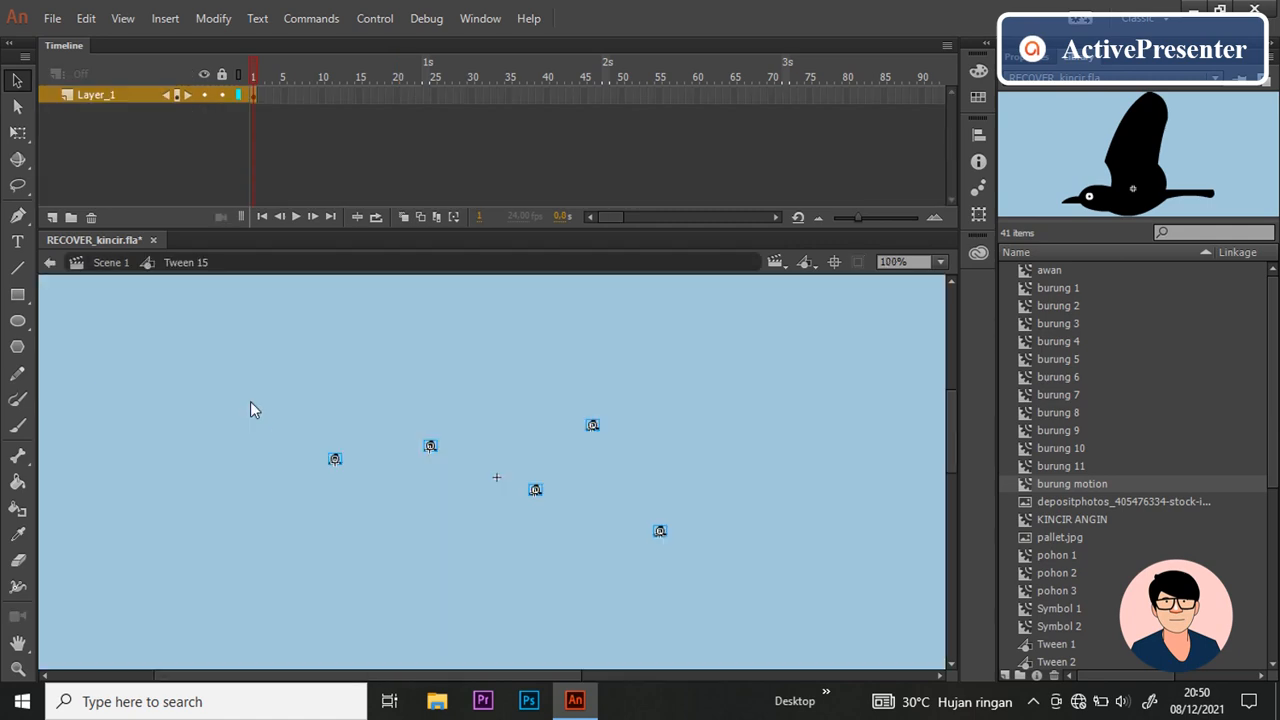
pyautogui.click(111, 263)
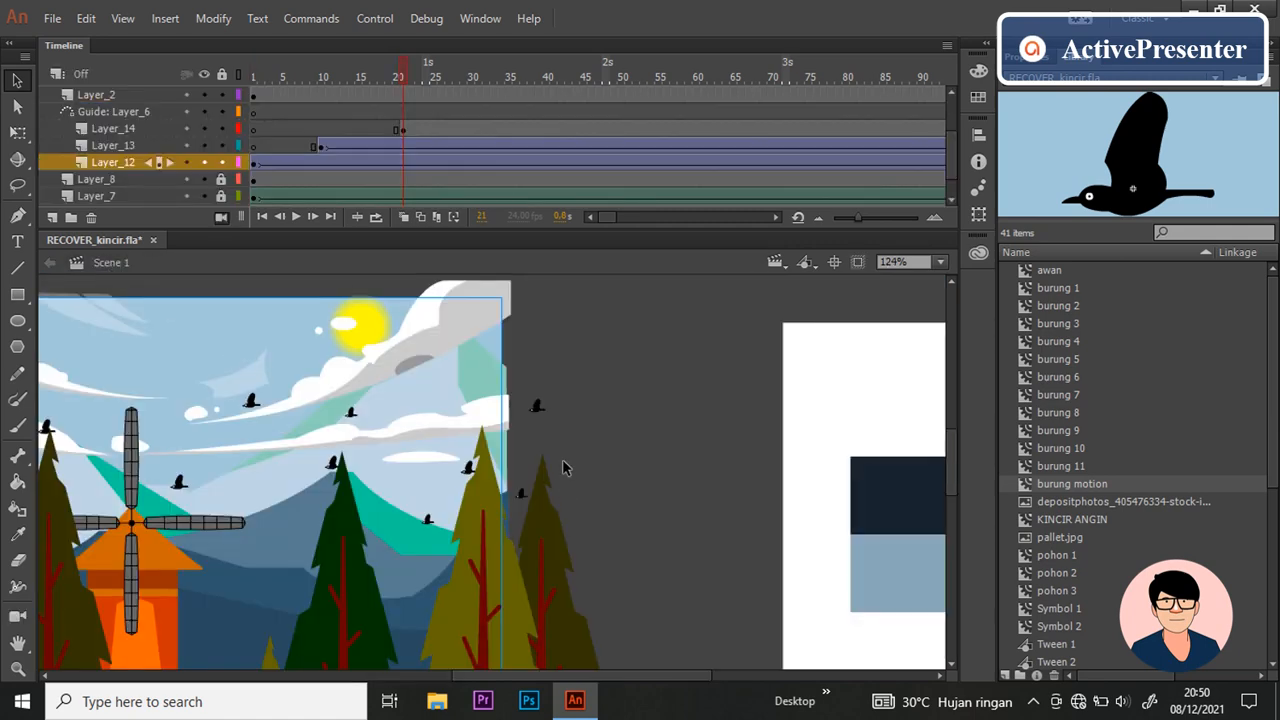
# Step: Try to shift the Layer_14 bird at the stage's right edge farther outward and down
pyautogui.click(522, 495)
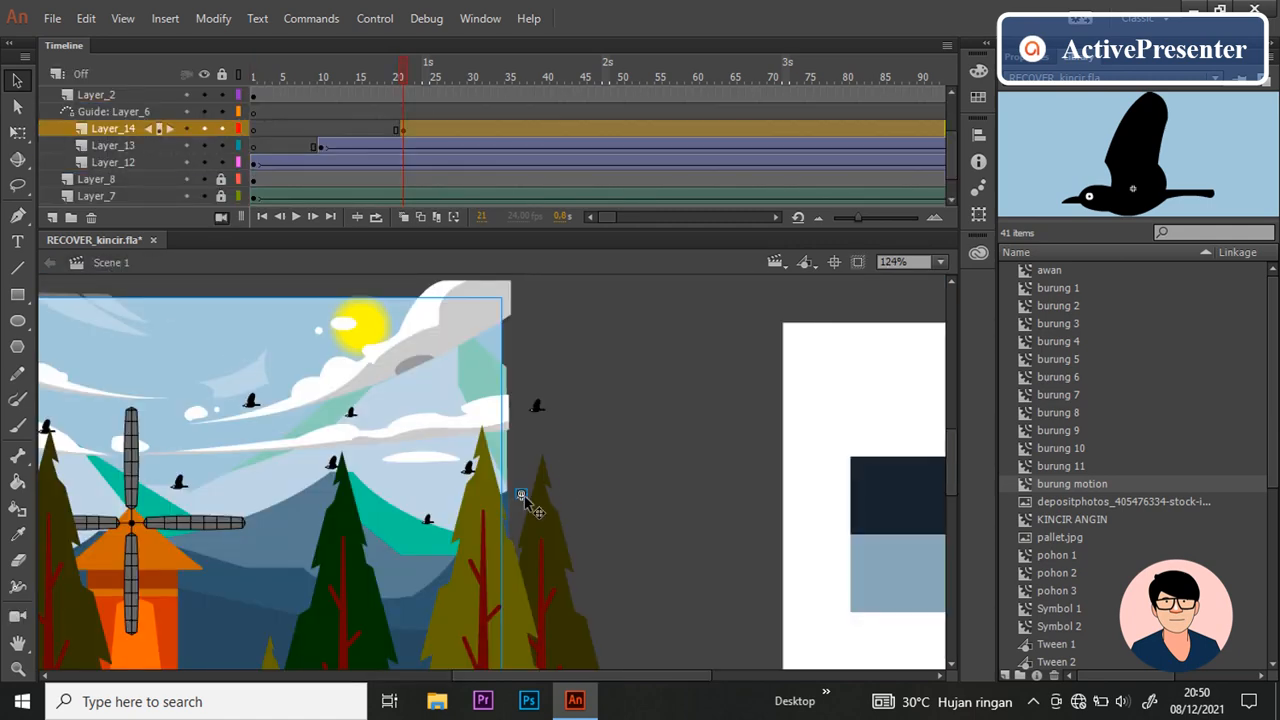
pyautogui.moveTo(523, 498); pyautogui.dragTo(601, 549)
pyautogui.scroll(-3, 597, 554)
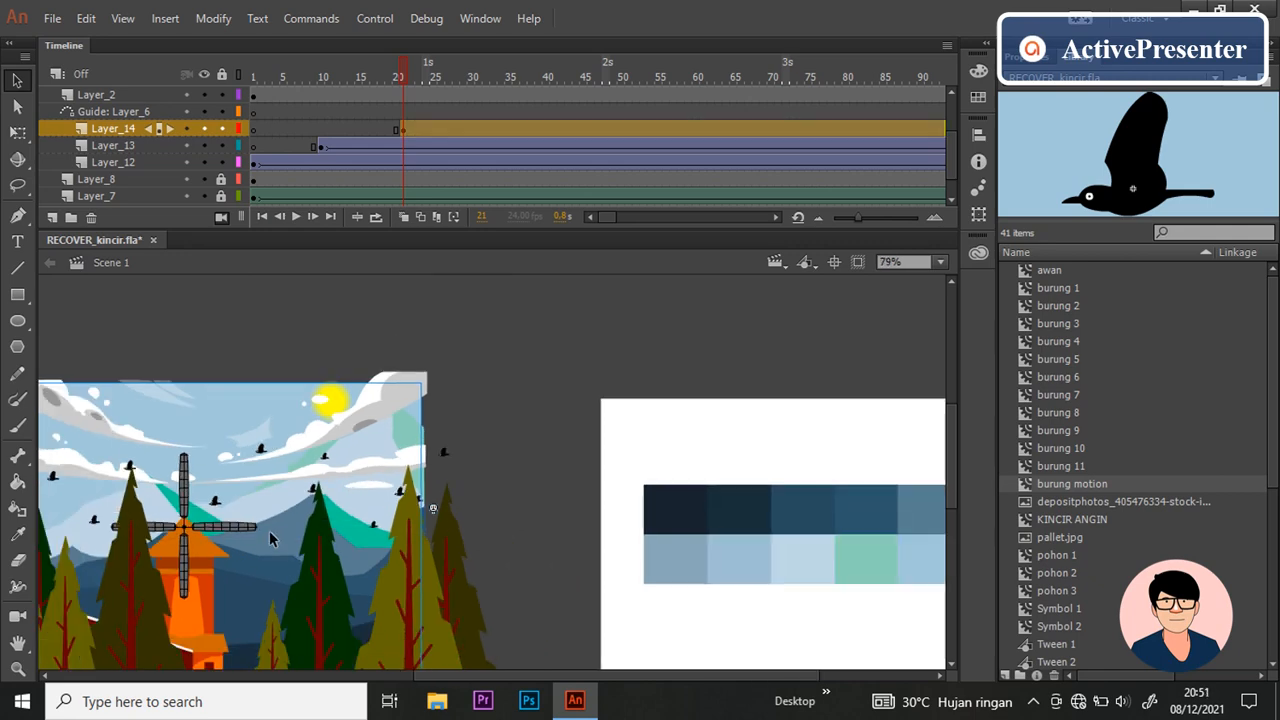
# Step: Raise the small Layer_14 bird at the stage's right edge slightly and test the movie
pyautogui.scroll(3, 660, 527)
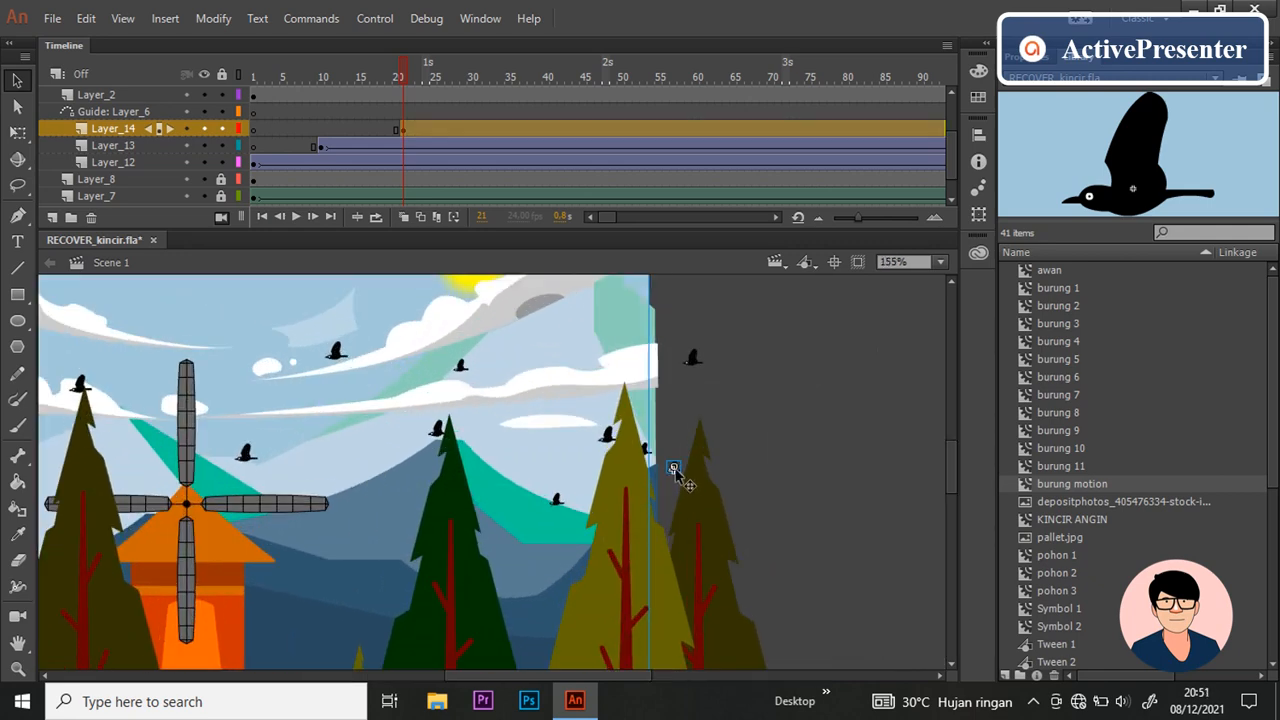
pyautogui.moveTo(647, 458); pyautogui.dragTo(648, 410)
pyautogui.click(727, 412)
pyautogui.scroll(-3, 727, 412)
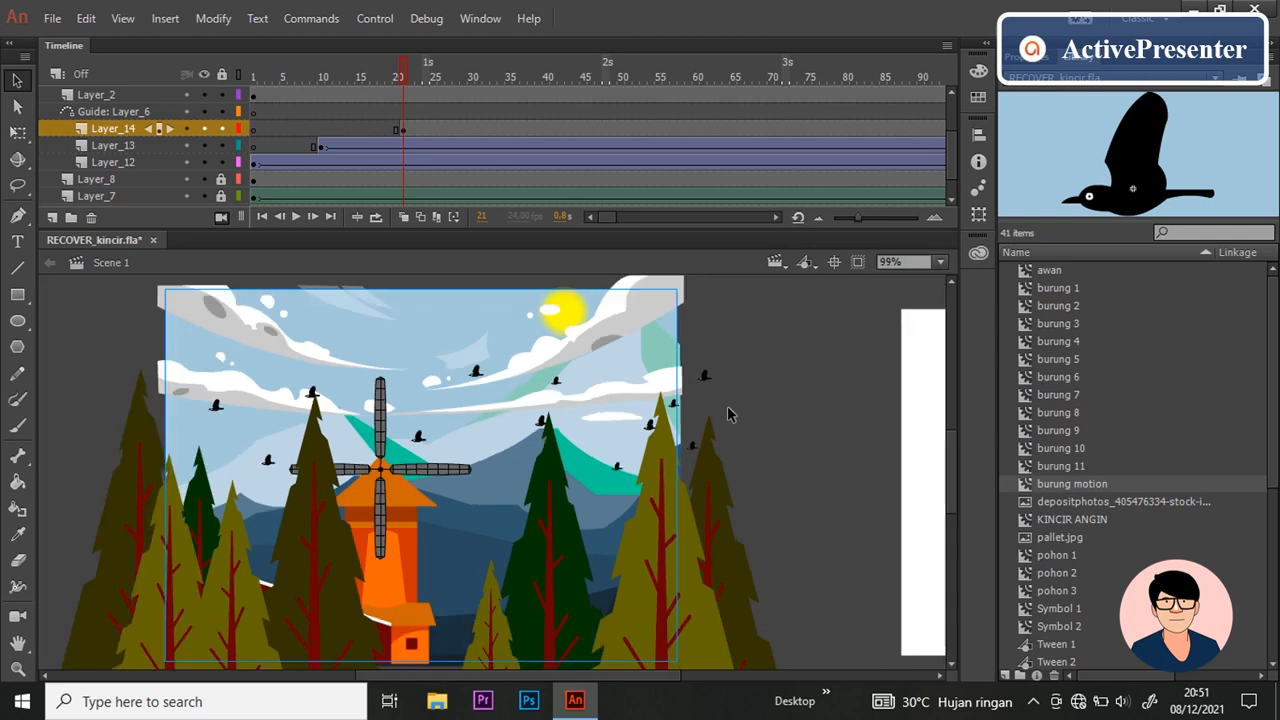
pyautogui.hotkey('ctrl', 'Return')
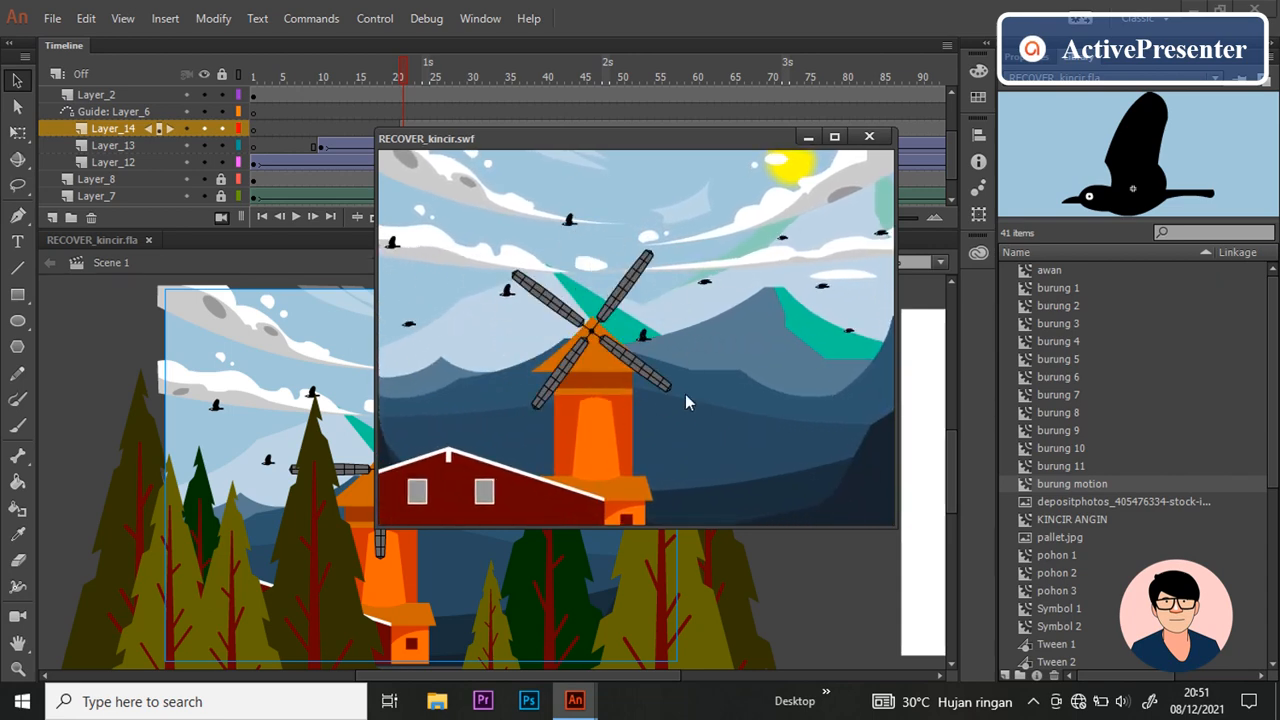
pyautogui.click(868, 137)
# Step: Insert a keyframe at frame 240 on Layer_14
pyautogui.scroll(3, 420, 190)
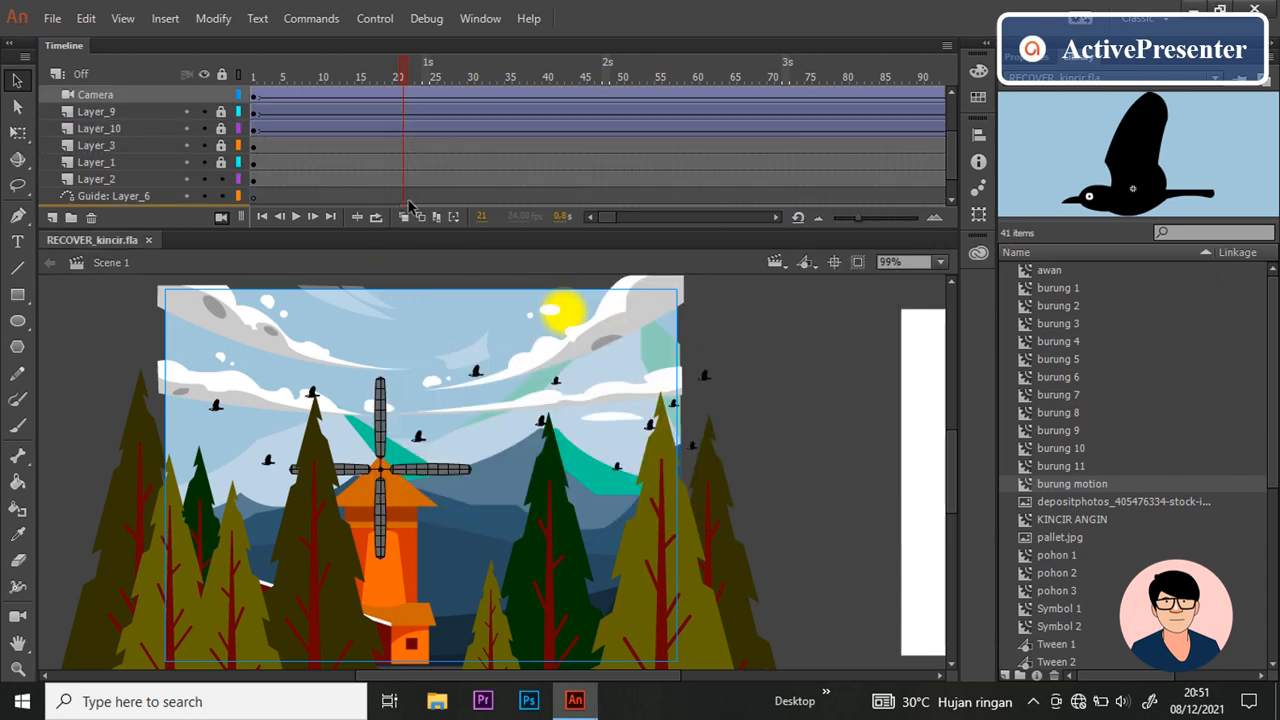
pyautogui.scroll(-1, 425, 192)
pyautogui.moveTo(602, 215); pyautogui.dragTo(646, 216)
pyautogui.click(436, 166)
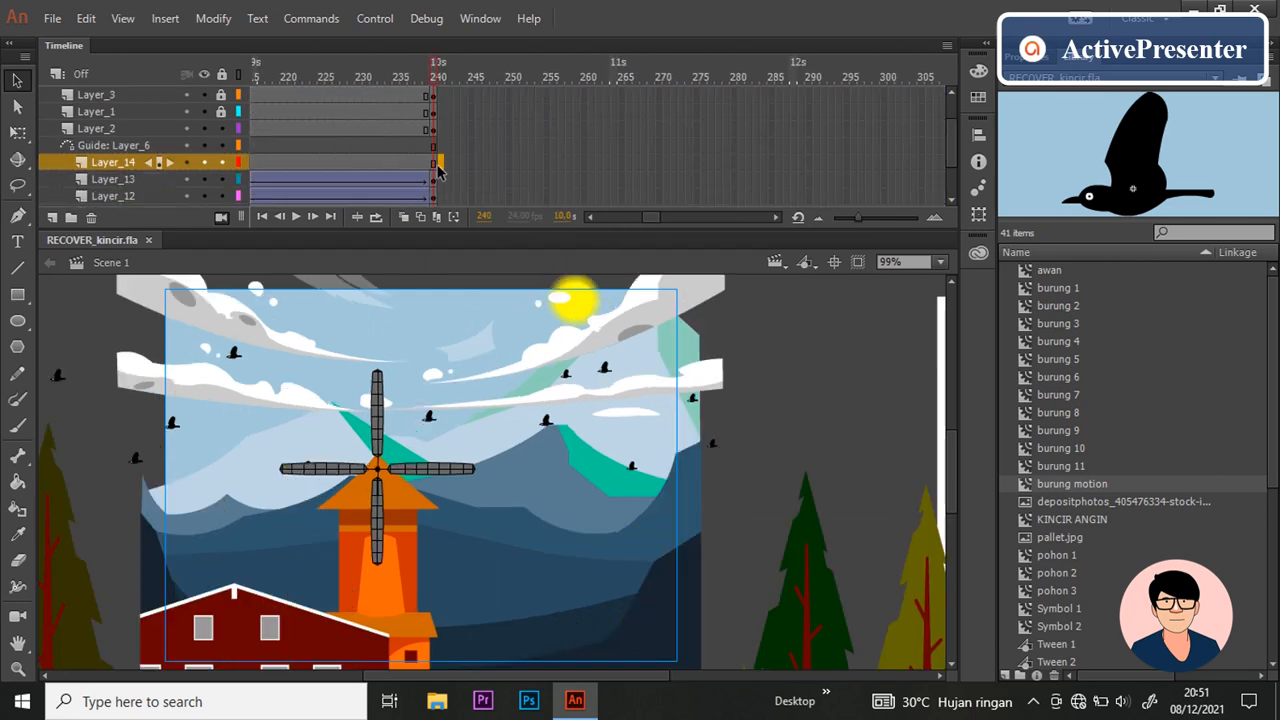
pyautogui.rightClick(436, 166)
pyautogui.click(478, 294)
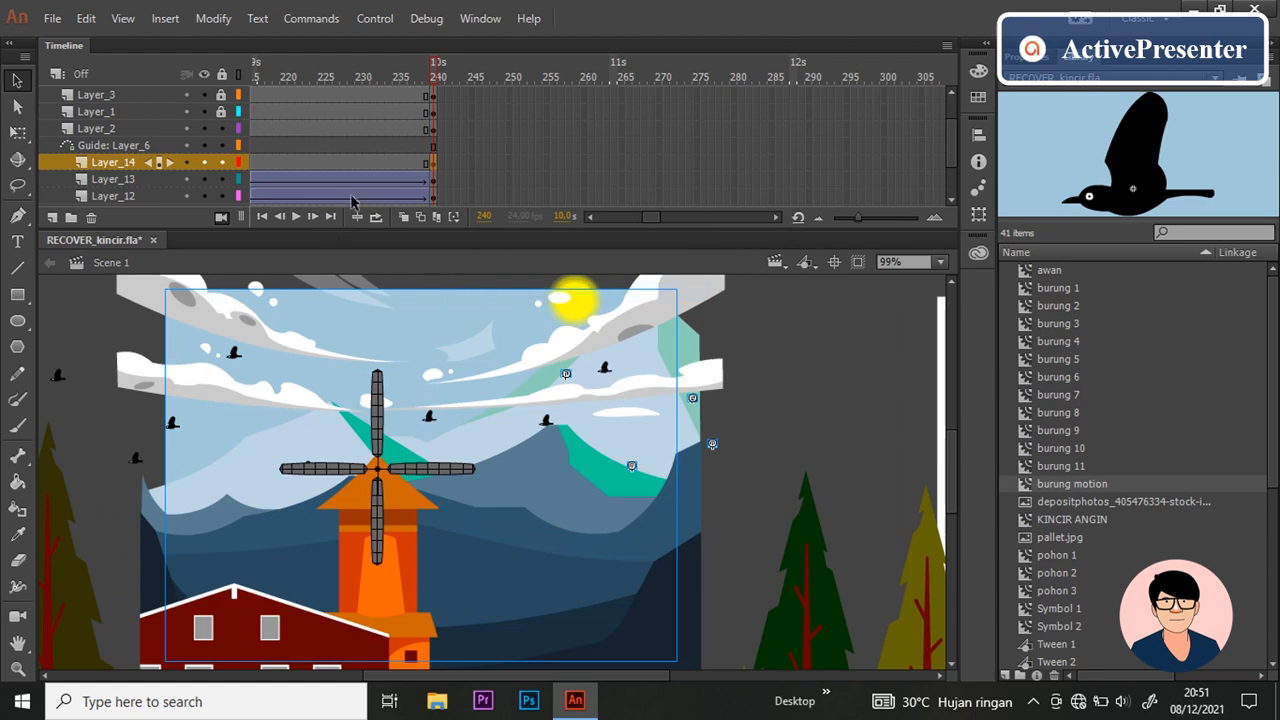
# Step: Move the Layer_14 birds leftward toward the windmill at frame 240 and apply a classic tween between the layer's keyframes
pyautogui.moveTo(632, 470); pyautogui.dragTo(505, 483)
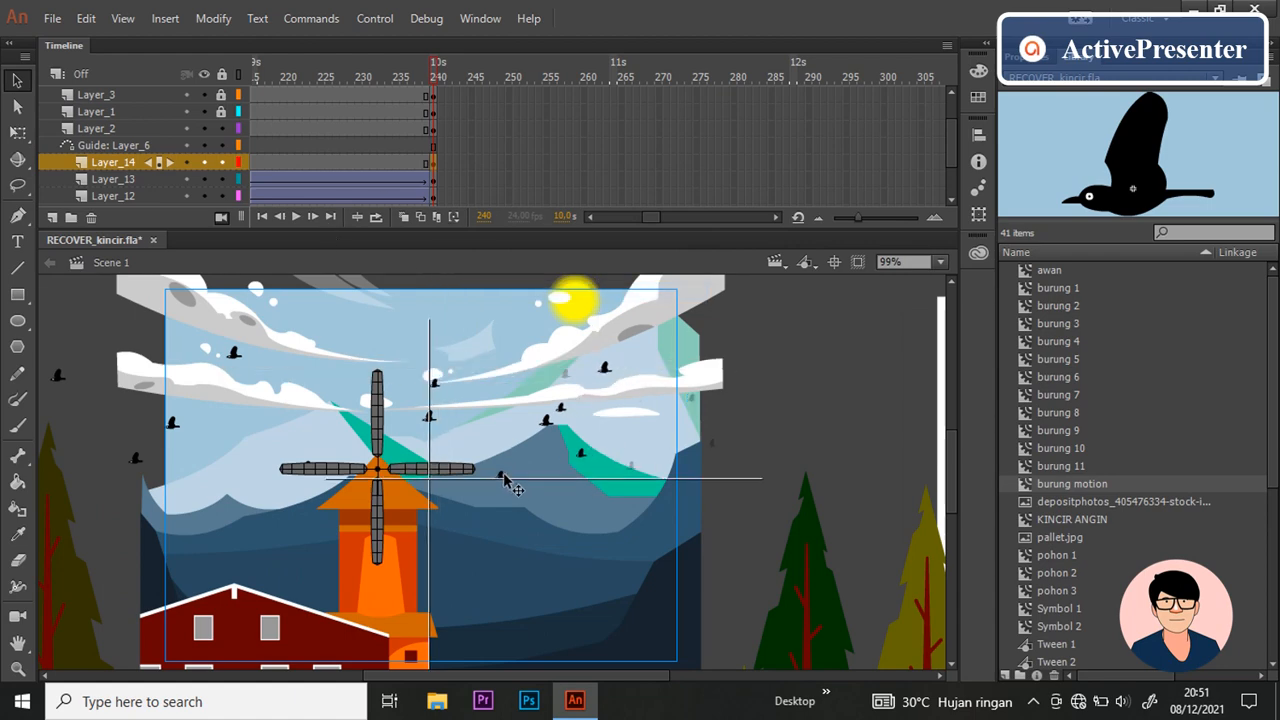
pyautogui.rightClick(389, 162)
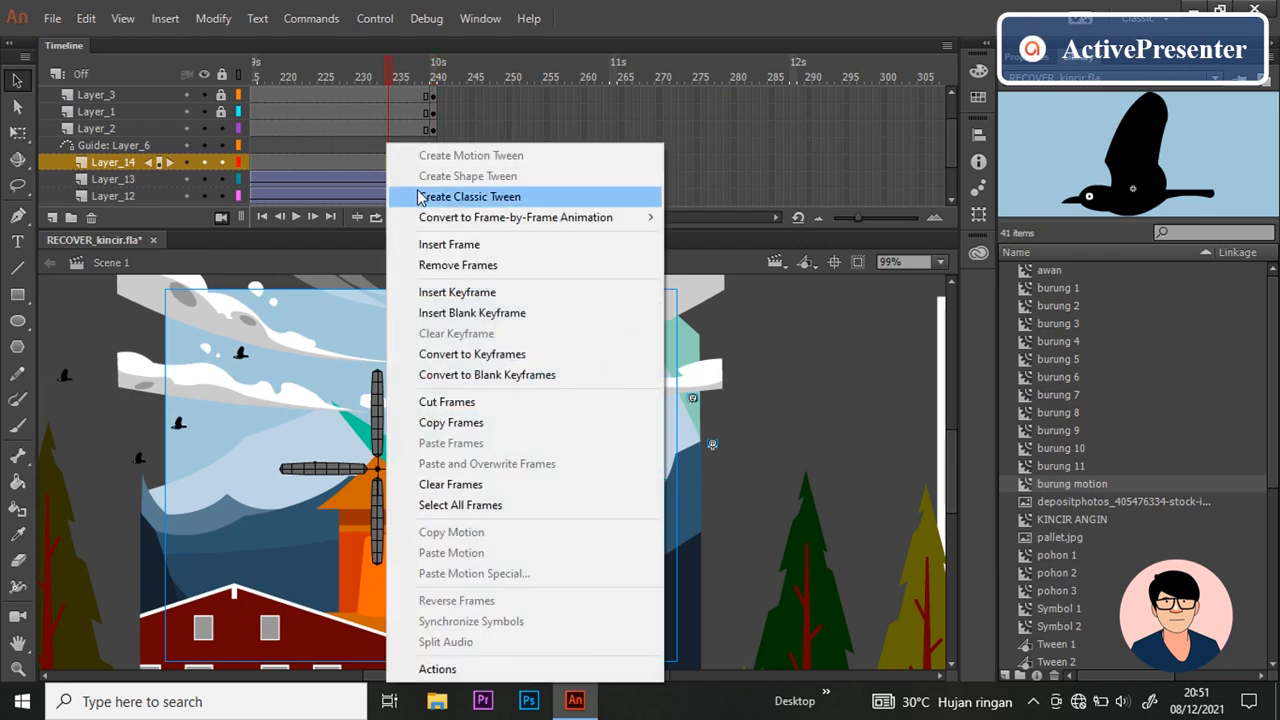
pyautogui.click(440, 194)
pyautogui.click(735, 386)
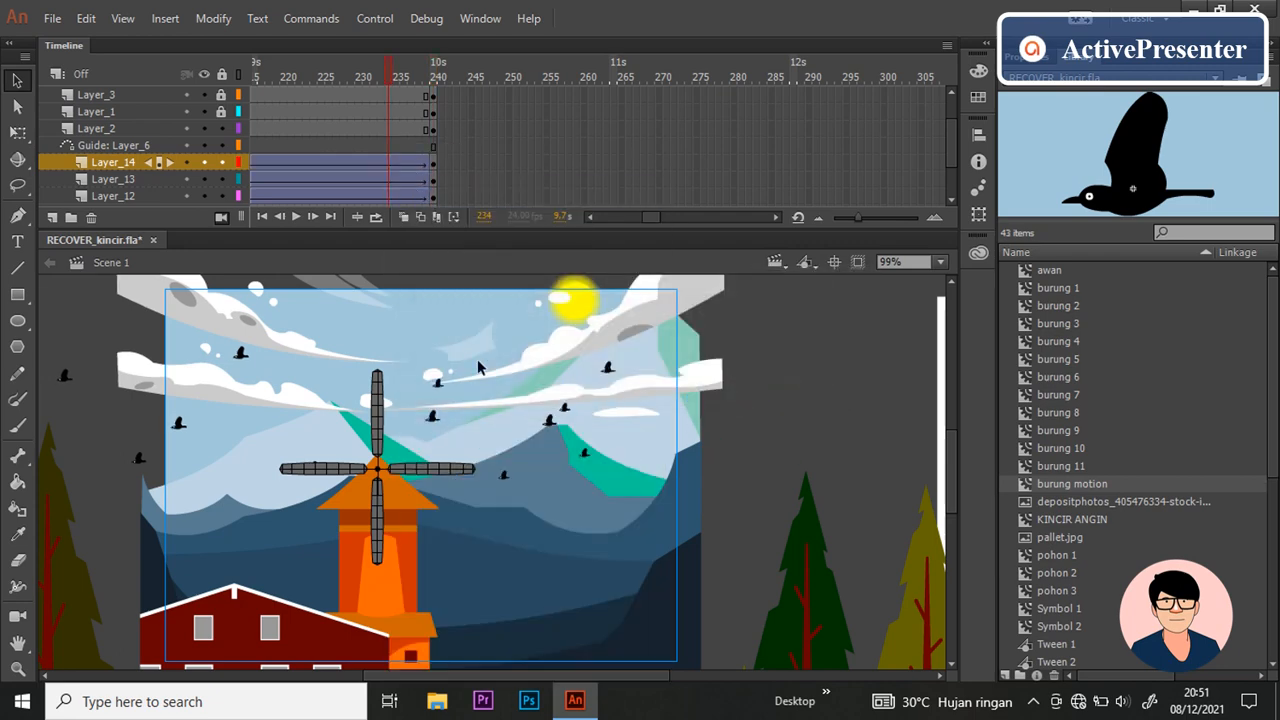
# Step: Nudge the Layer_14 bird group slightly to the right at frame 240, leaving the Layer_13 birds in place
pyautogui.click(436, 70)
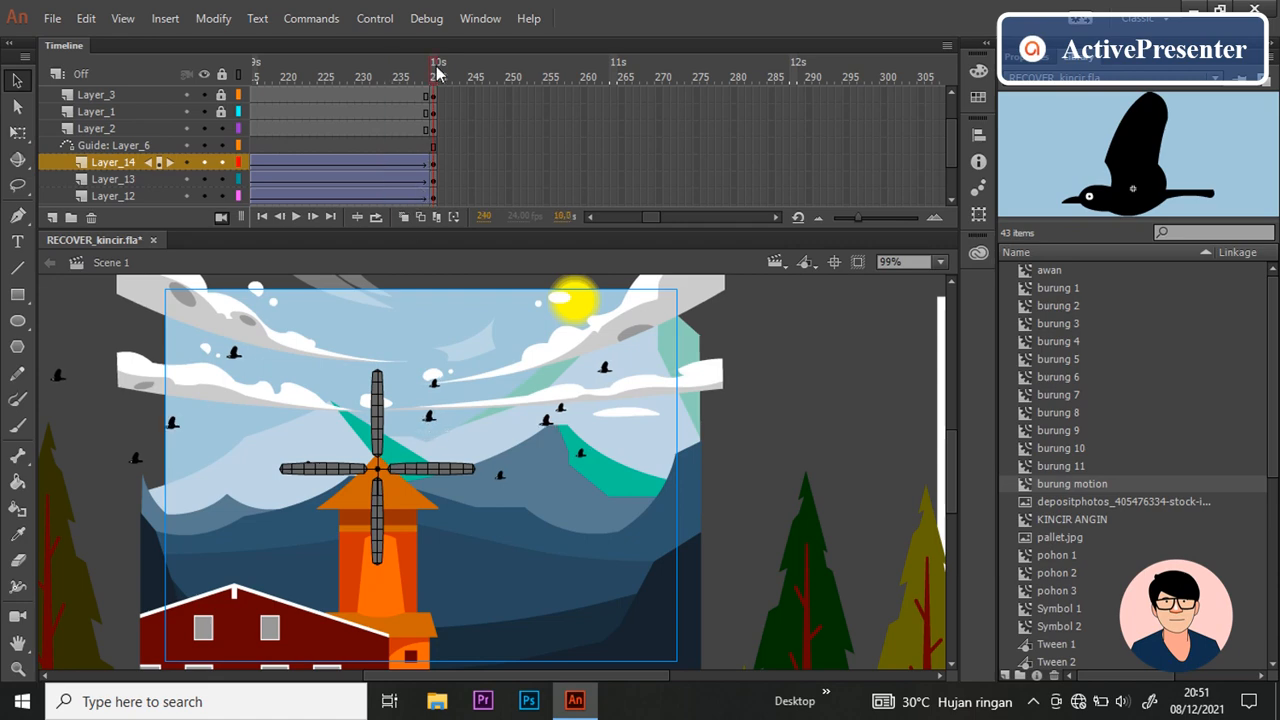
pyautogui.click(433, 165)
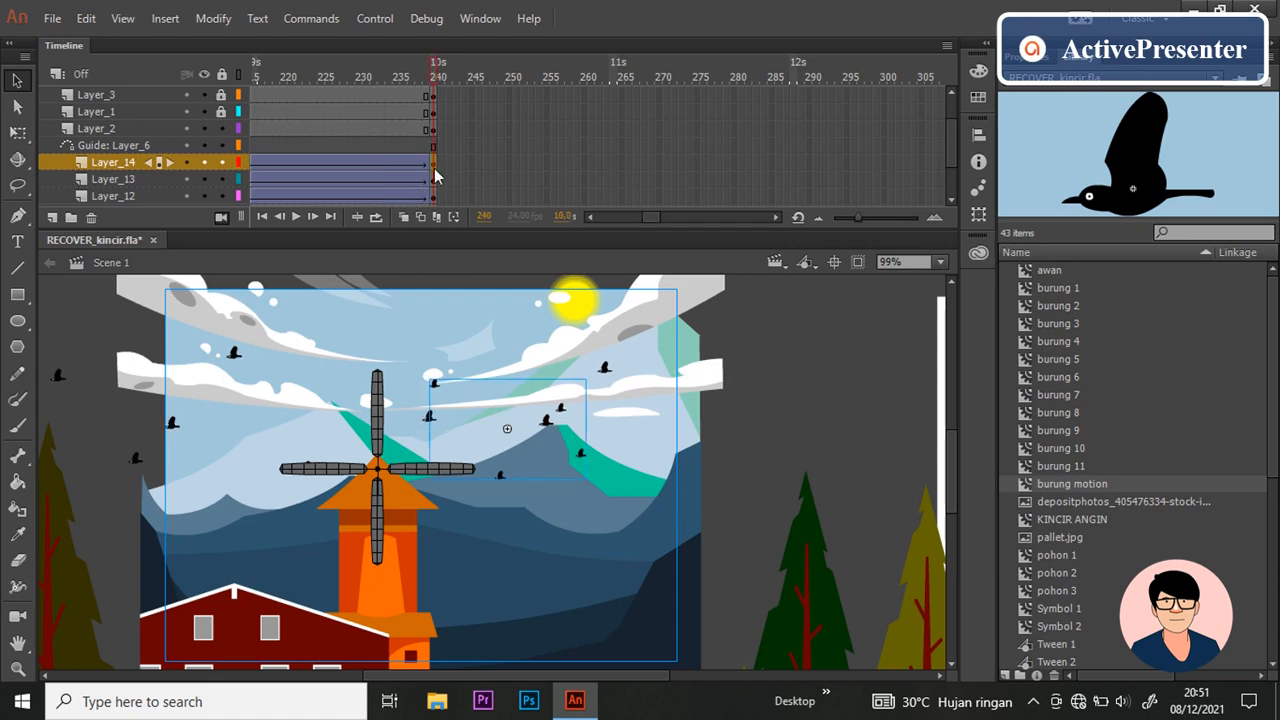
pyautogui.click(578, 425)
pyautogui.moveTo(578, 425); pyautogui.dragTo(546, 425)
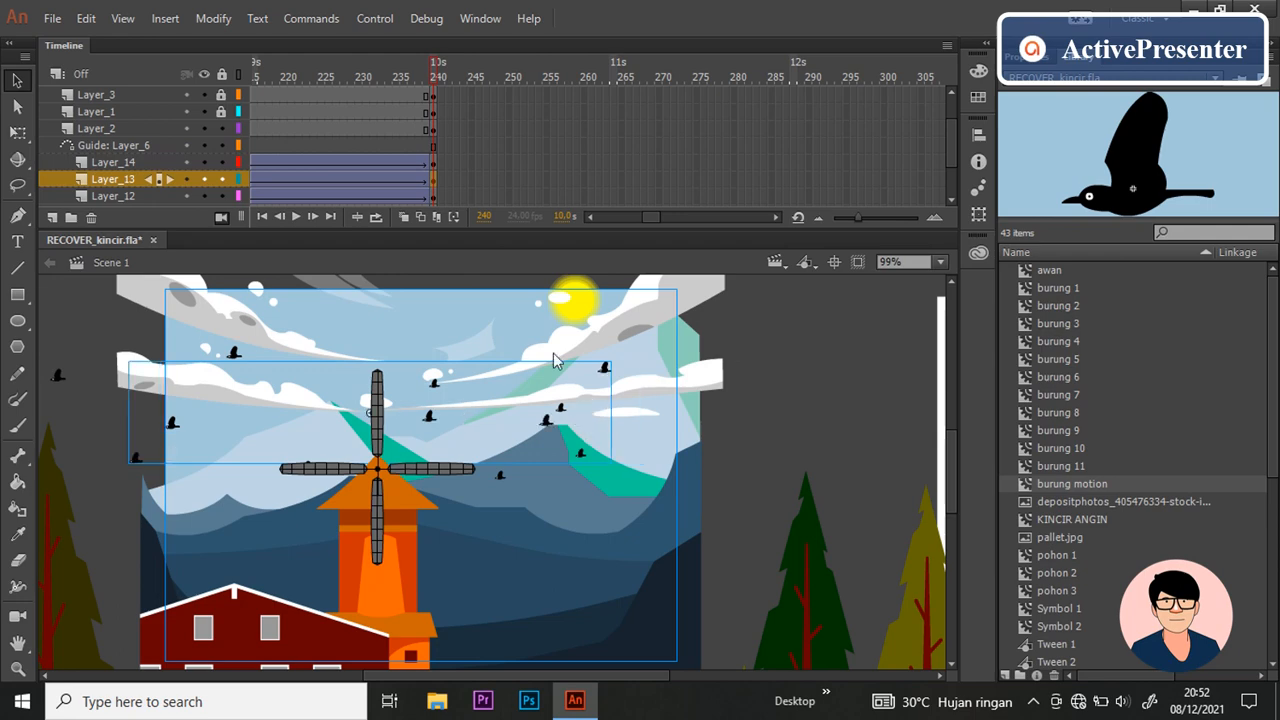
pyautogui.click(436, 163)
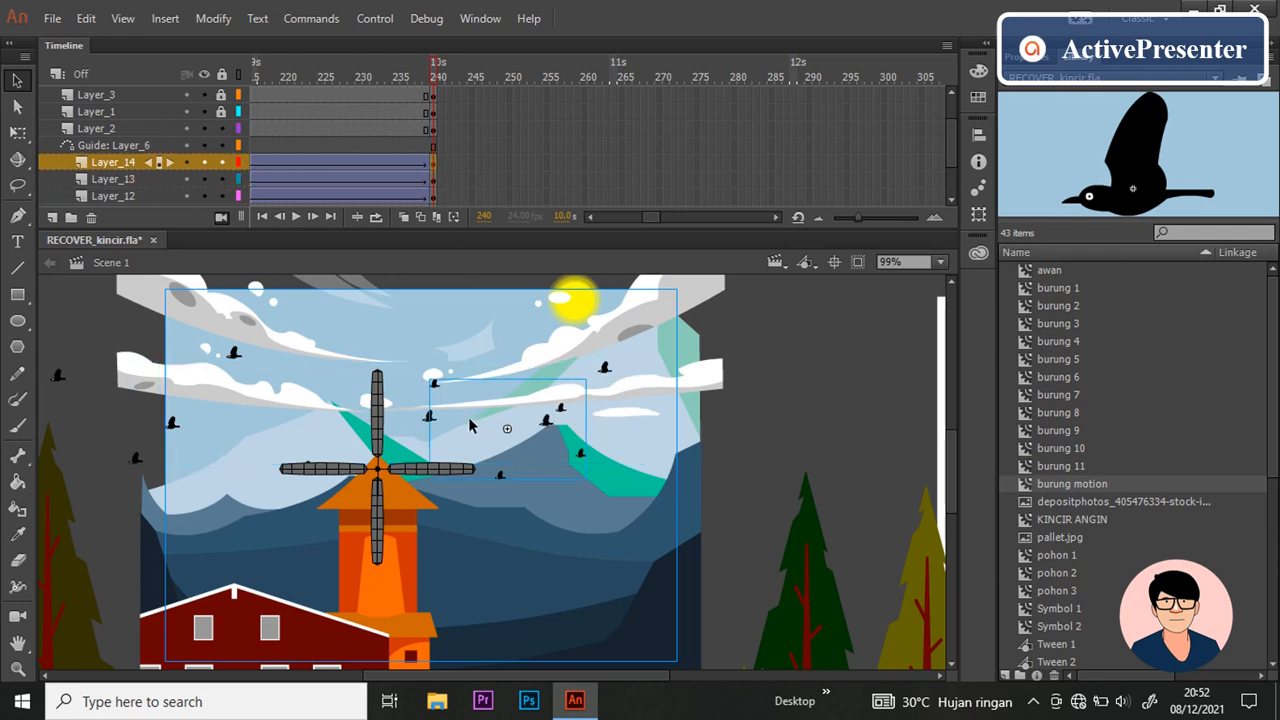
pyautogui.press('Right')
pyautogui.press('Right')
pyautogui.press('Right')
pyautogui.hotkey('shift', 'Right')
pyautogui.hotkey('shift', 'Right')
pyautogui.hotkey('shift', 'Right')
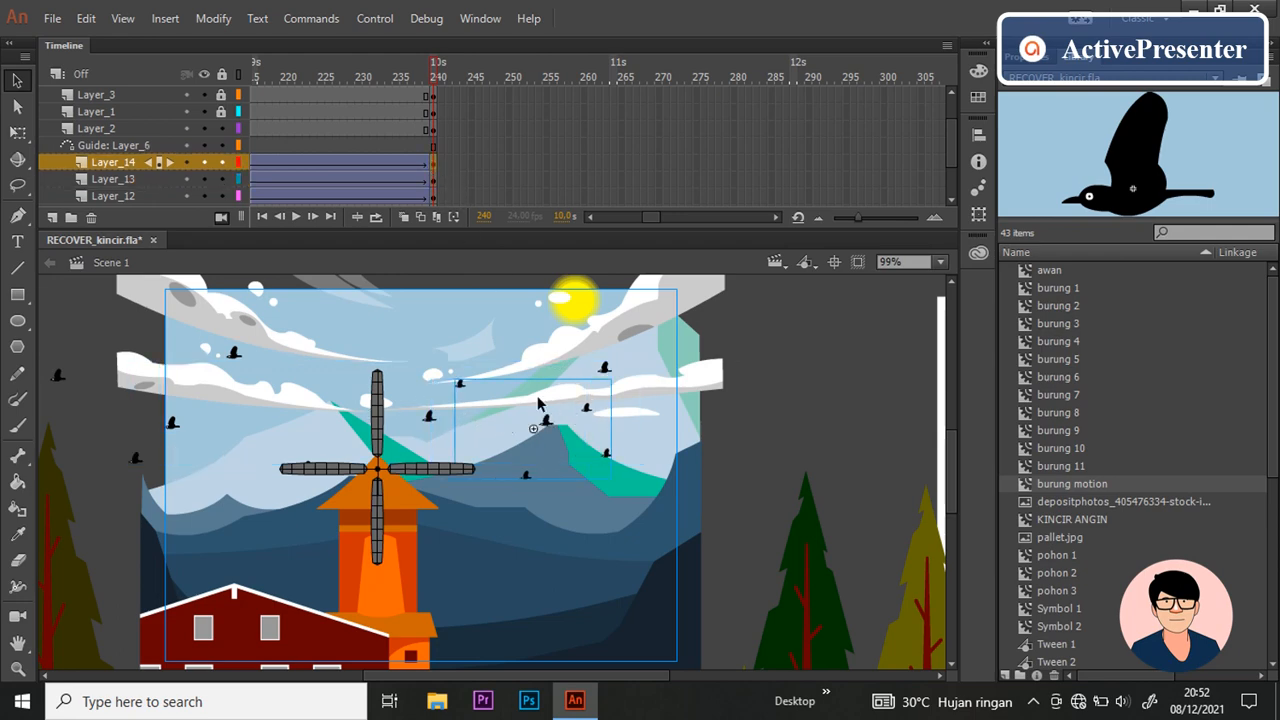
# Step: Shift the Layer_14 birds at frame 240 farther right and down toward the stage edge, and test the movie
pyautogui.moveTo(540, 482); pyautogui.dragTo(668, 505)
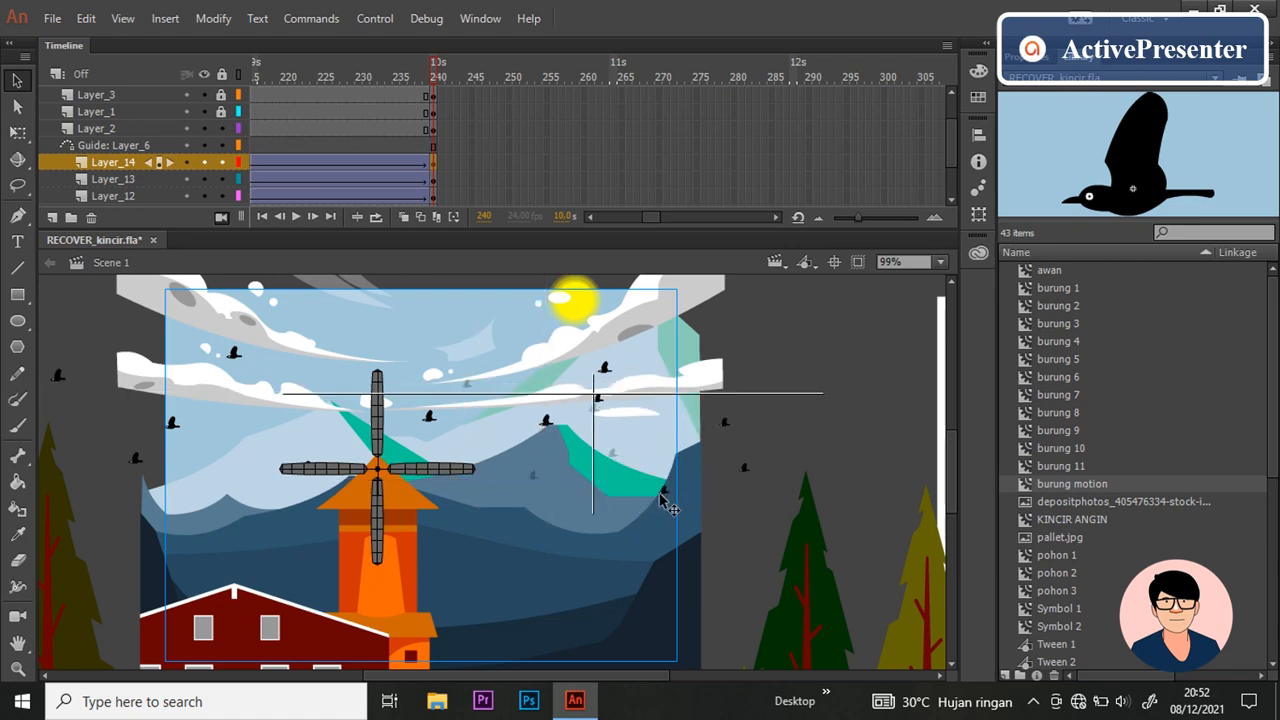
pyautogui.moveTo(660, 494); pyautogui.dragTo(617, 504)
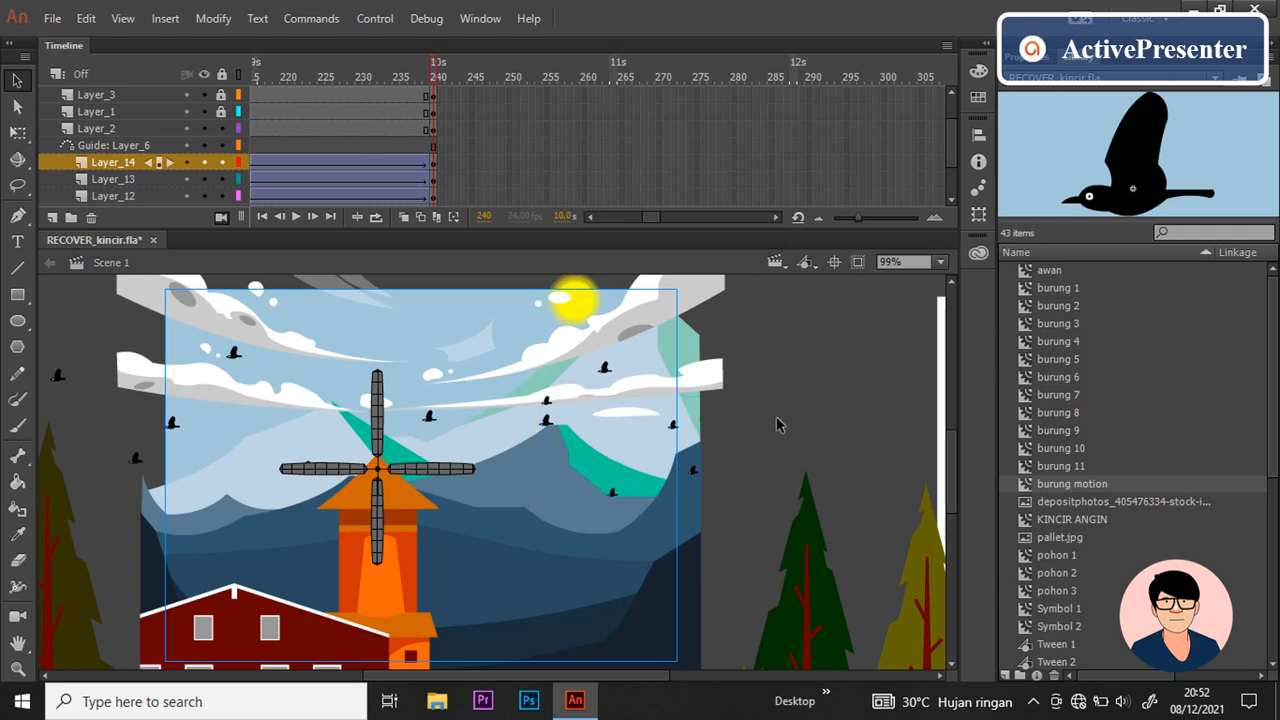
pyautogui.hotkey('ctrl', 'Return')
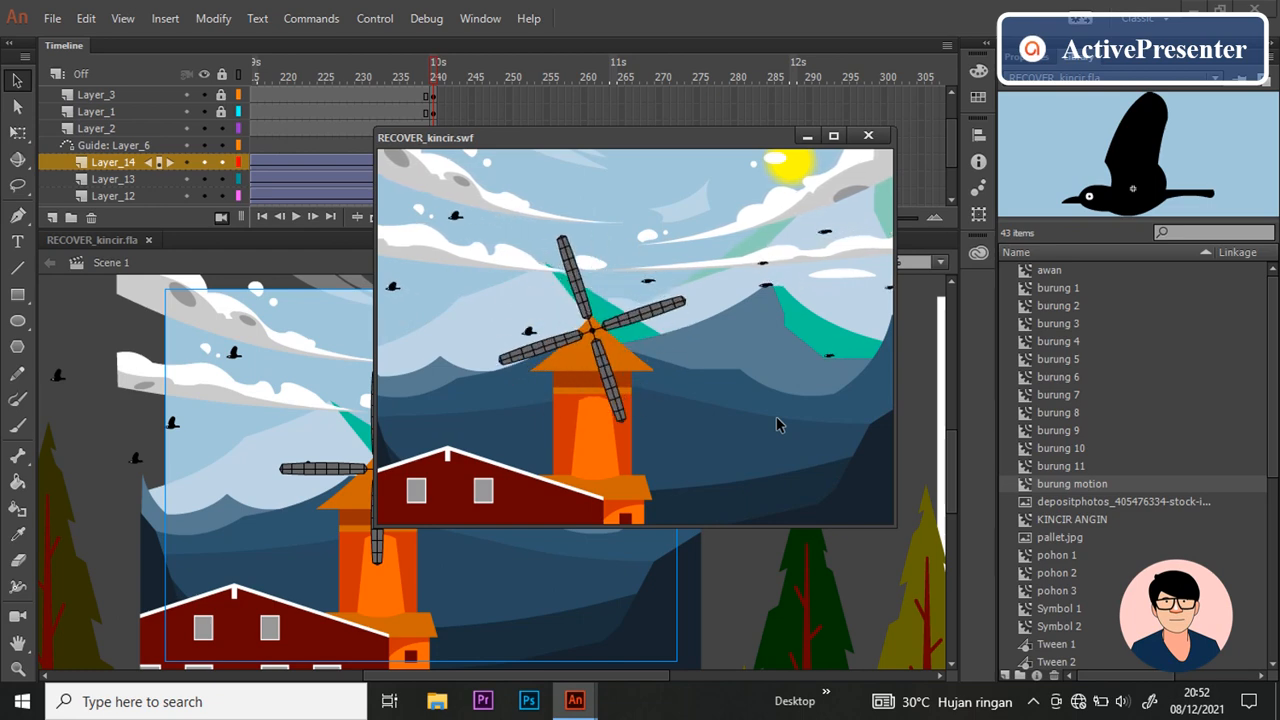
pyautogui.click(869, 136)
# Step: Bring the Layer_14 birds at frame 240 back left around the mountain peak and preview the movie again
pyautogui.scroll(3, 436, 175)
pyautogui.scroll(-2, 437, 168)
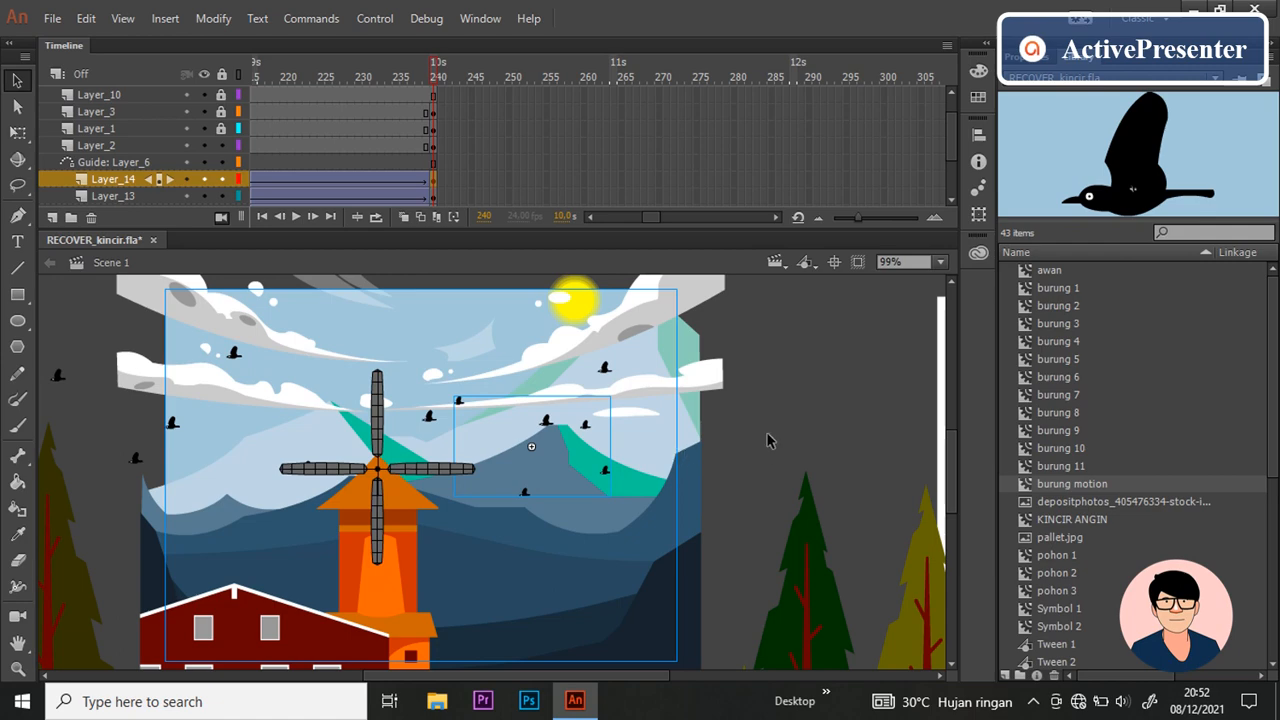
pyautogui.hotkey('ctrl', 'Return')
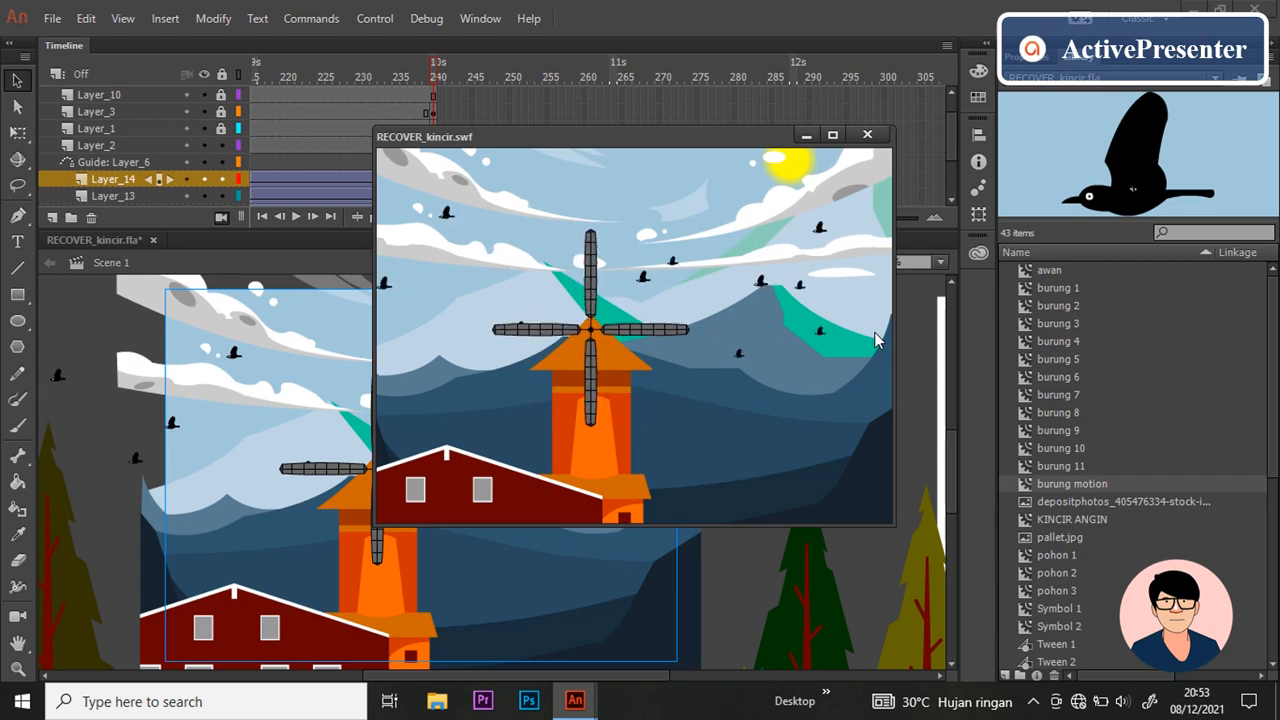
pyautogui.click(866, 136)
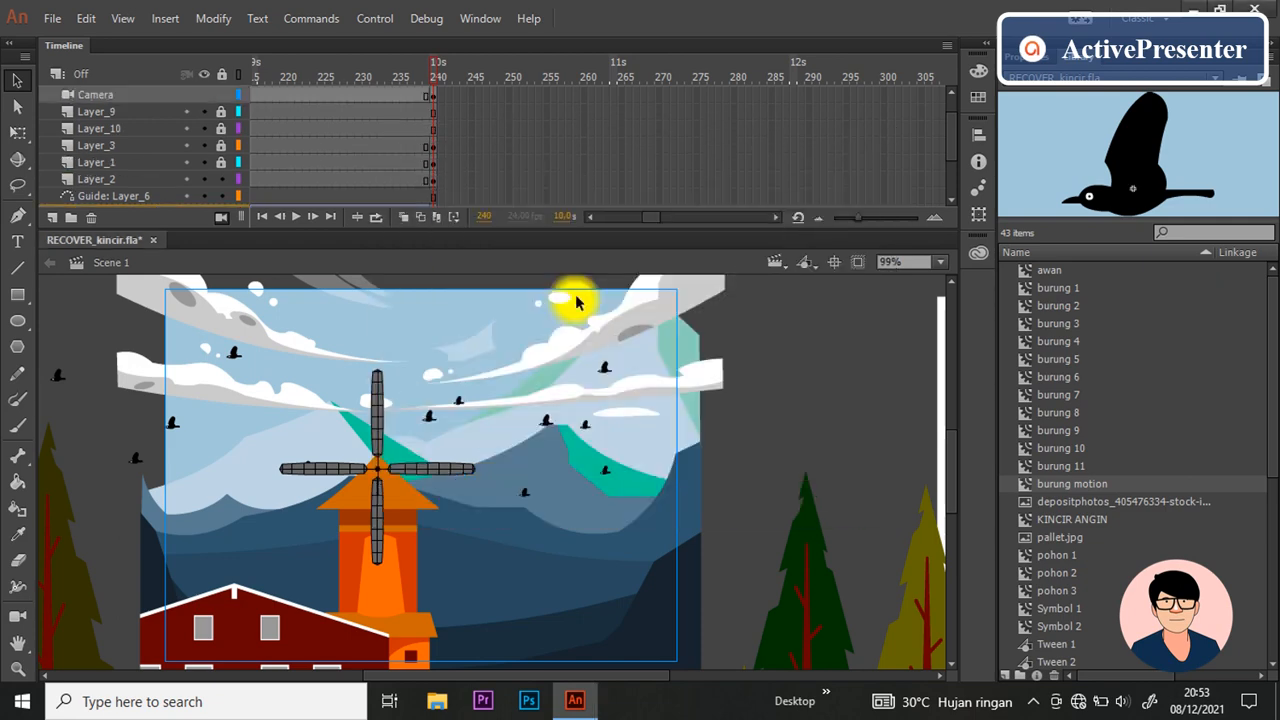
# Step: Move the starting keyframe of the Layer_14 tween from frame 21 to frame 31
pyautogui.moveTo(654, 222)
pyautogui.mouseDown()
pyautogui.moveTo(610, 221)
pyautogui.moveTo(644, 220)
pyautogui.mouseUp()
pyautogui.scroll(-2, 688, 145)
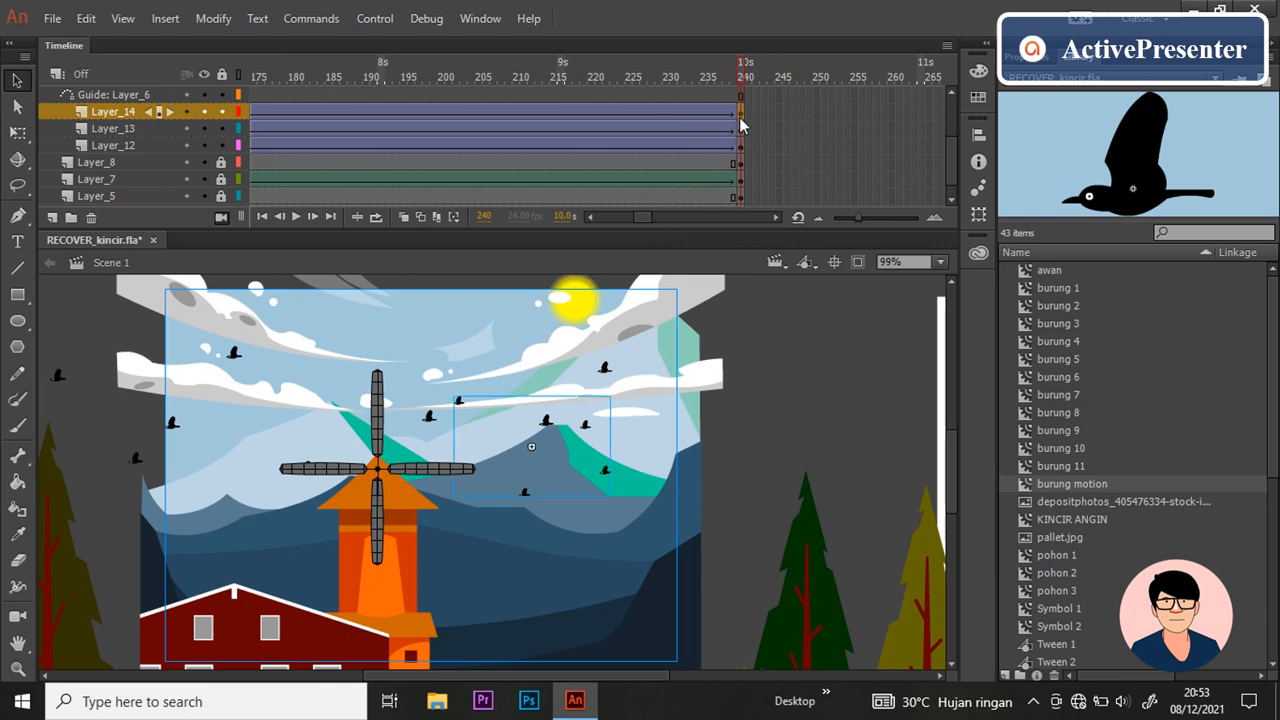
pyautogui.moveTo(640, 217); pyautogui.dragTo(603, 295)
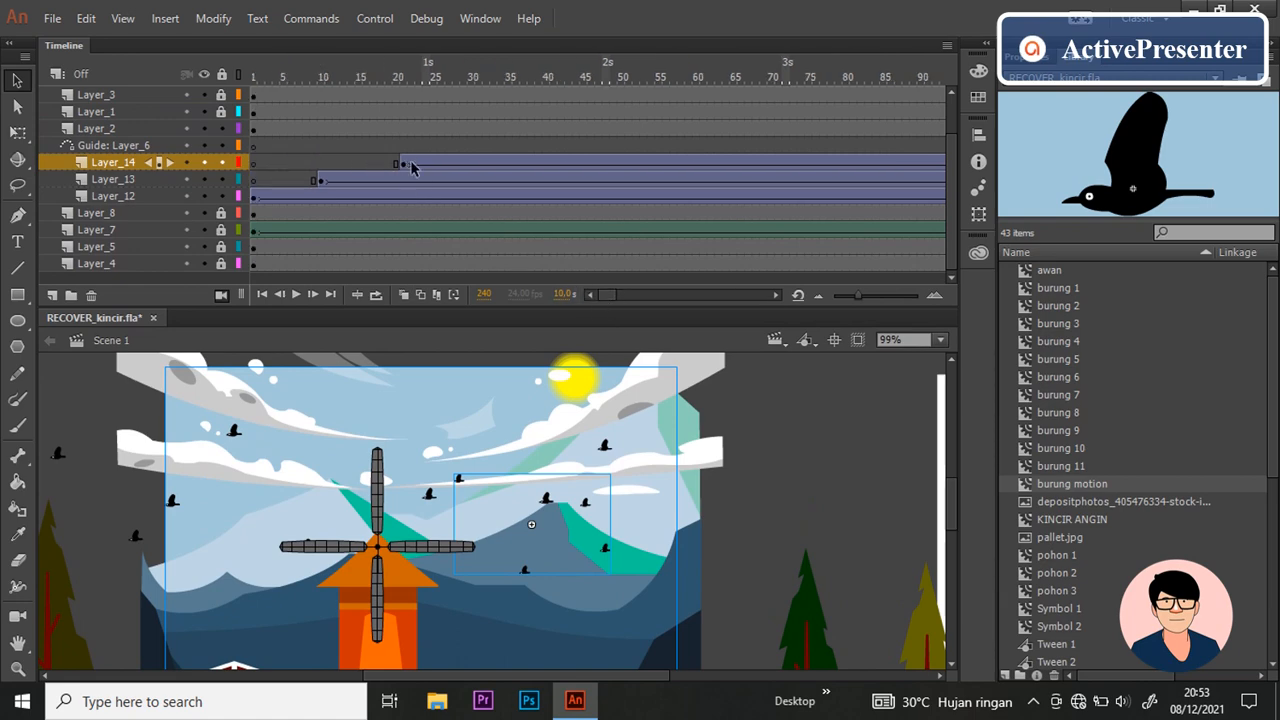
pyautogui.click(404, 170)
pyautogui.moveTo(471, 160); pyautogui.dragTo(479, 160)
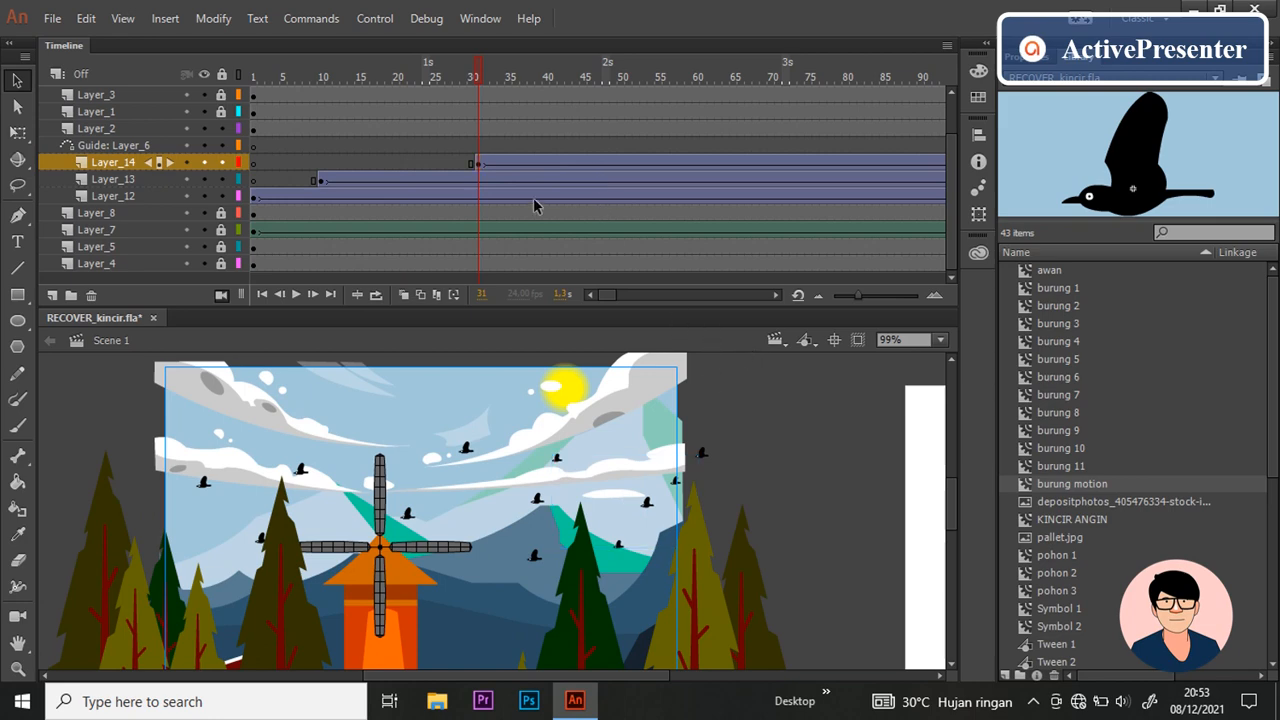
# Step: Play the animation from frame 1 to examine how the birds cross the scene, and stop it partway
pyautogui.scroll(-1, 658, 433)
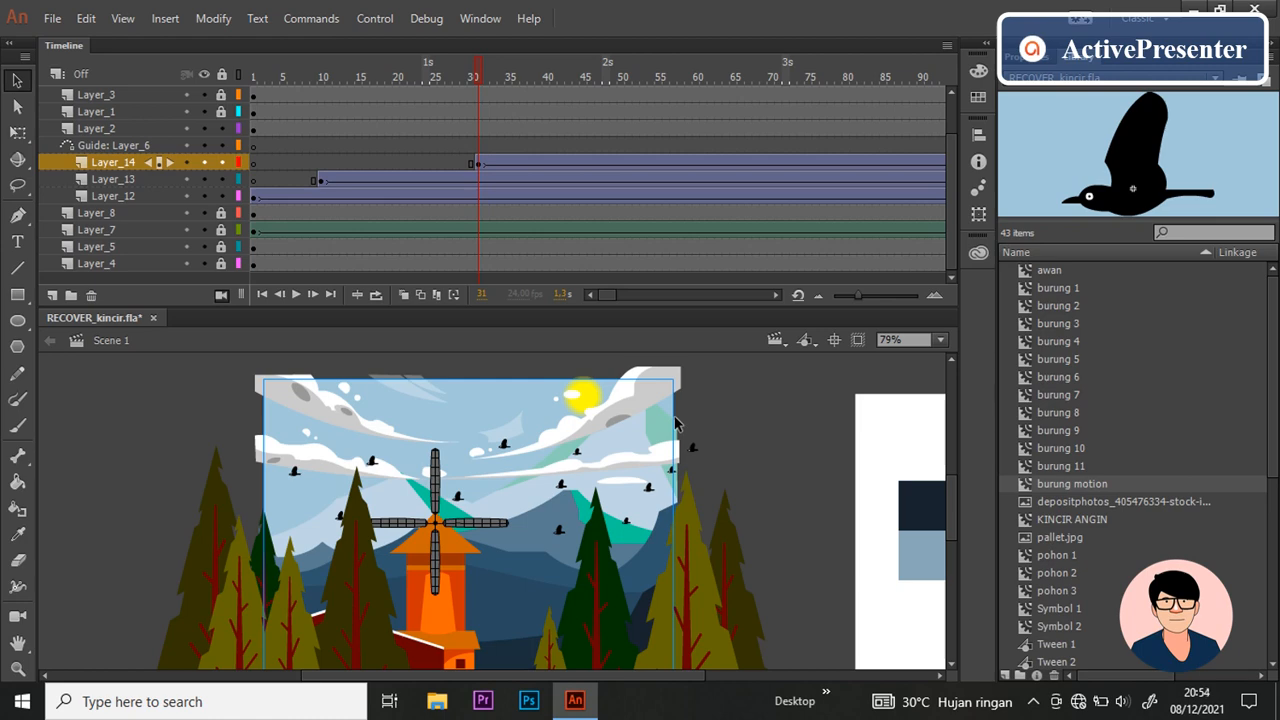
pyautogui.click(250, 75)
pyautogui.press('Return')
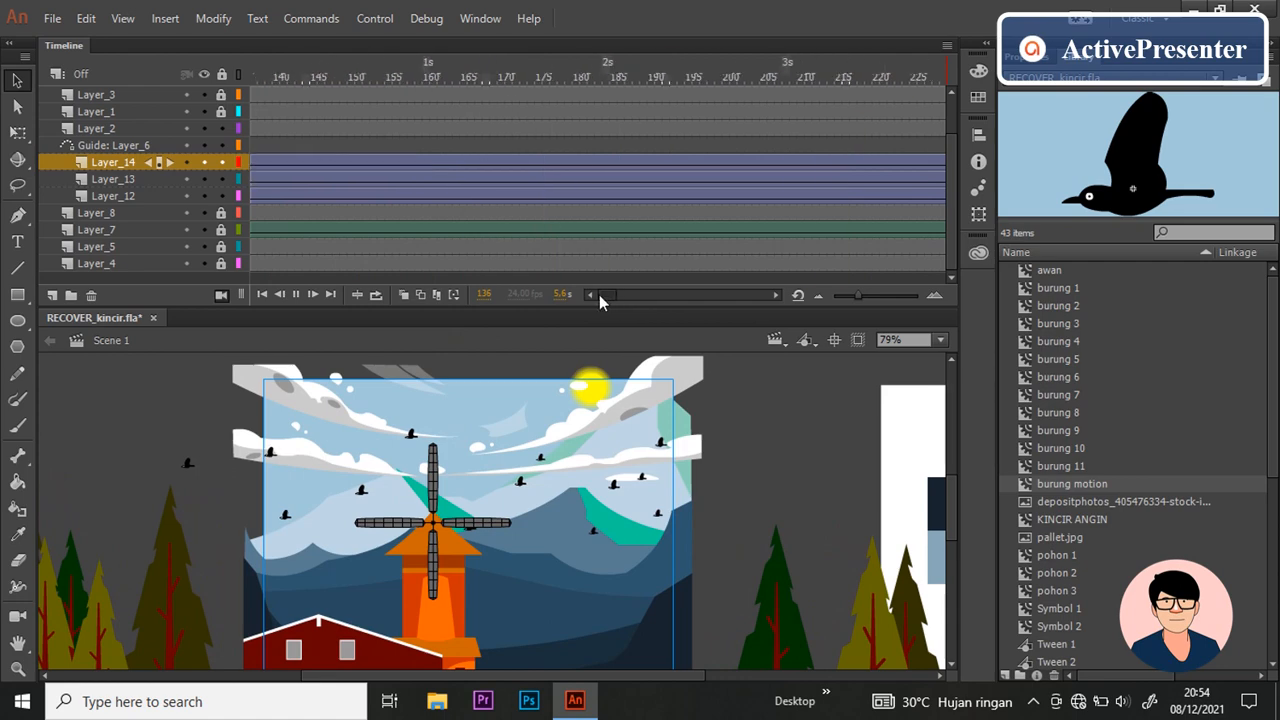
pyautogui.press('Return')
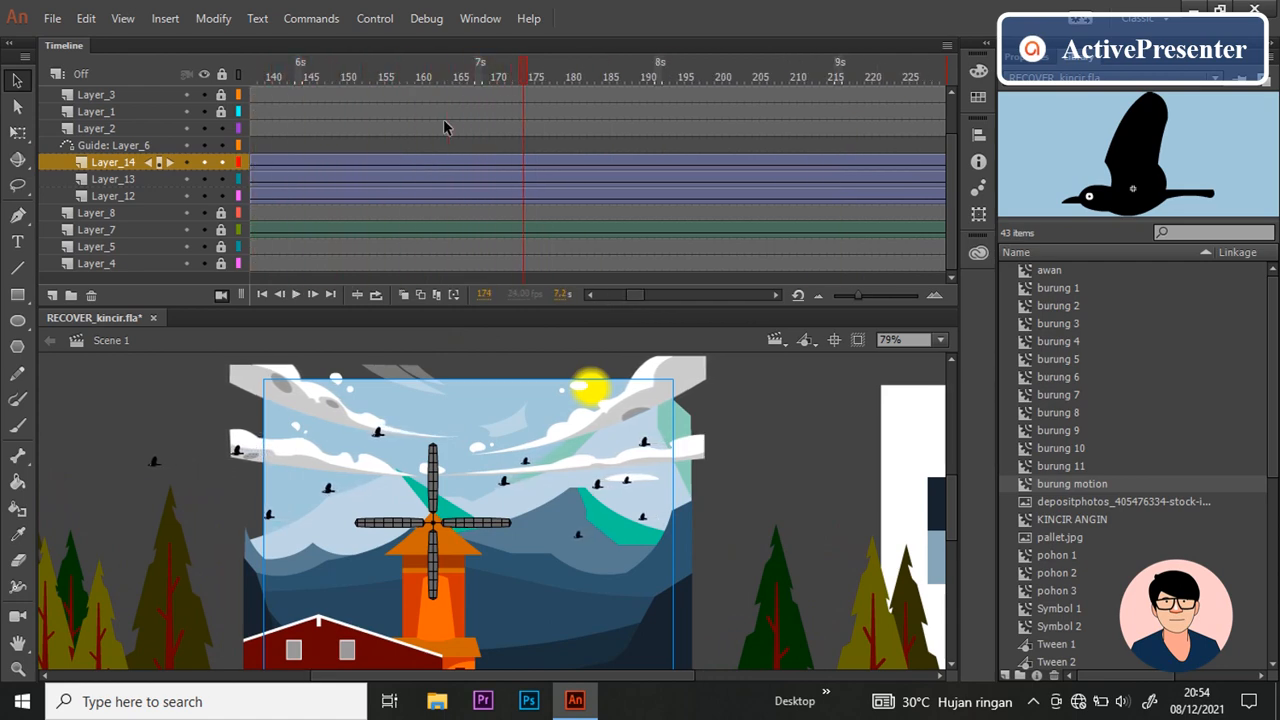
# Step: Move the Layer_14 bird group at frame 31 rightward until it lies beyond the stage's right edge
pyautogui.moveTo(634, 295); pyautogui.dragTo(600, 294)
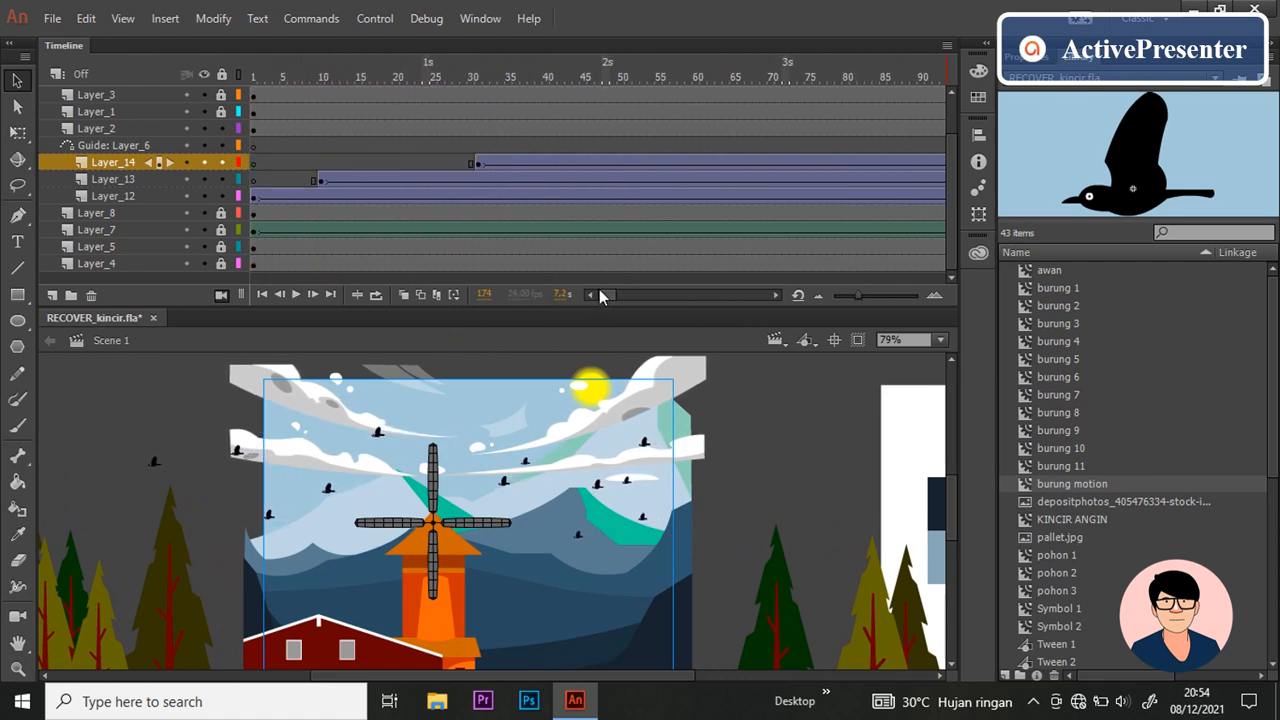
pyautogui.click(477, 163)
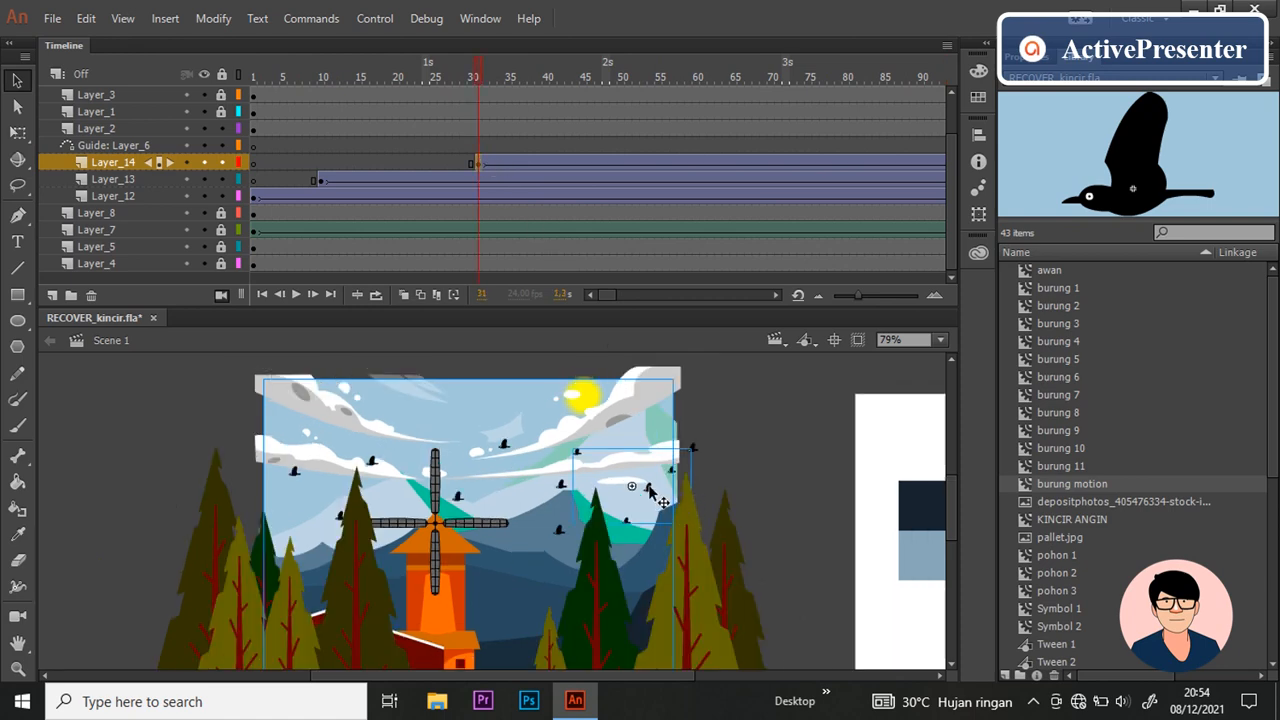
pyautogui.click(680, 490)
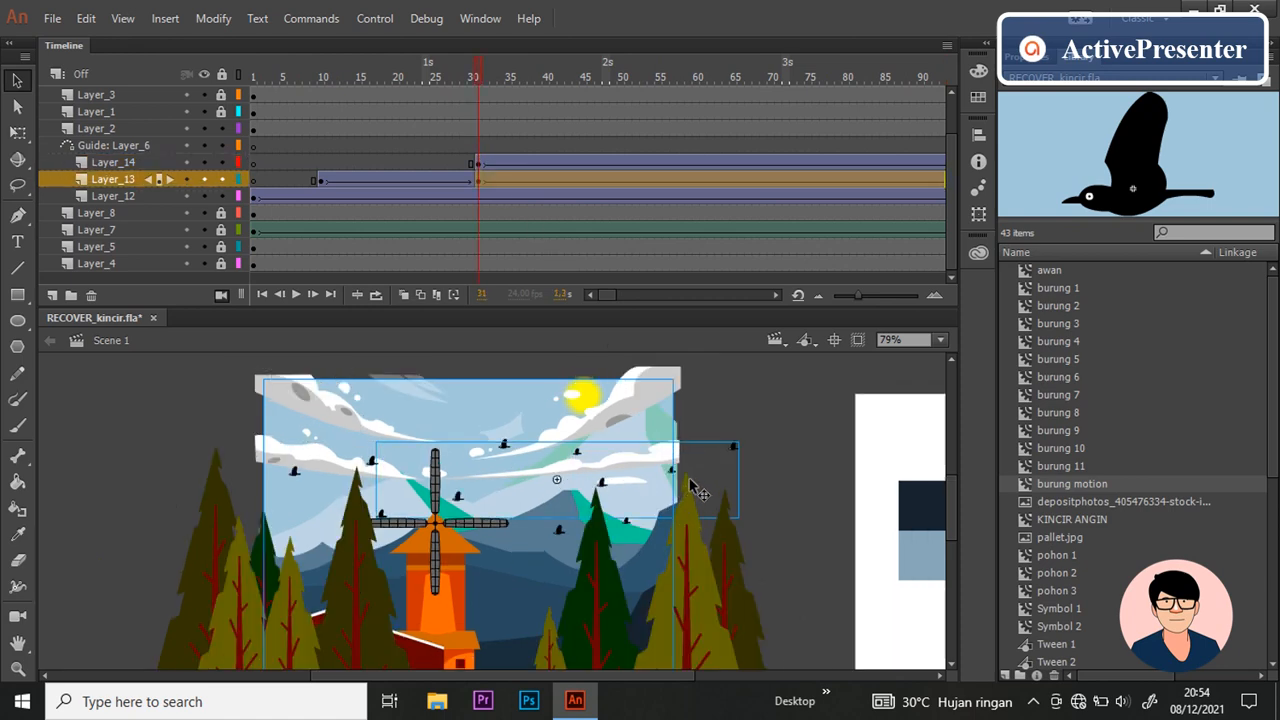
pyautogui.moveTo(700, 490); pyautogui.dragTo(660, 492)
pyautogui.click(478, 164)
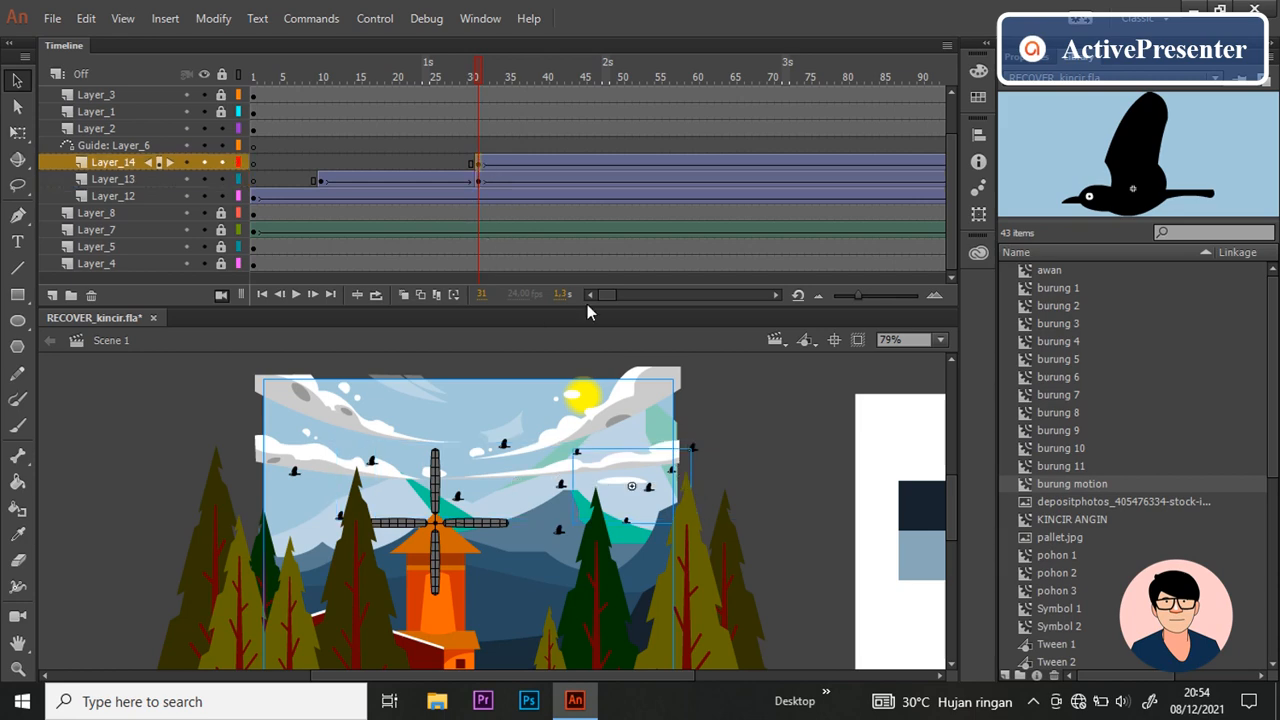
pyautogui.moveTo(580, 458); pyautogui.dragTo(681, 466)
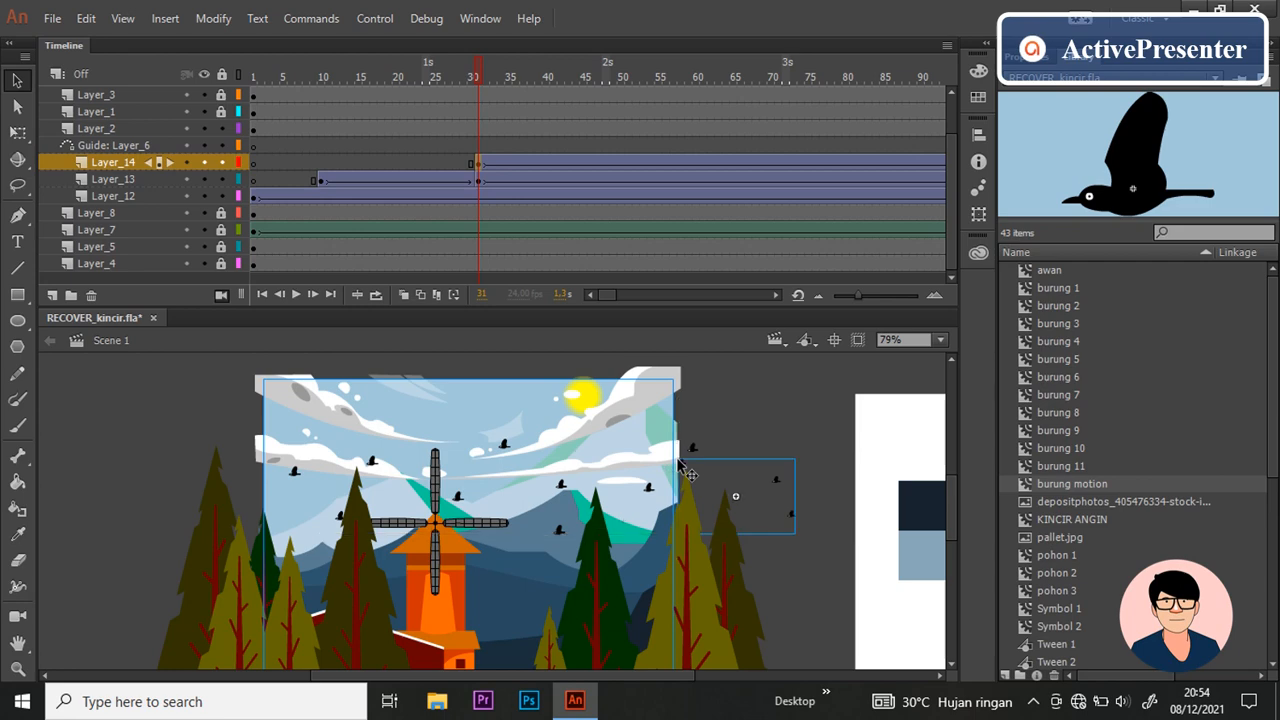
# Step: Test the movie to check the bird flight, close the preview, and save the document
pyautogui.click(320, 181)
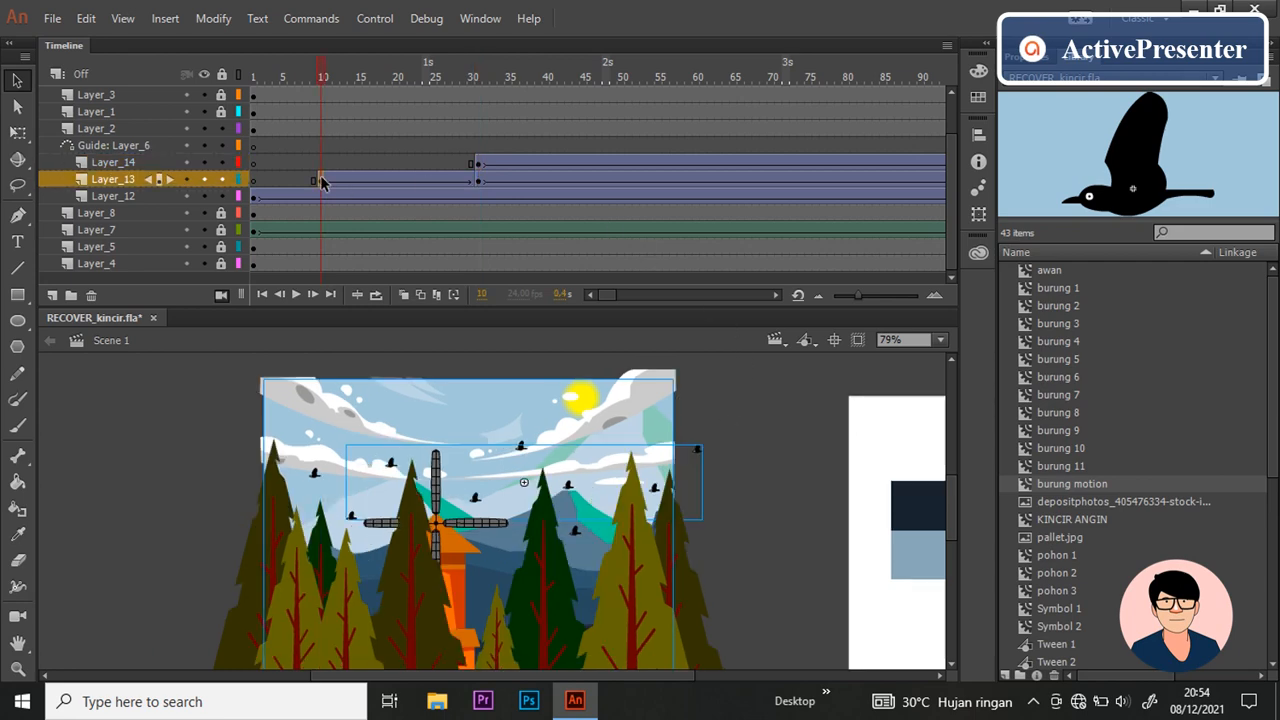
pyautogui.hotkey('ctrl', 'Return')
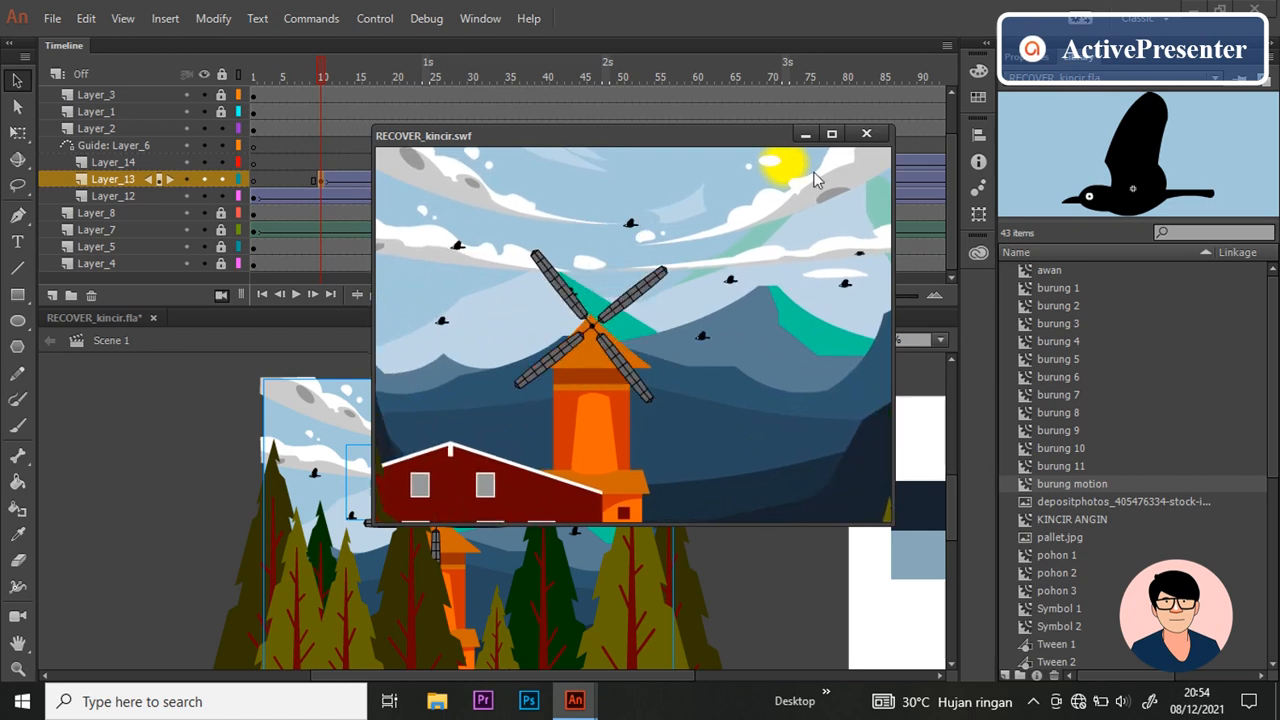
pyautogui.click(866, 134)
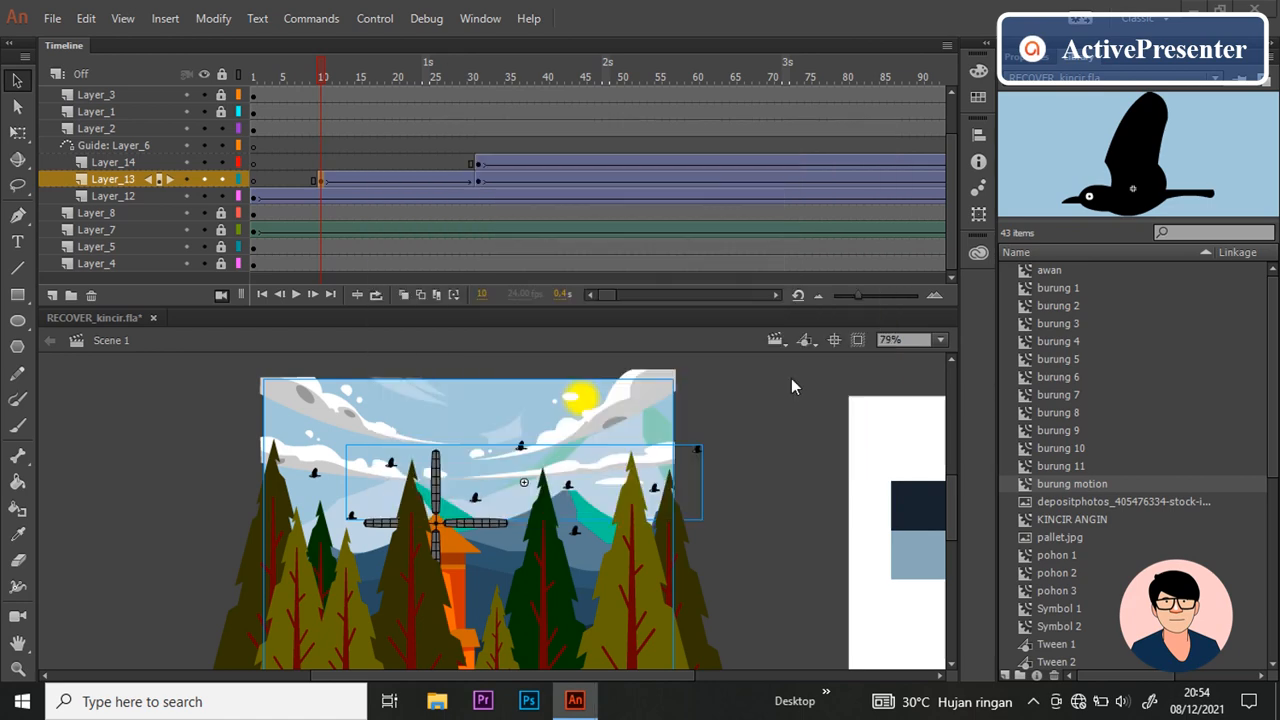
pyautogui.click(770, 414)
pyautogui.hotkey('ctrl', 's')
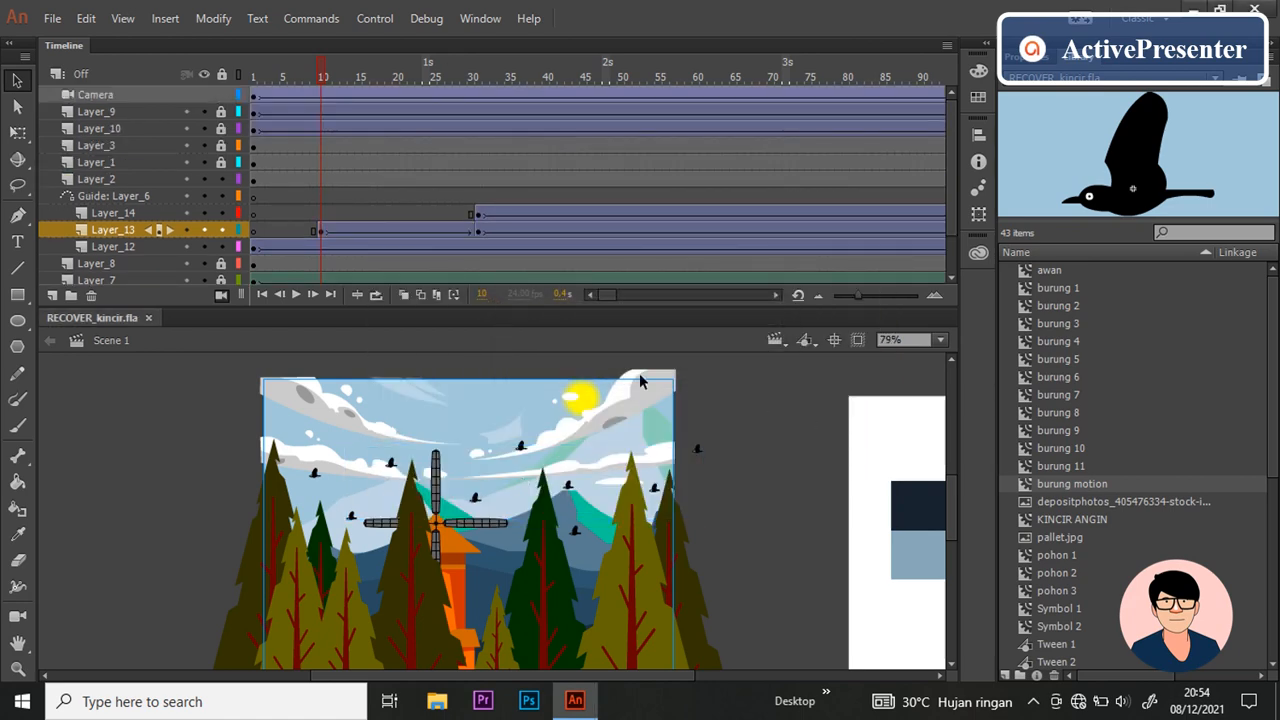
# Step: Give the stage more room and magnify the landscape to 155% to examine the birds around the windmill
pyautogui.moveTo(559, 306); pyautogui.dragTo(575, 164)
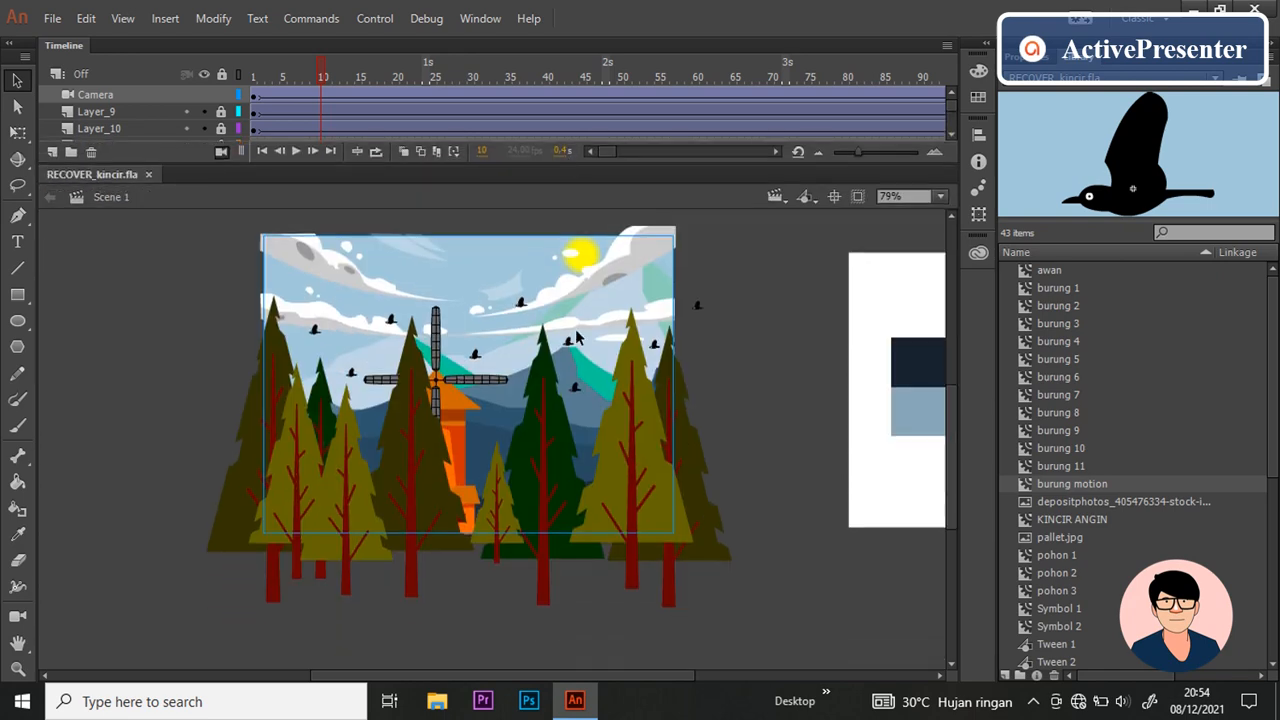
pyautogui.scroll(3, 577, 334)
pyautogui.moveTo(522, 675); pyautogui.dragTo(487, 675)
pyautogui.scroll(3, 729, 460)
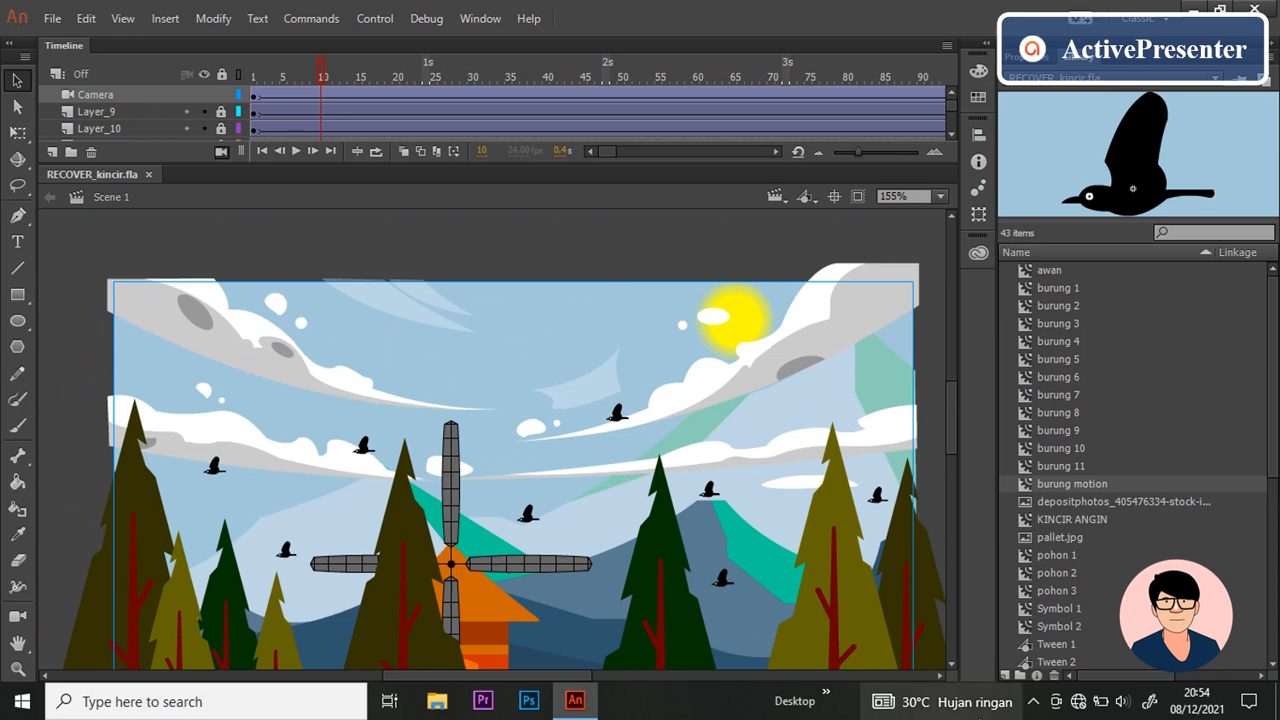